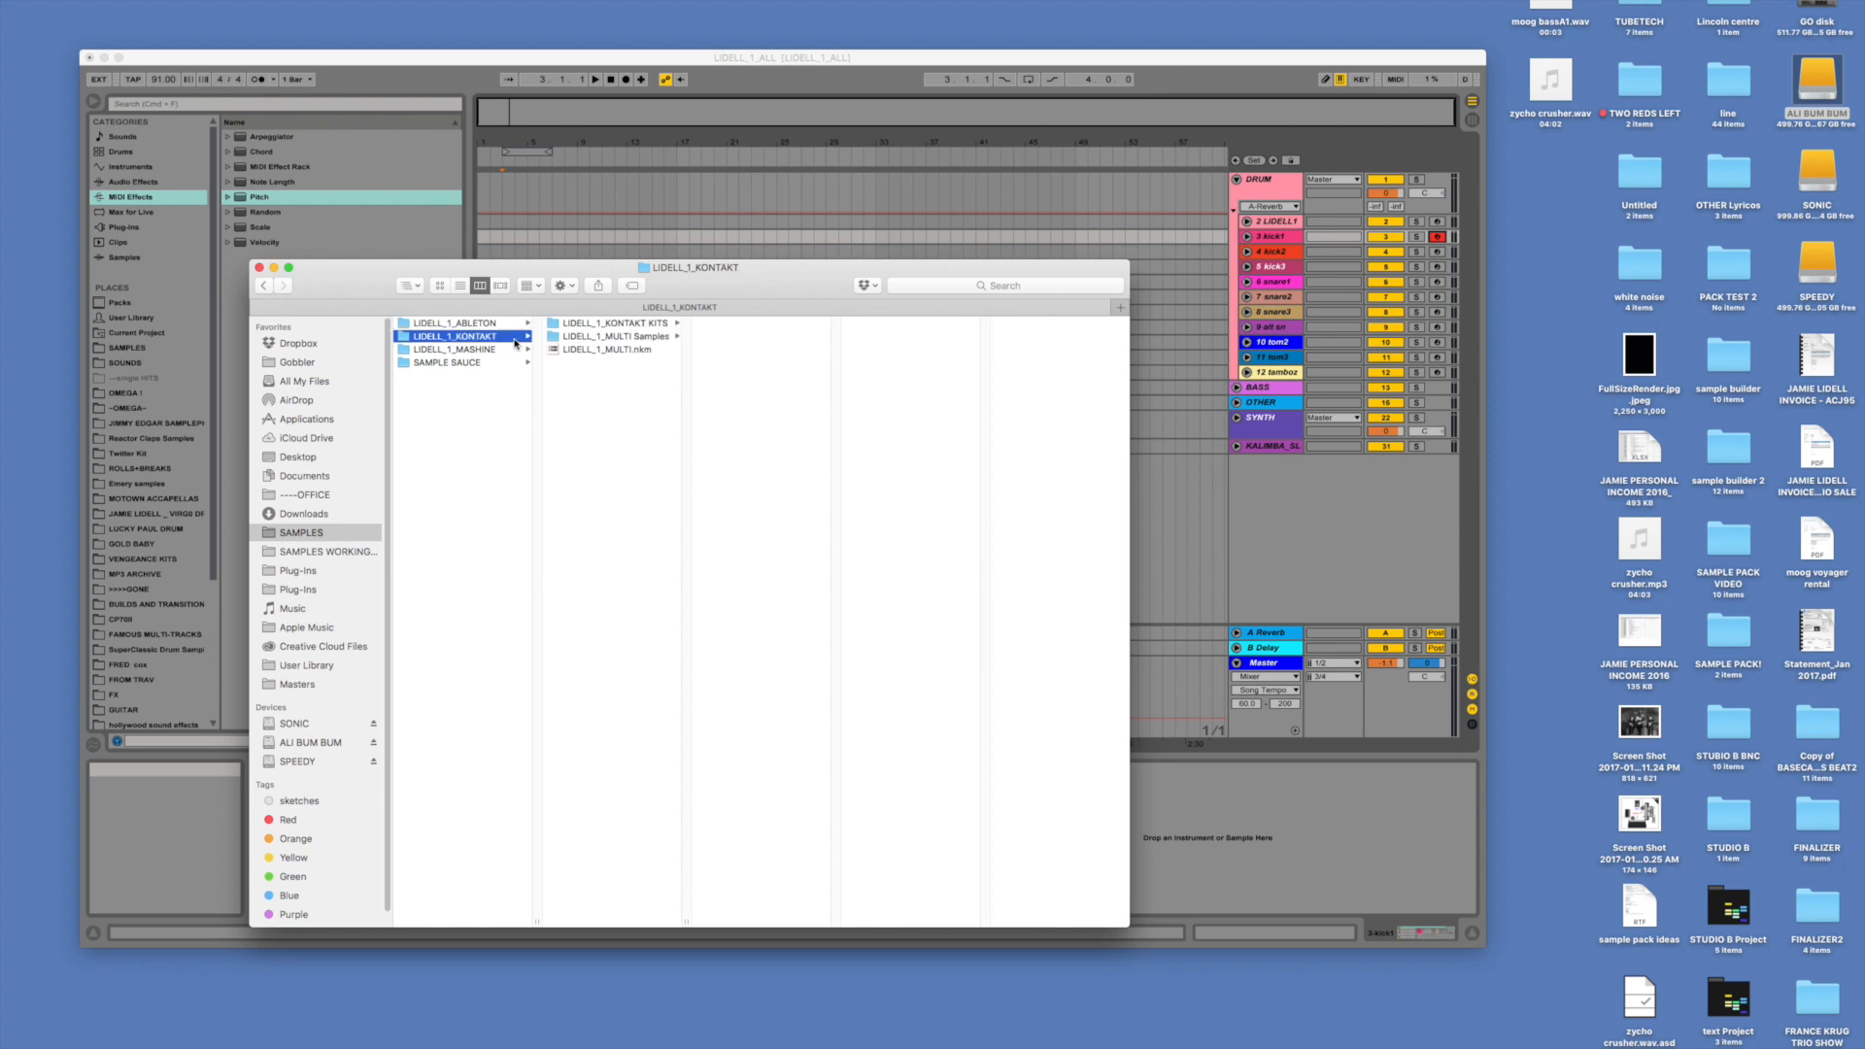
- Browse the SAMPLE SAUCE folder and look at the MOOGY subfolder inside BASS
{"action": "key", "text": "Down"}
{"action": "key", "text": "Down"}
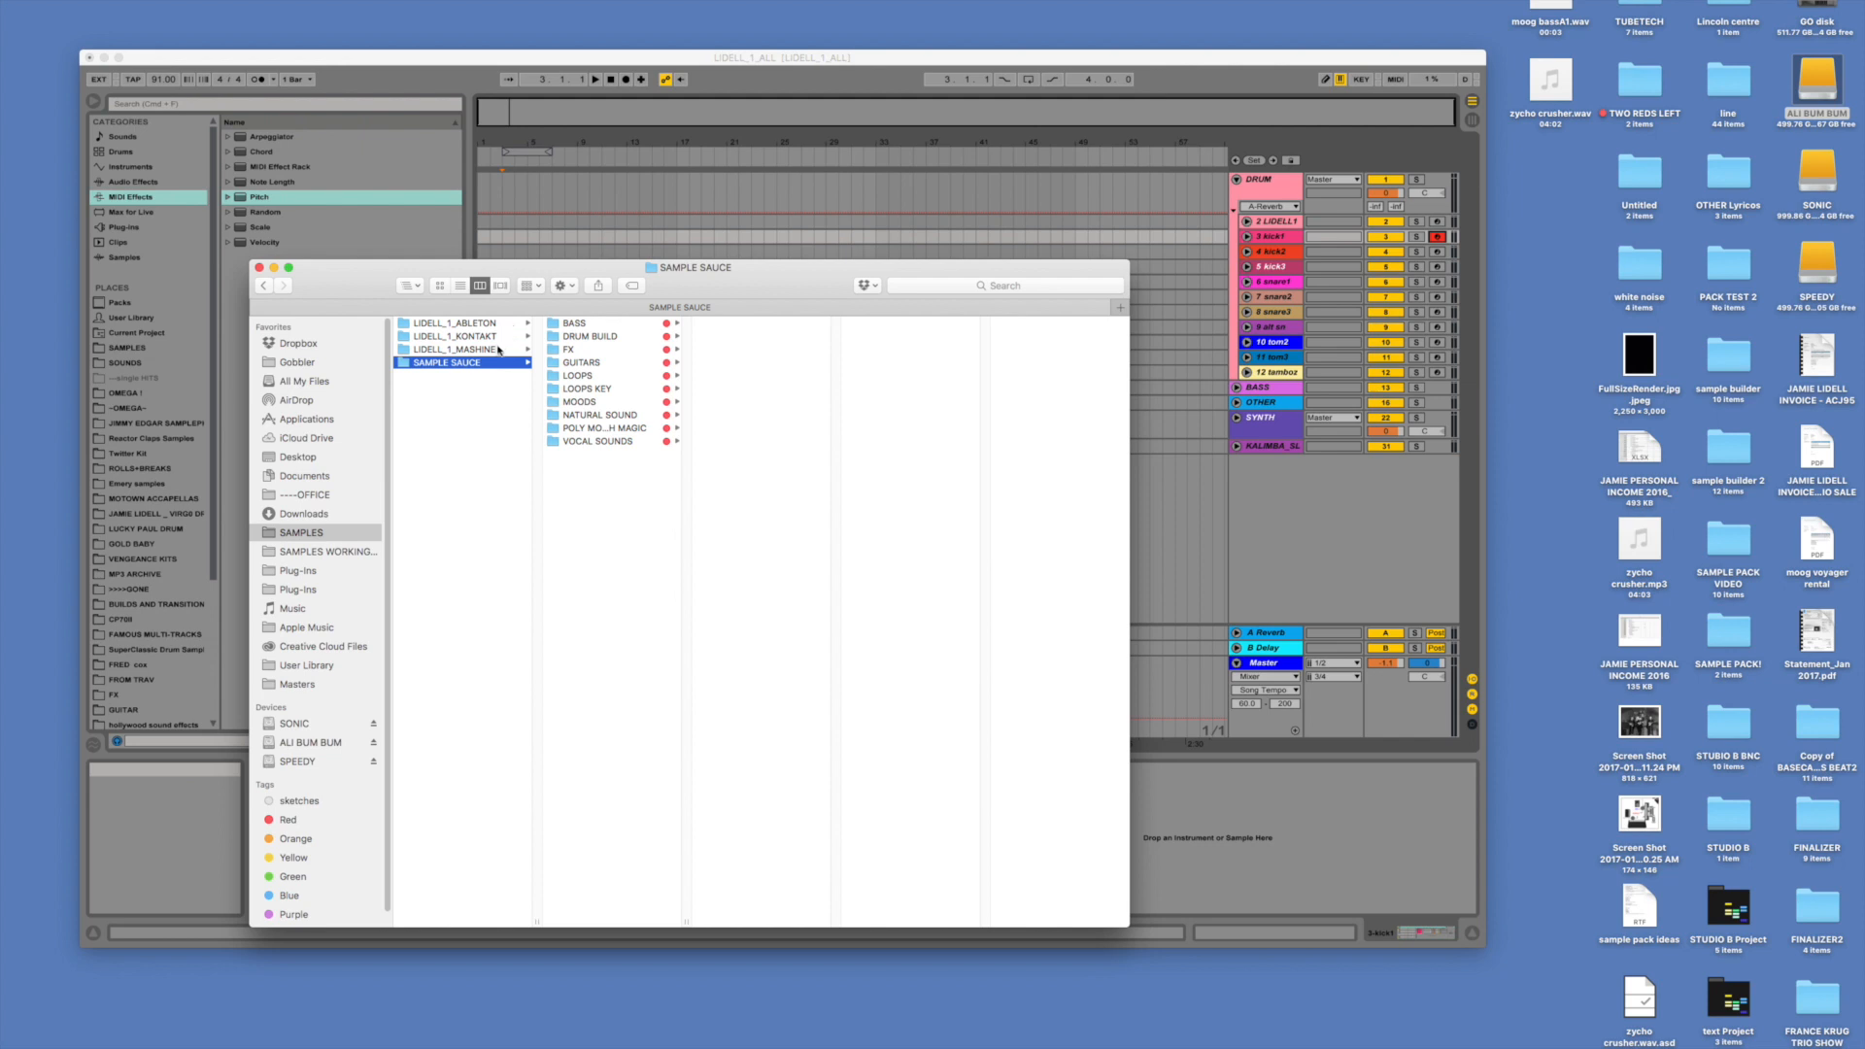
{"action": "left_click", "coordinate": [587, 329]}
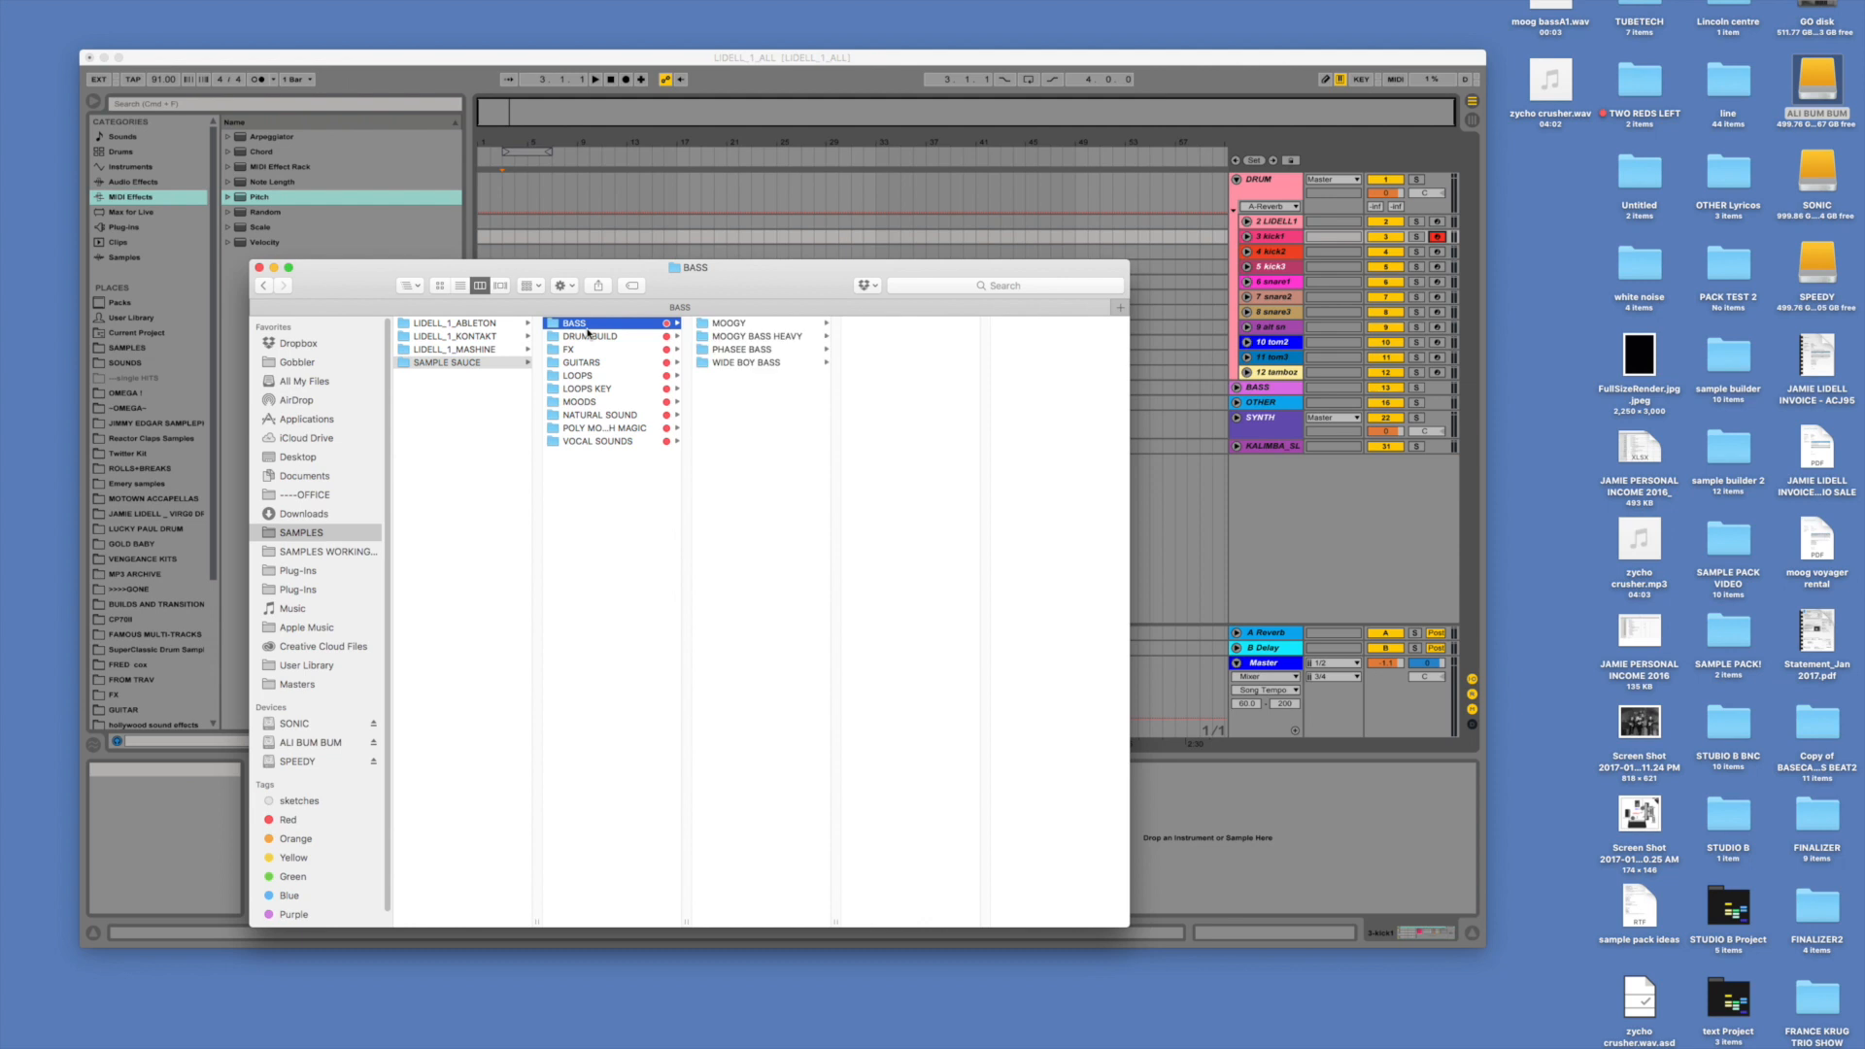
{"action": "key", "text": "Right"}
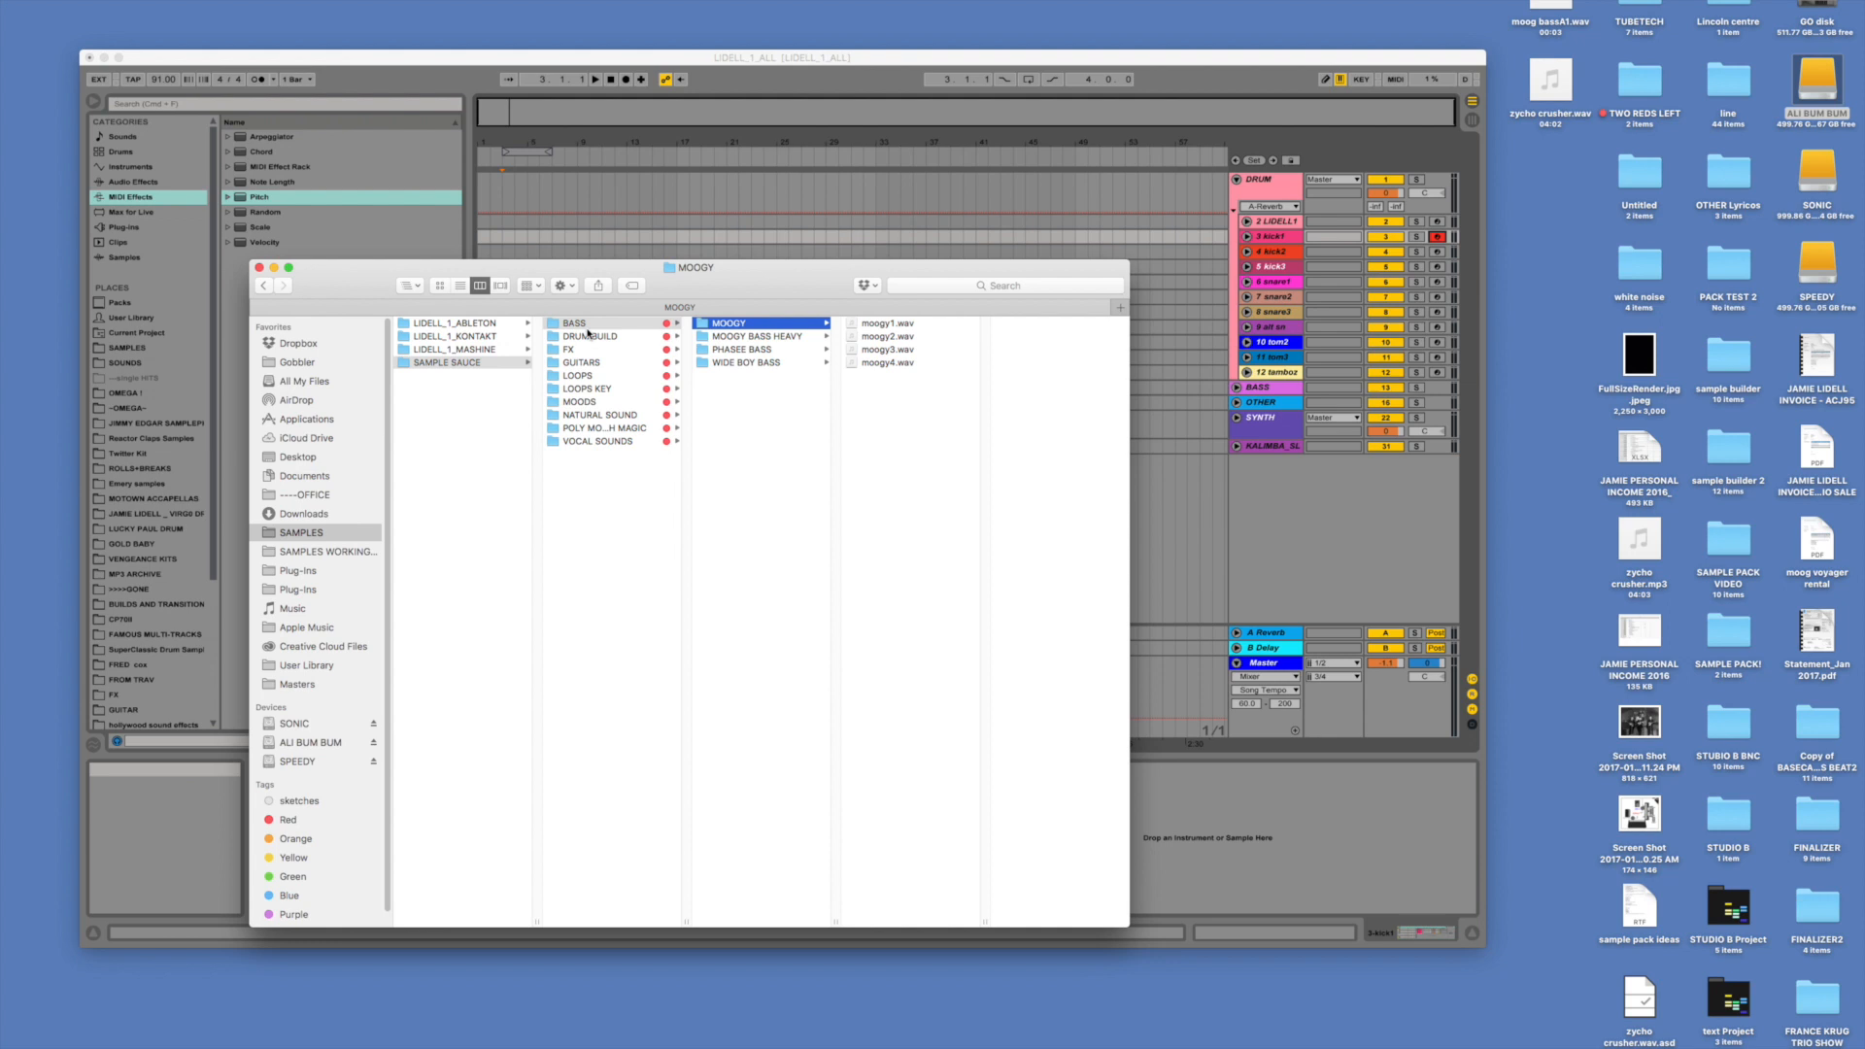
- Browse the DRUM BUILD folder down through SP DRUM LOUD and KICK to the contents of KICK1
{"action": "left_click", "coordinate": [596, 337]}
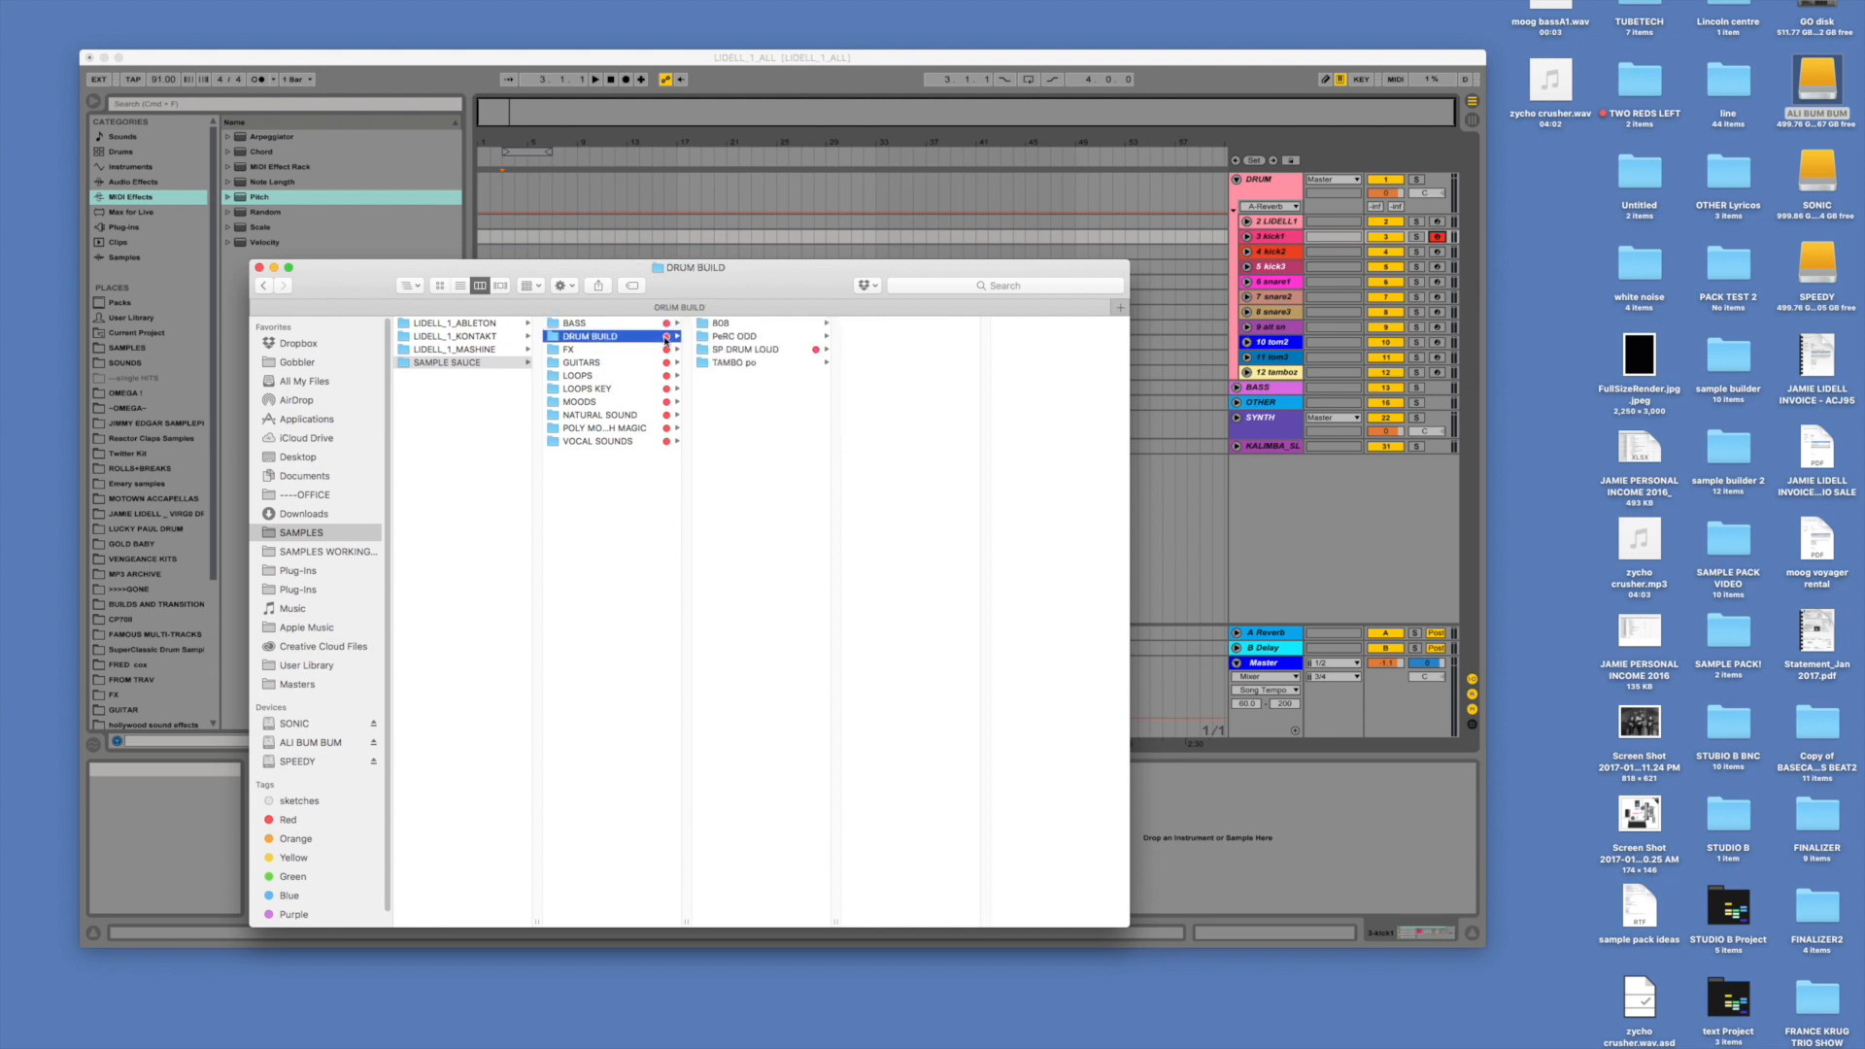
{"action": "key", "text": "Right"}
{"action": "key", "text": "Down"}
{"action": "key", "text": "Down"}
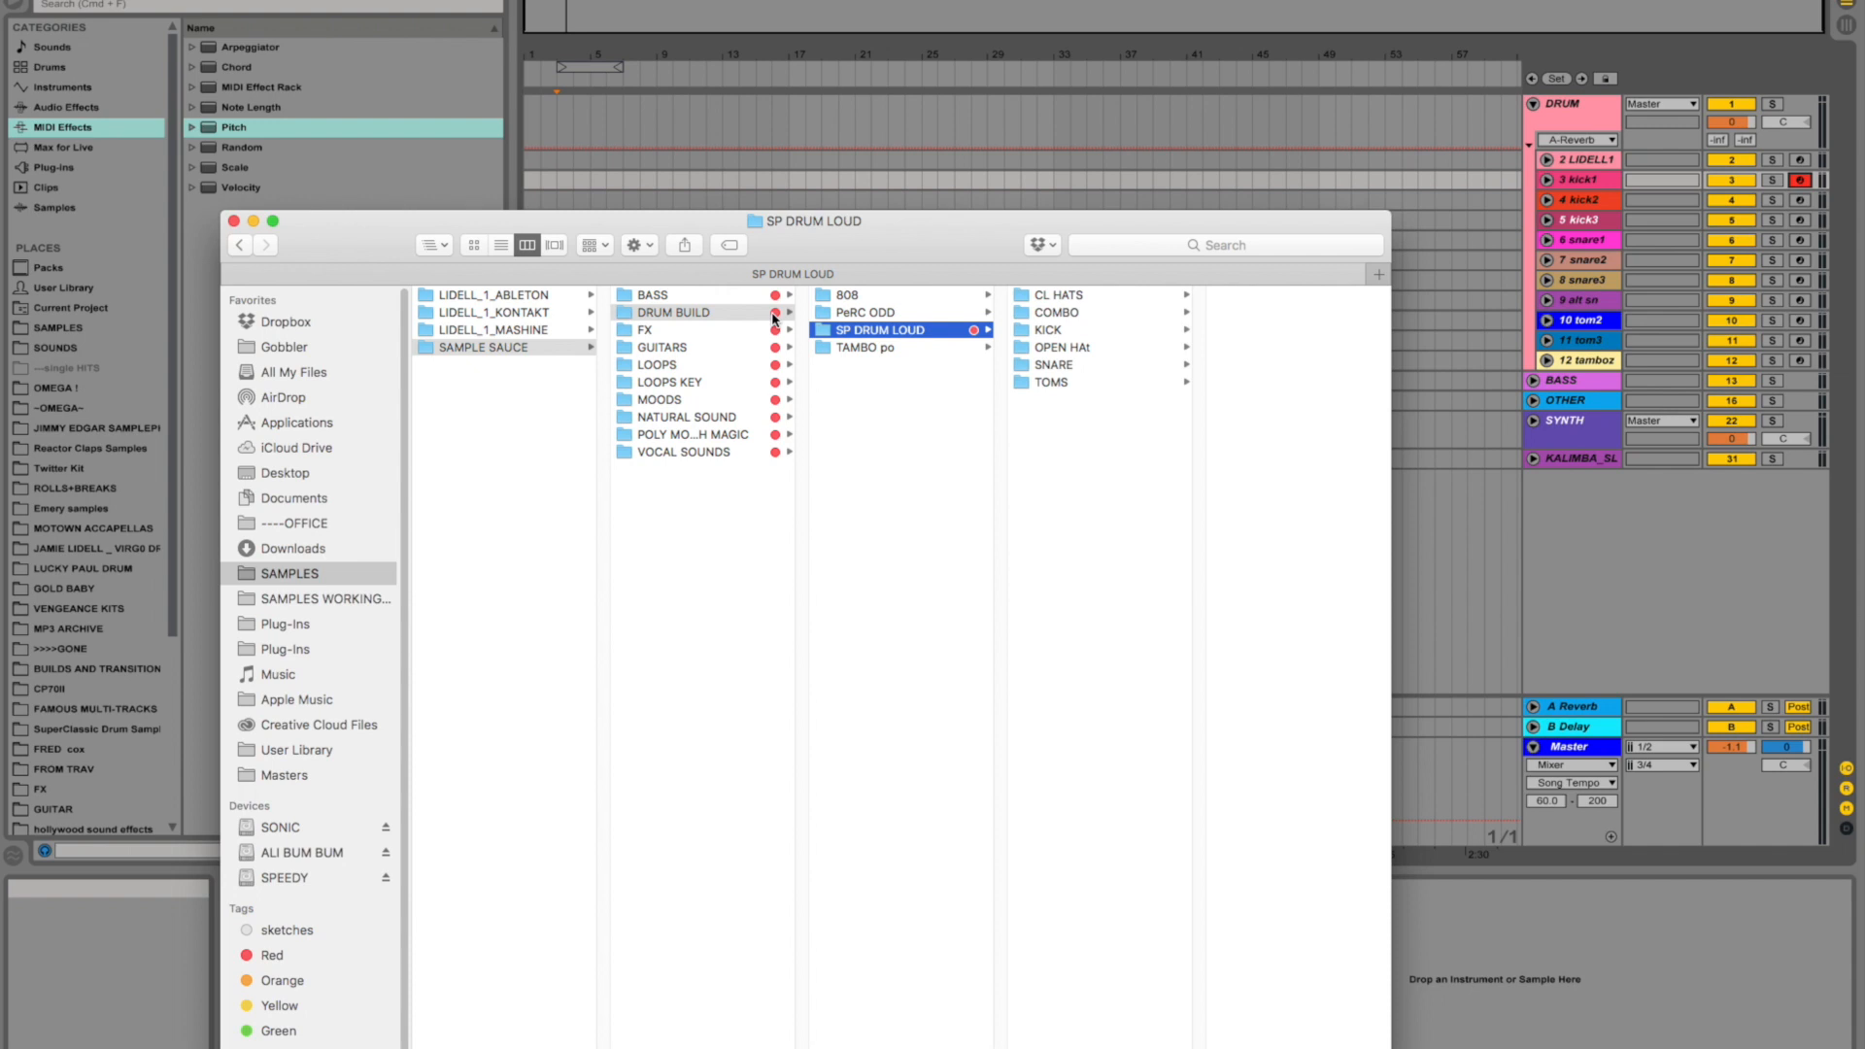
{"action": "key", "text": "Right"}
{"action": "key", "text": "Down"}
{"action": "key", "text": "Down"}
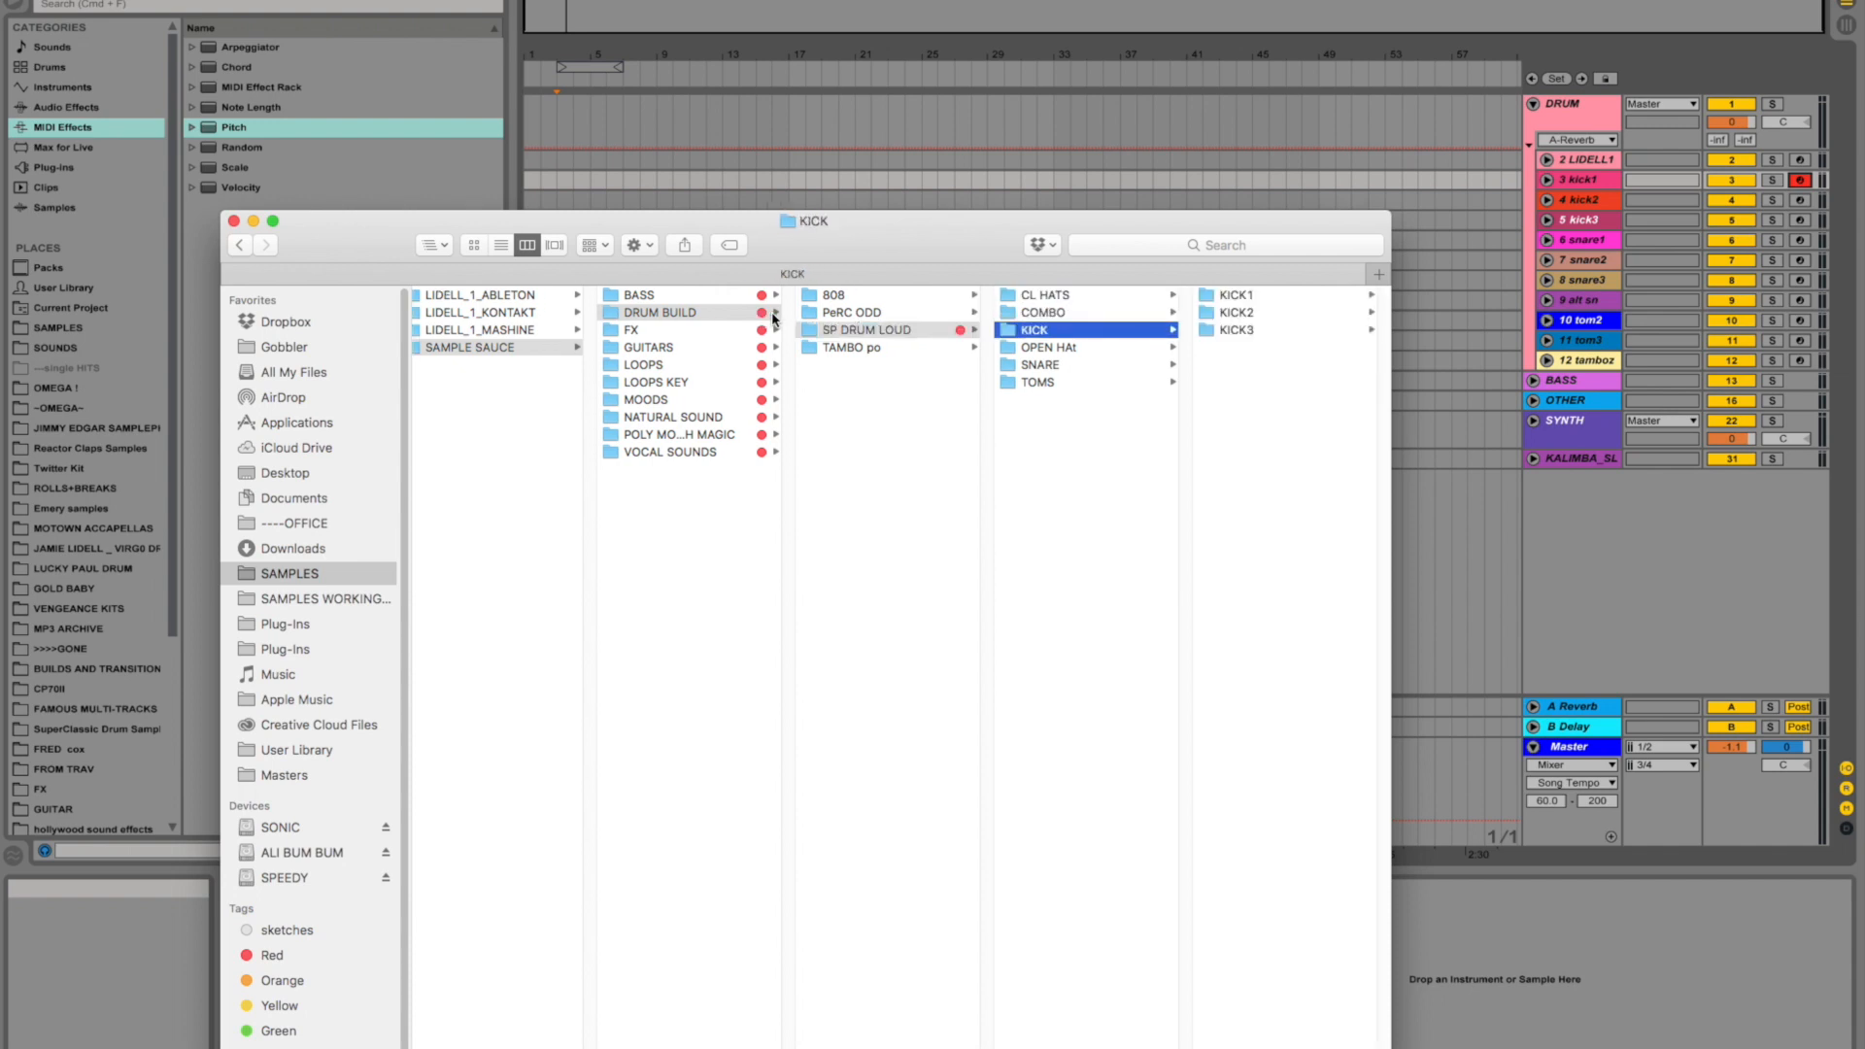
{"action": "key", "text": "Right"}
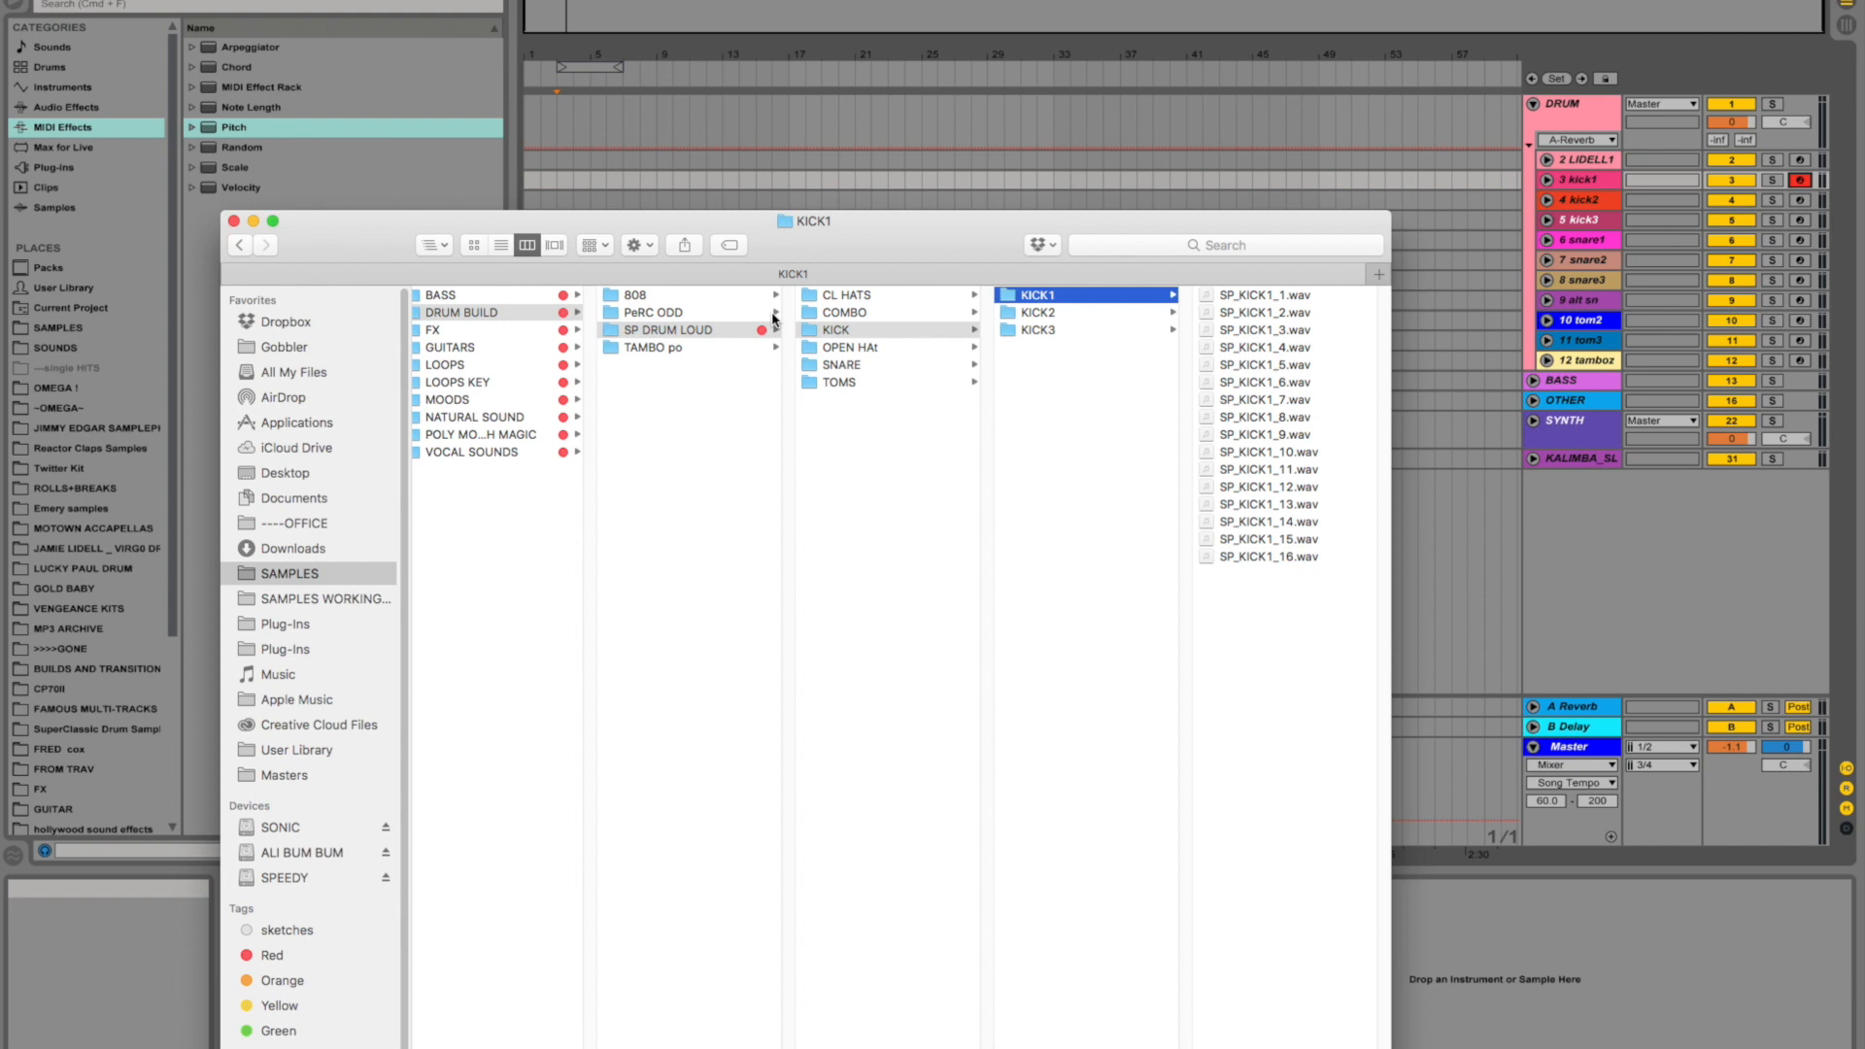
- Return to the DRUM BUILD folder and look through each remaining category folder from FX to VOCAL SOUNDS
{"action": "key", "text": "Left"}
{"action": "key", "text": "Left"}
{"action": "key", "text": "Left"}
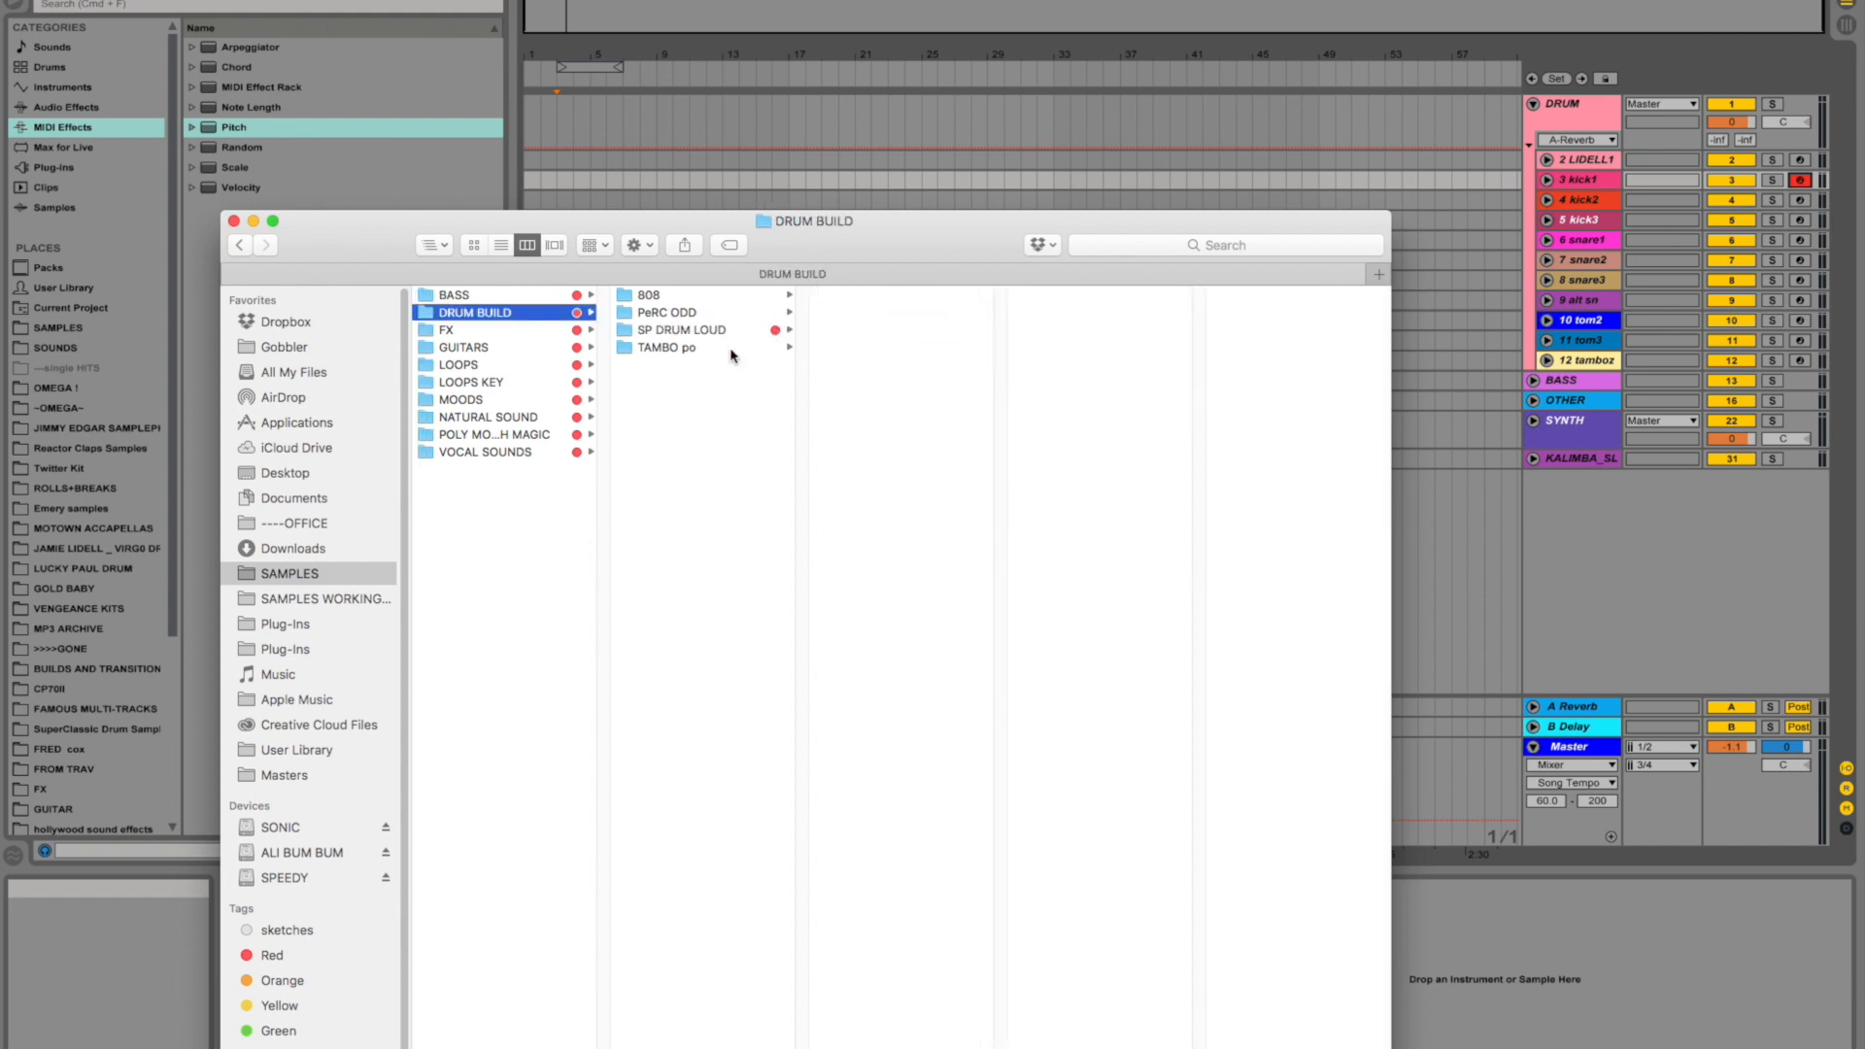
{"action": "key", "text": "Down"}
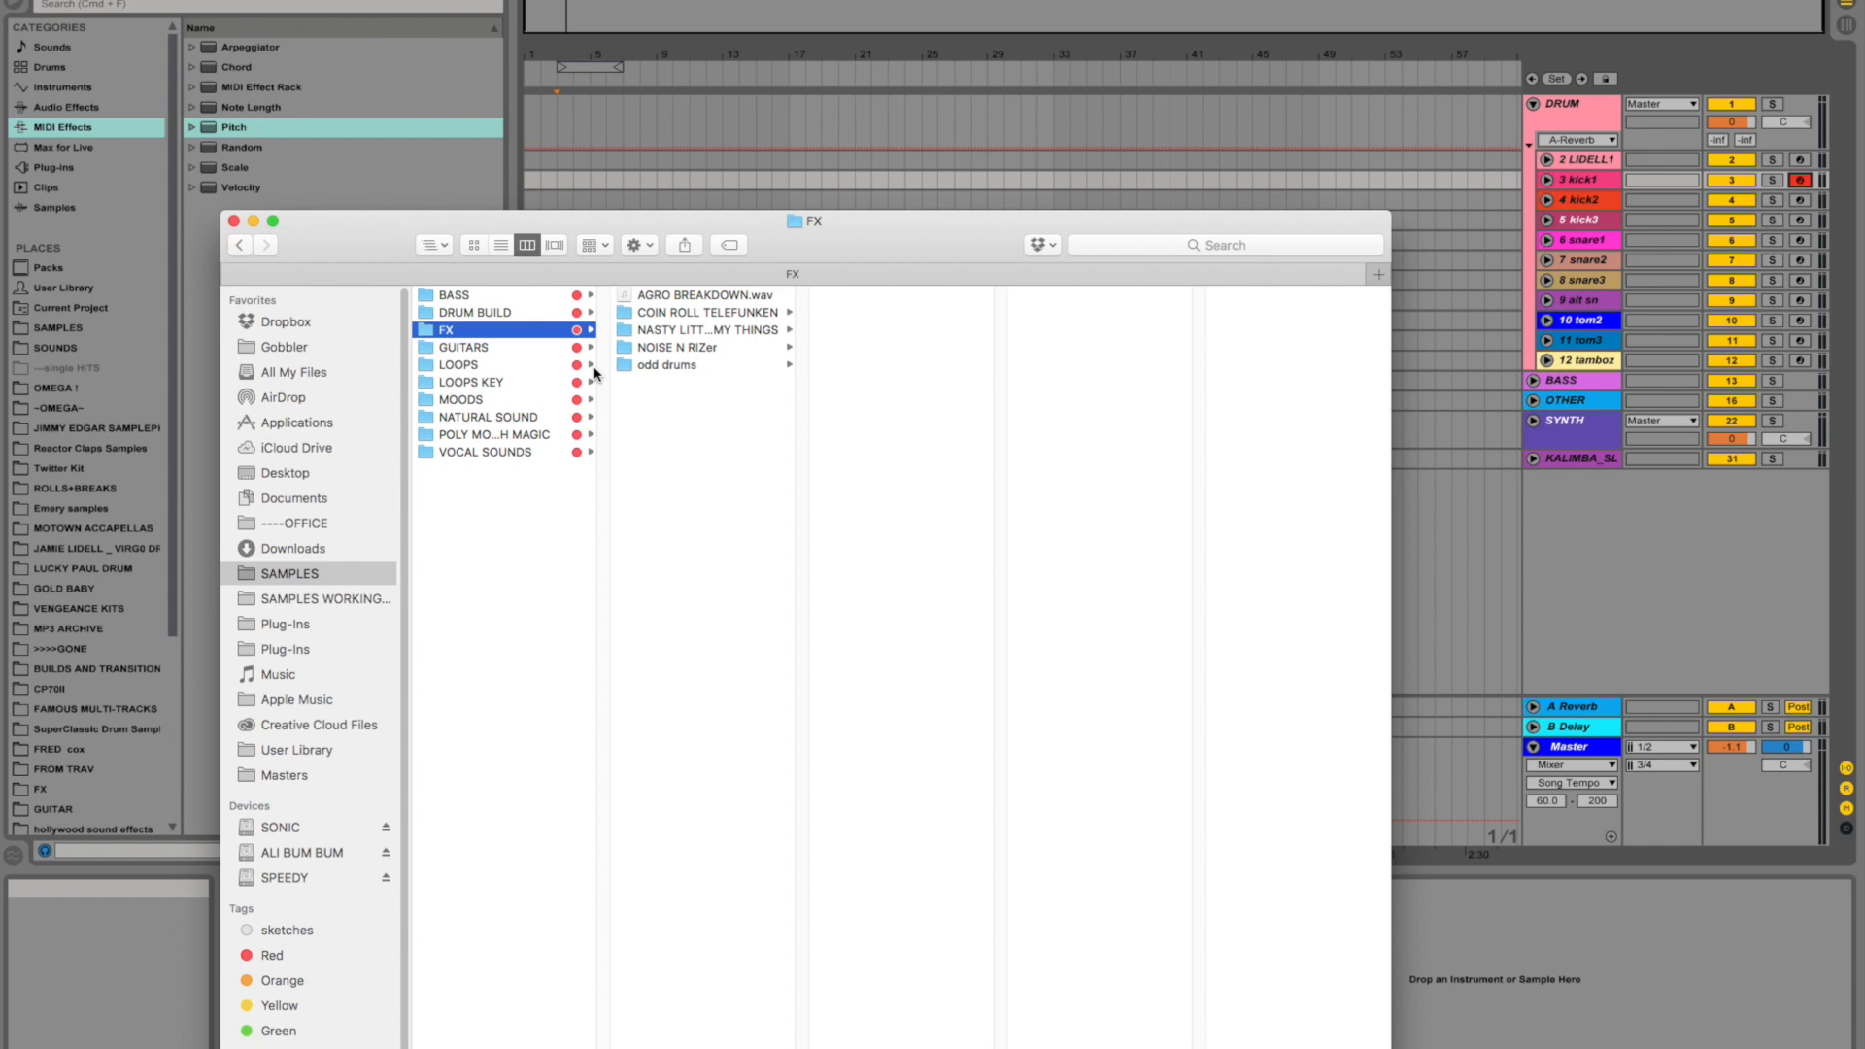
{"action": "key", "text": "Down"}
{"action": "key", "text": "Down"}
{"action": "key", "text": "Down"}
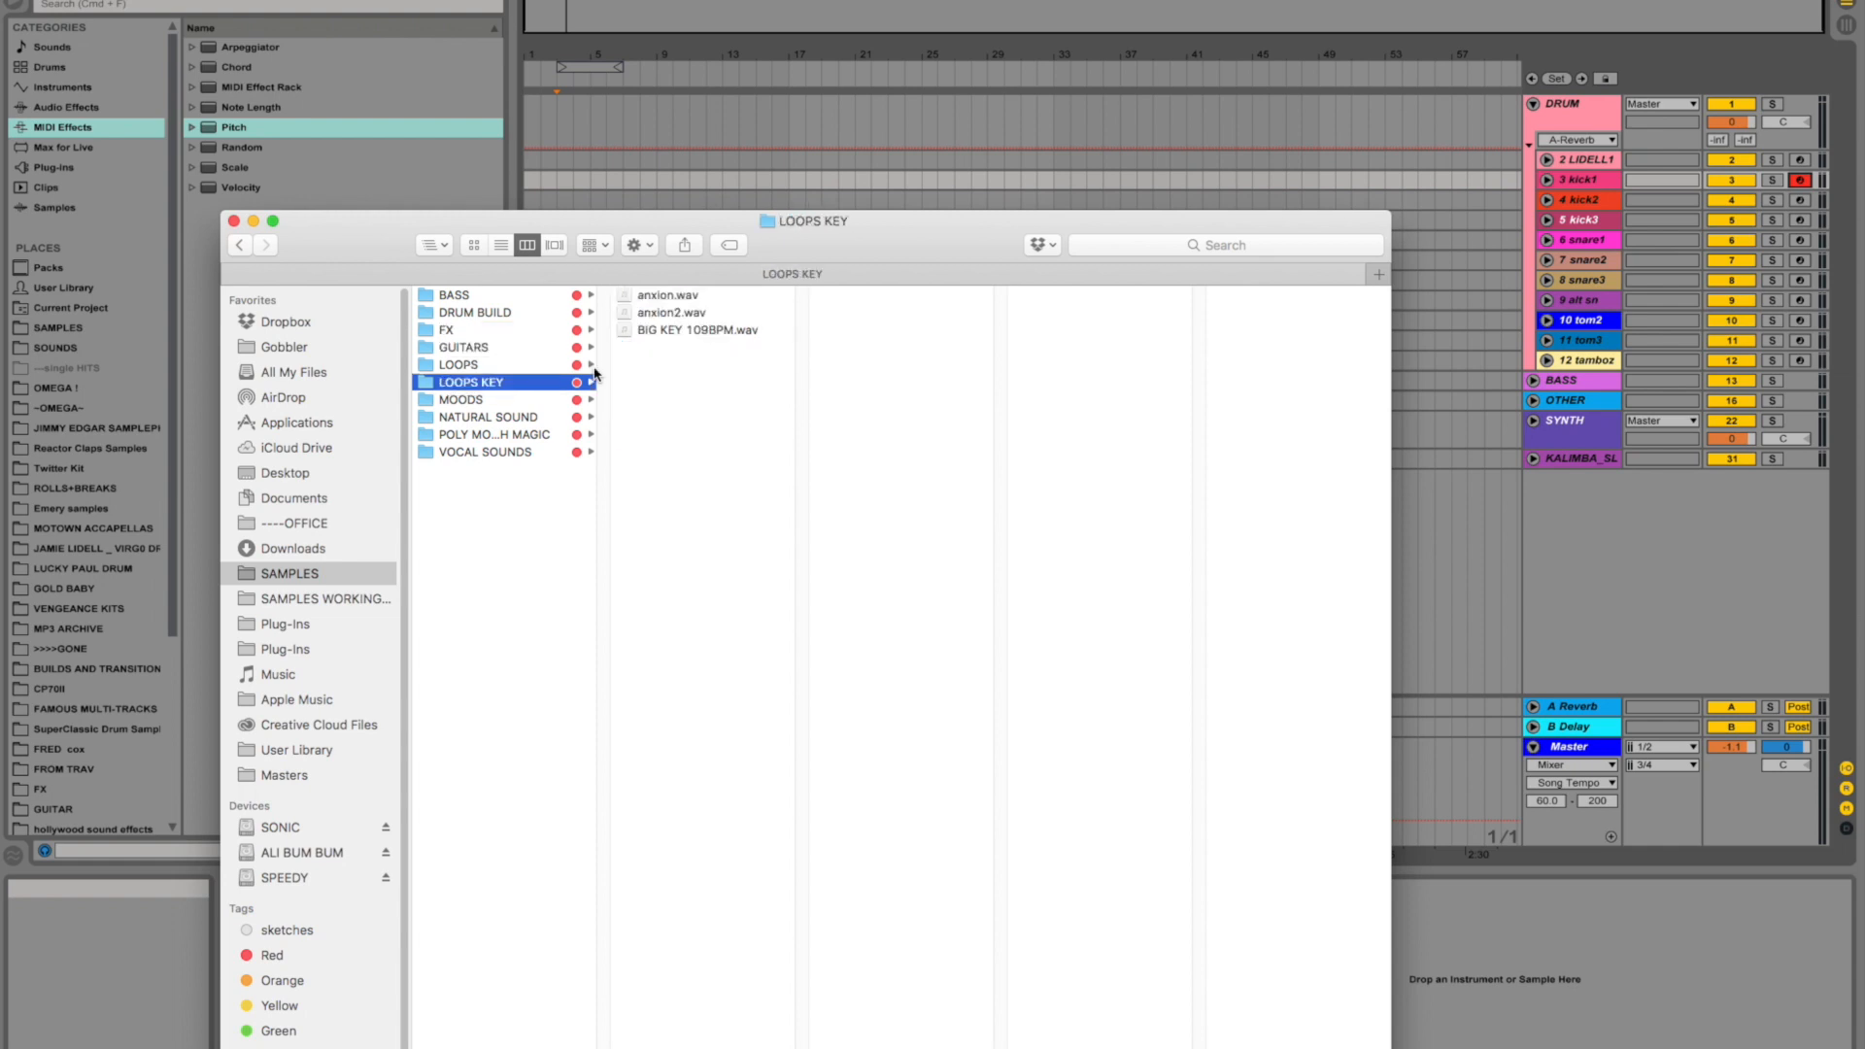
{"action": "key", "text": "Down"}
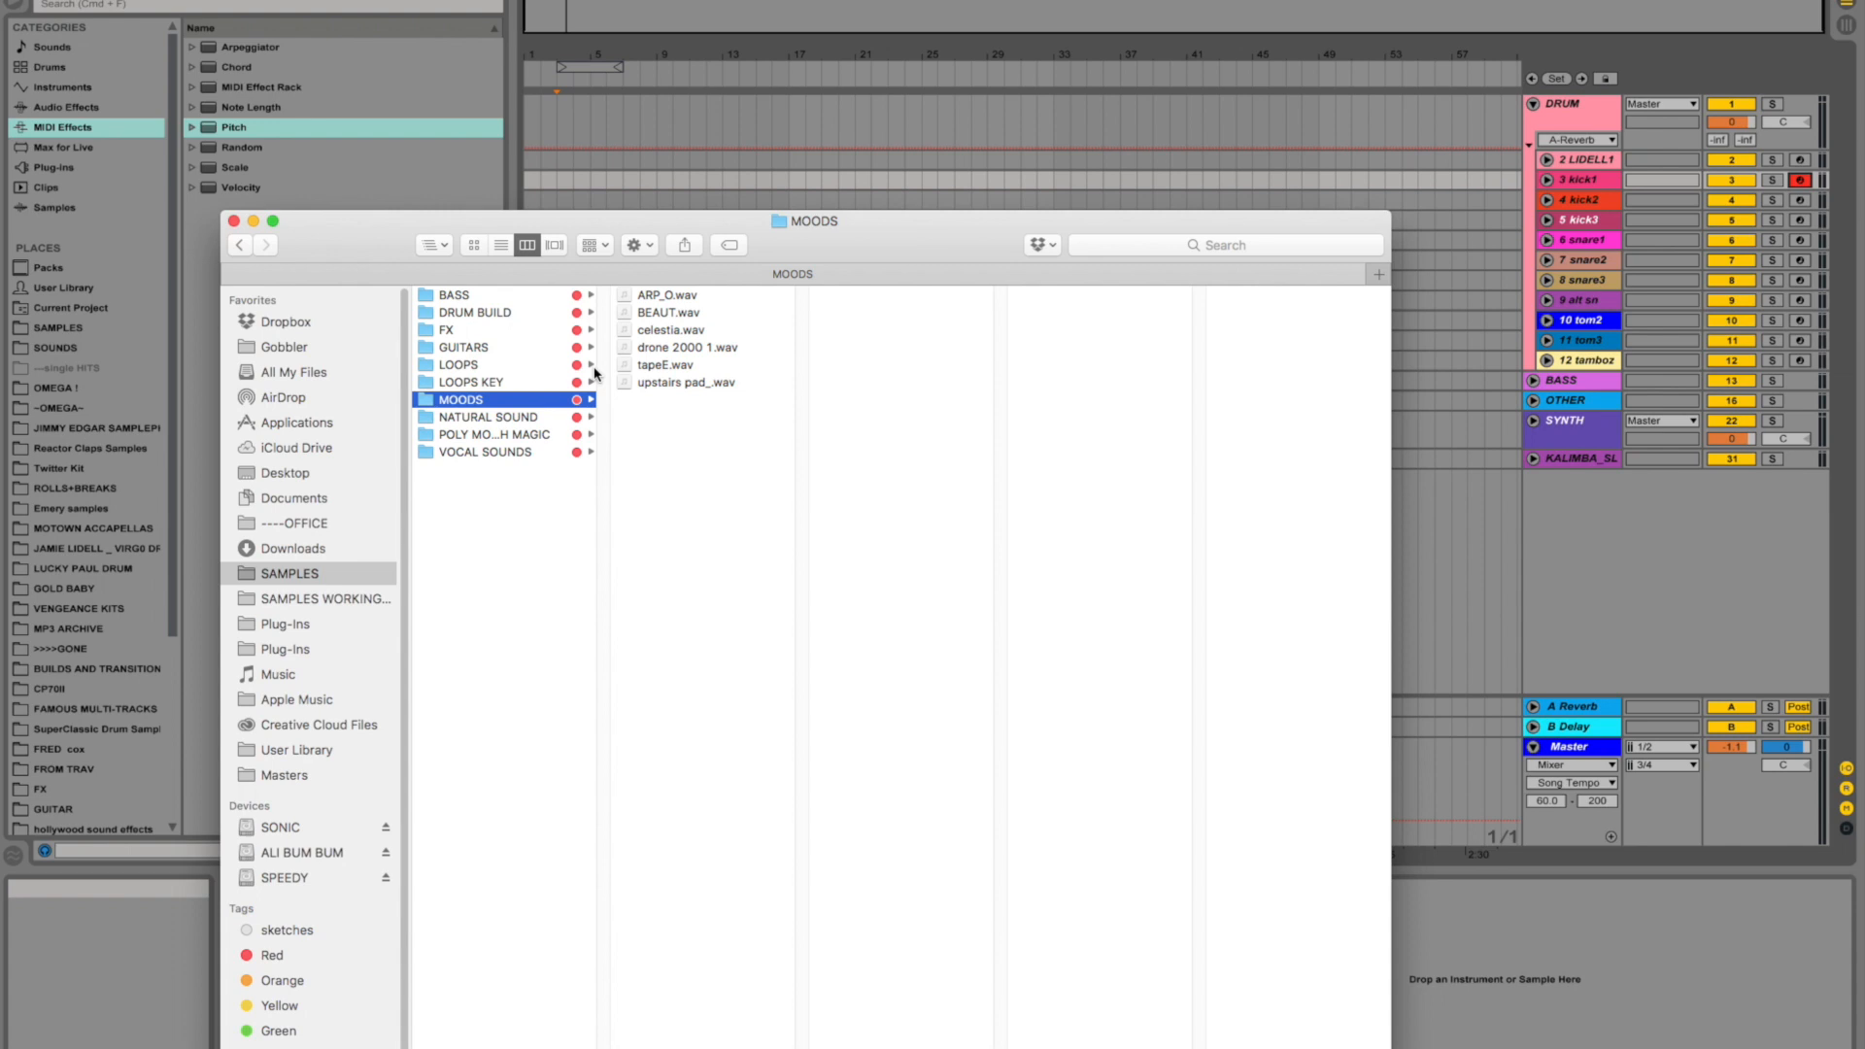
{"action": "key", "text": "Down"}
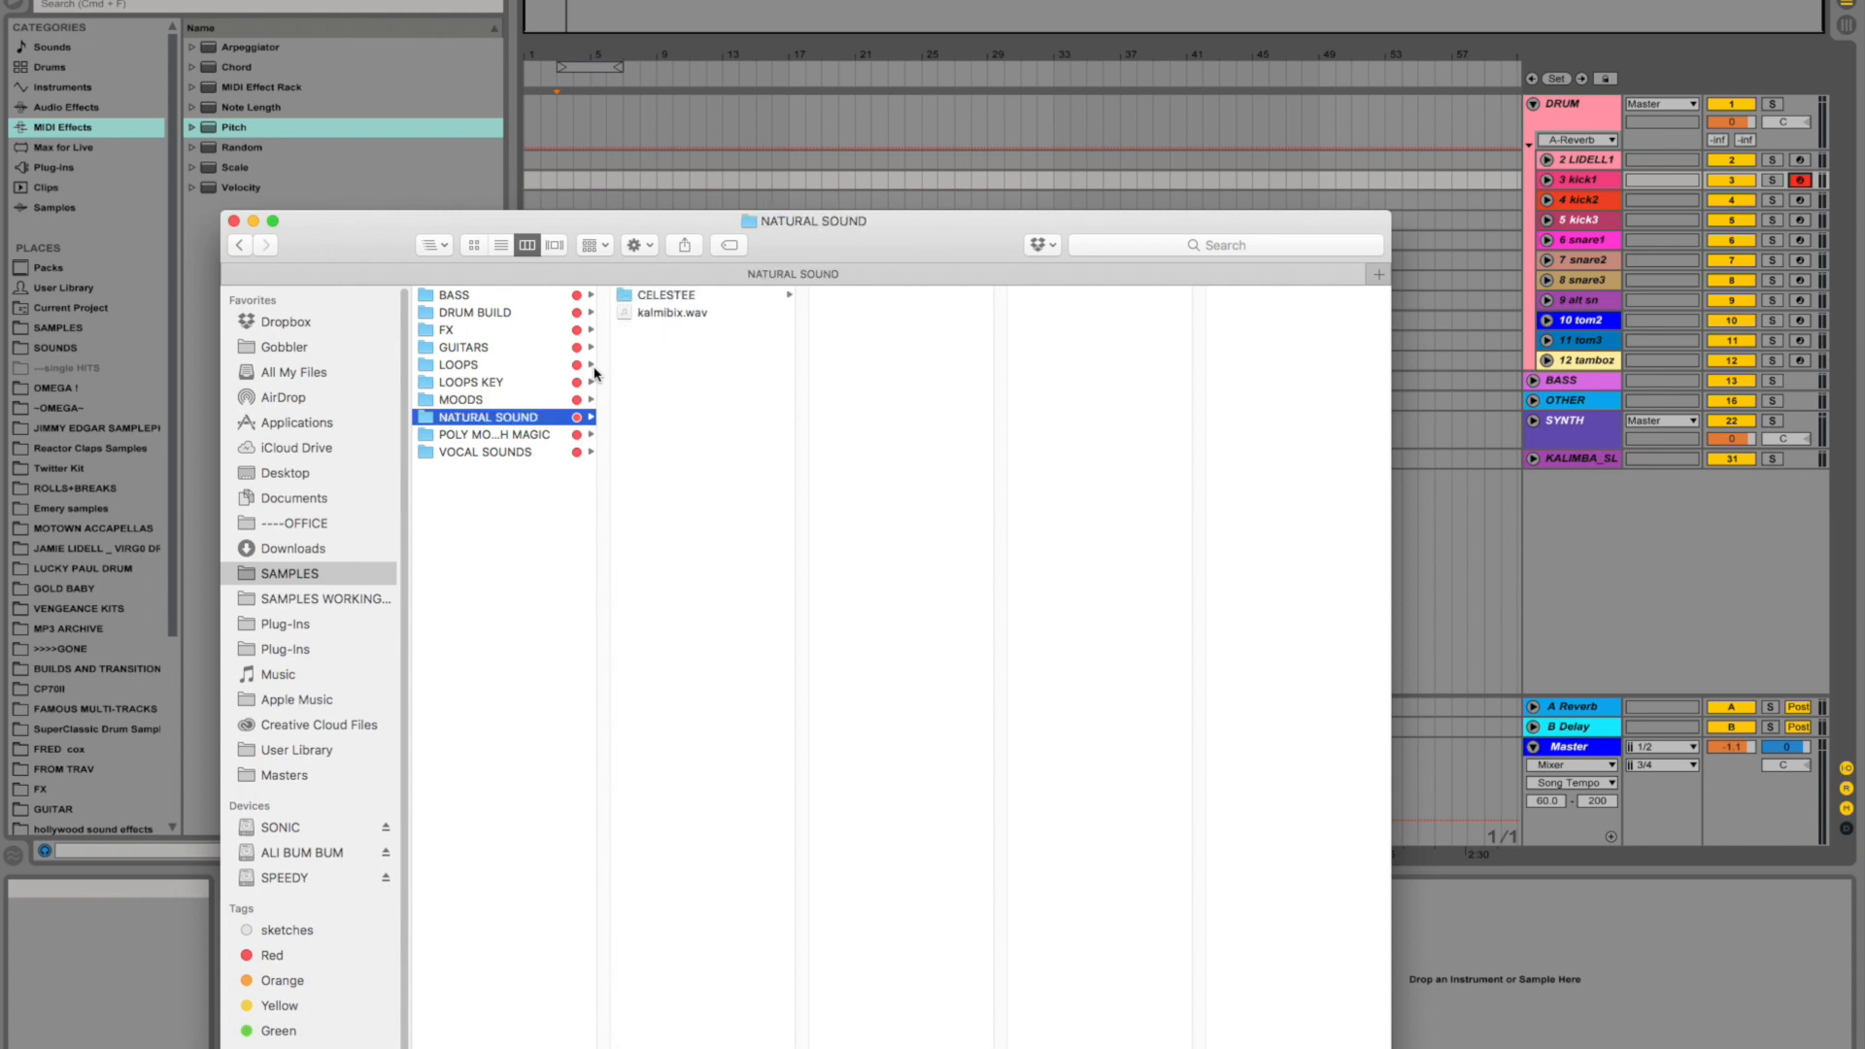
{"action": "key", "text": "Down"}
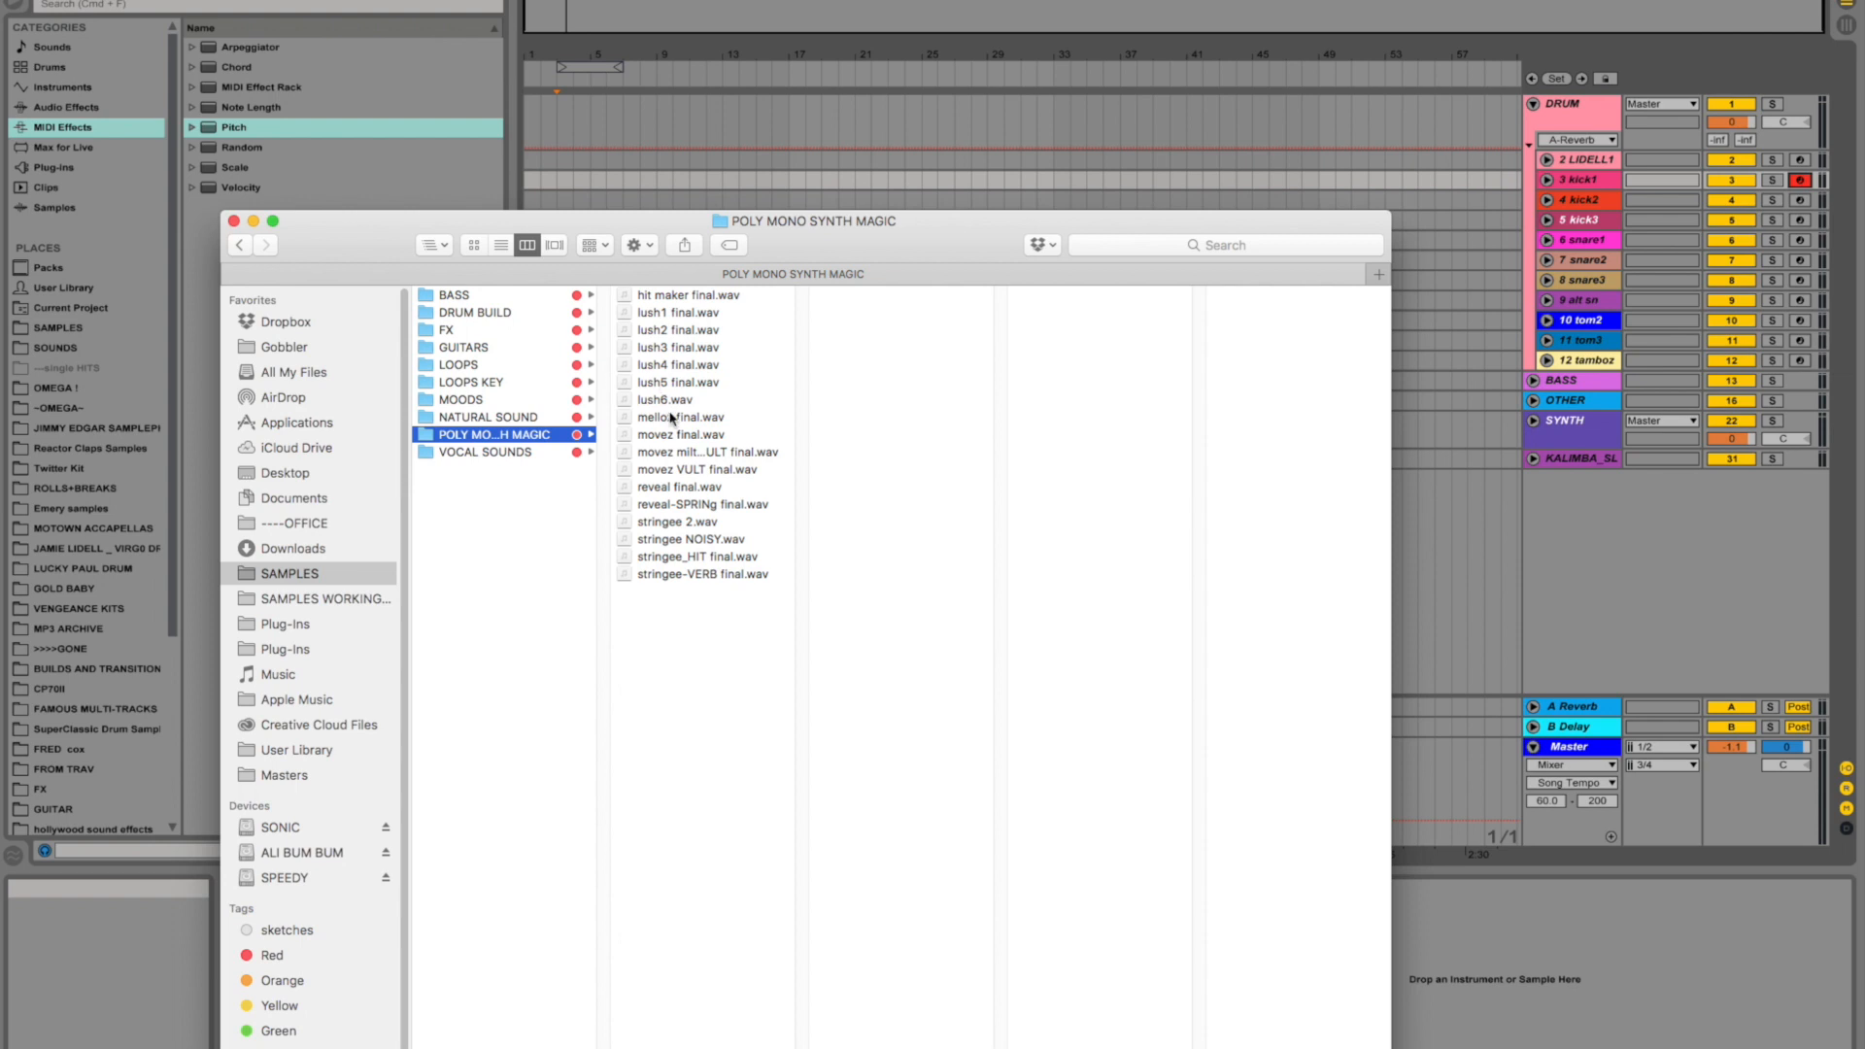
{"action": "key", "text": "Down"}
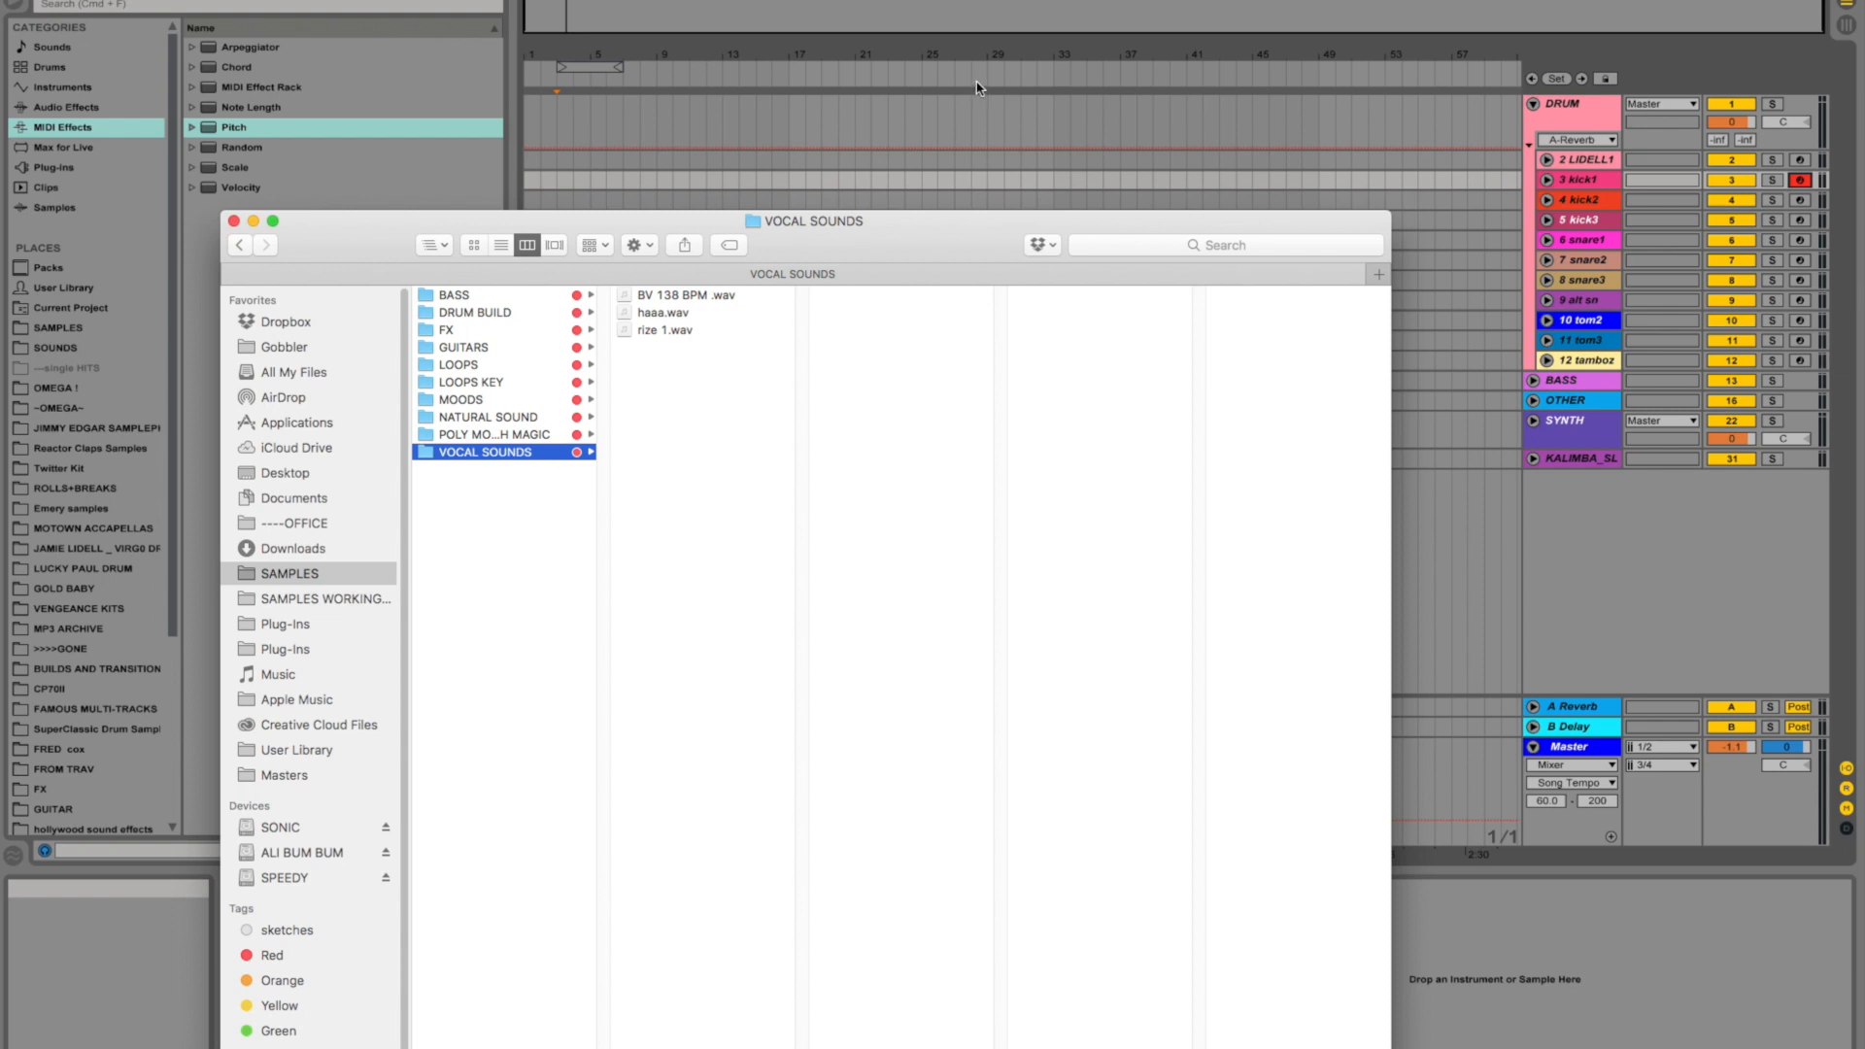
- Switch to Ableton Live and inspect the DRUM group, folding it and expanding it again to show its tracks
{"action": "left_click", "coordinate": [850, 113]}
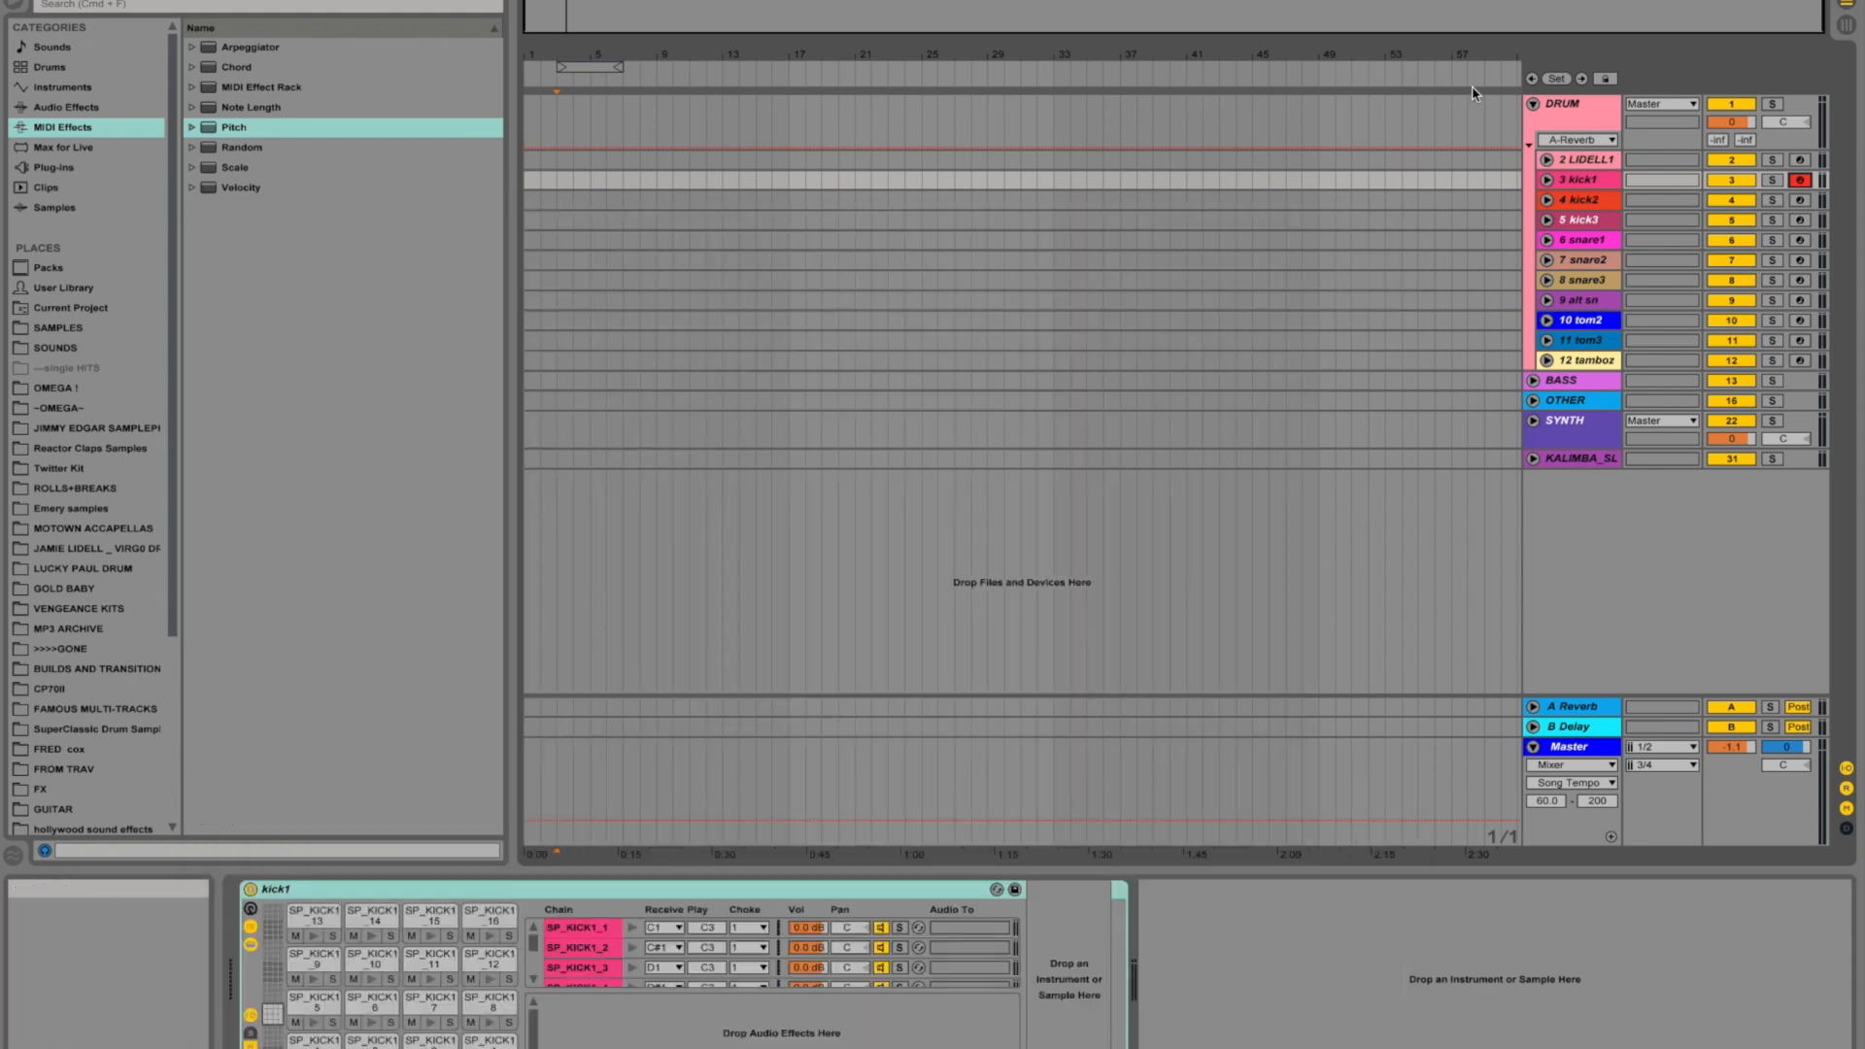
{"action": "left_click", "coordinate": [1573, 110]}
{"action": "key", "text": "super+Tab"}
{"action": "key", "text": "super+shift+Tab"}
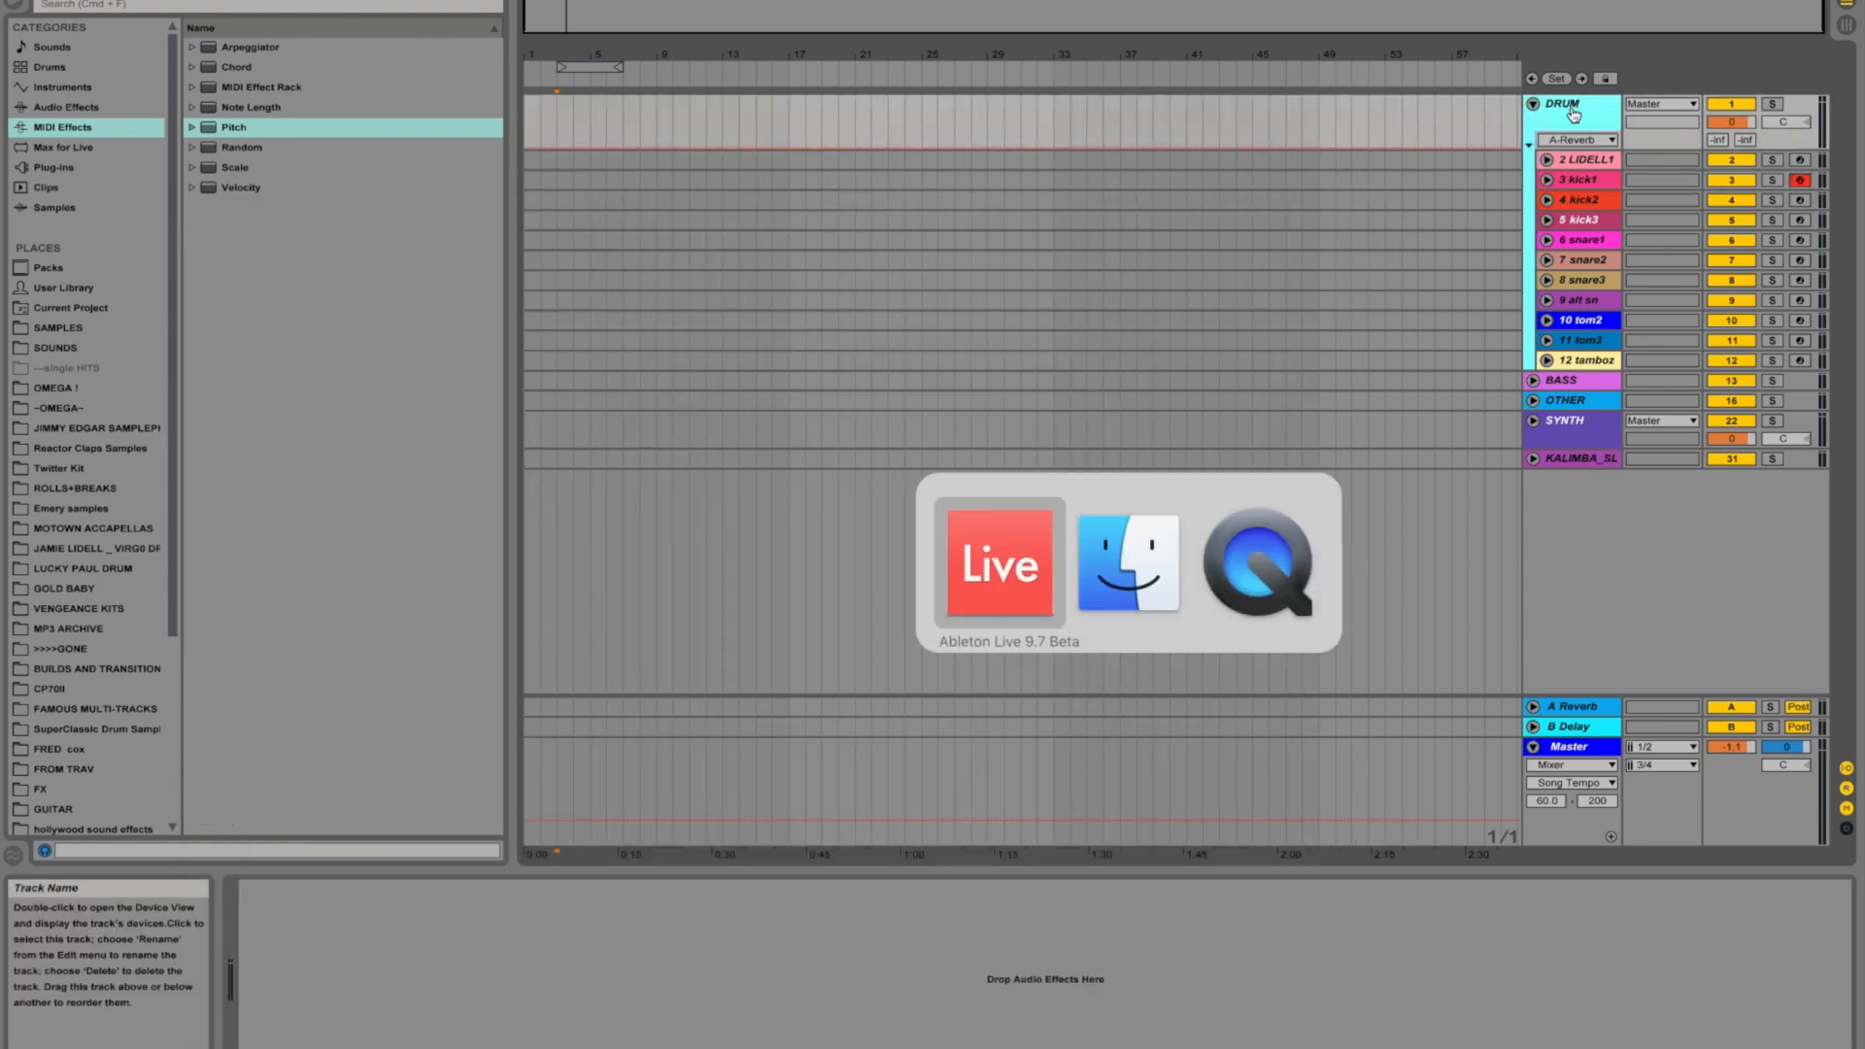
{"action": "left_click", "coordinate": [1534, 104]}
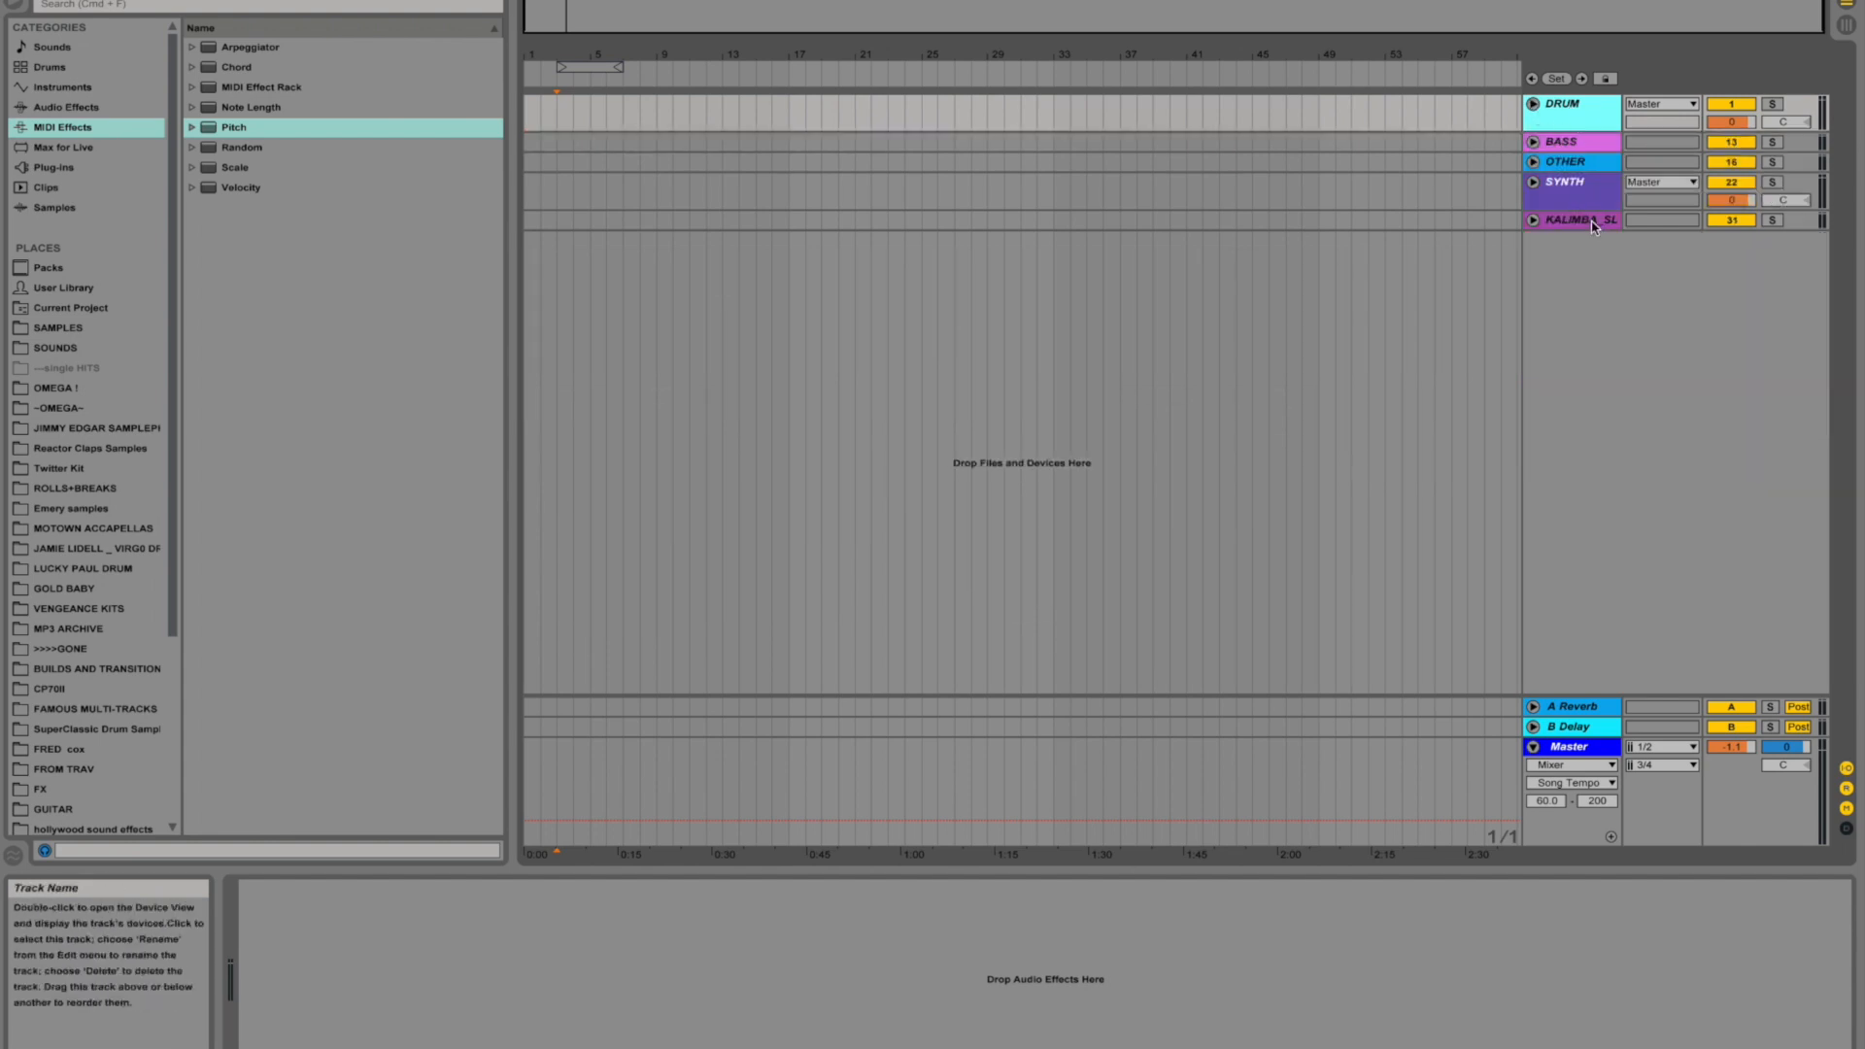
{"action": "left_click", "coordinate": [1534, 104]}
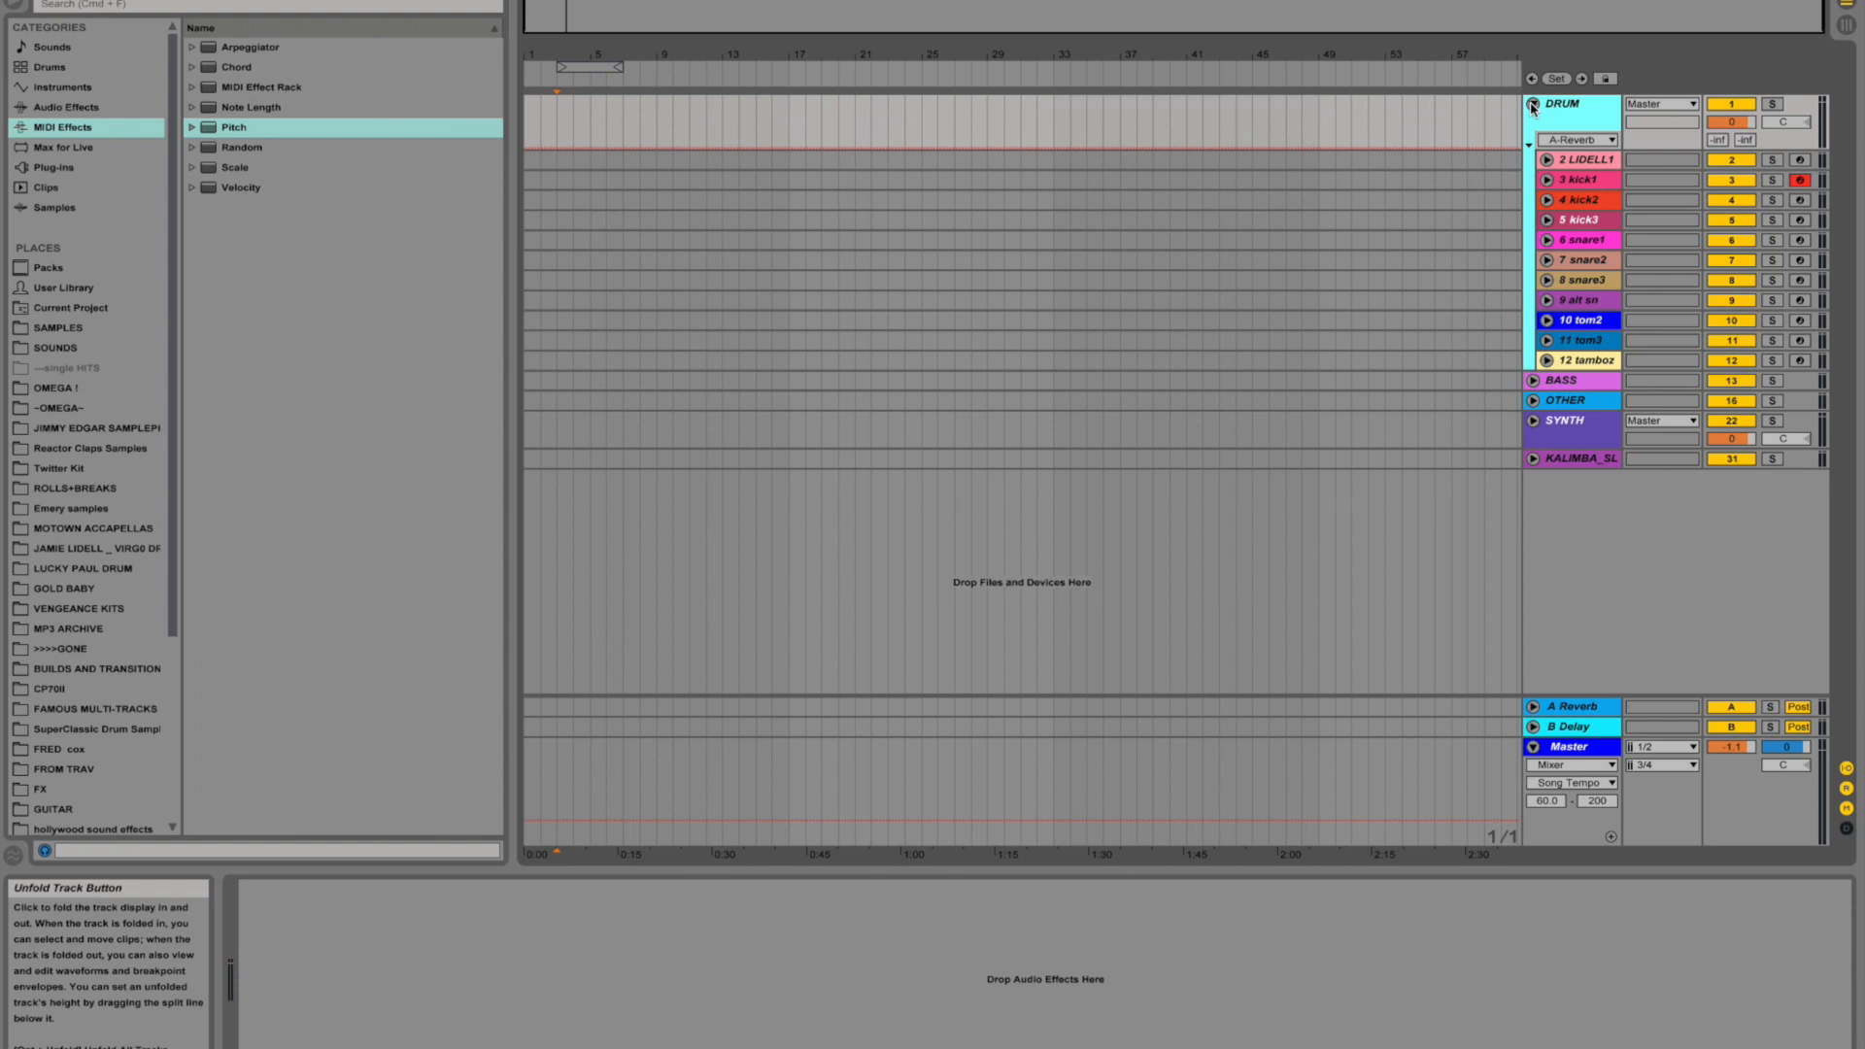
- Audition the LIDELL1, snare2, snare3 and snare1 drum tracks, arming each one in turn
{"action": "left_click", "coordinate": [1605, 160]}
{"action": "left_click", "coordinate": [1800, 161]}
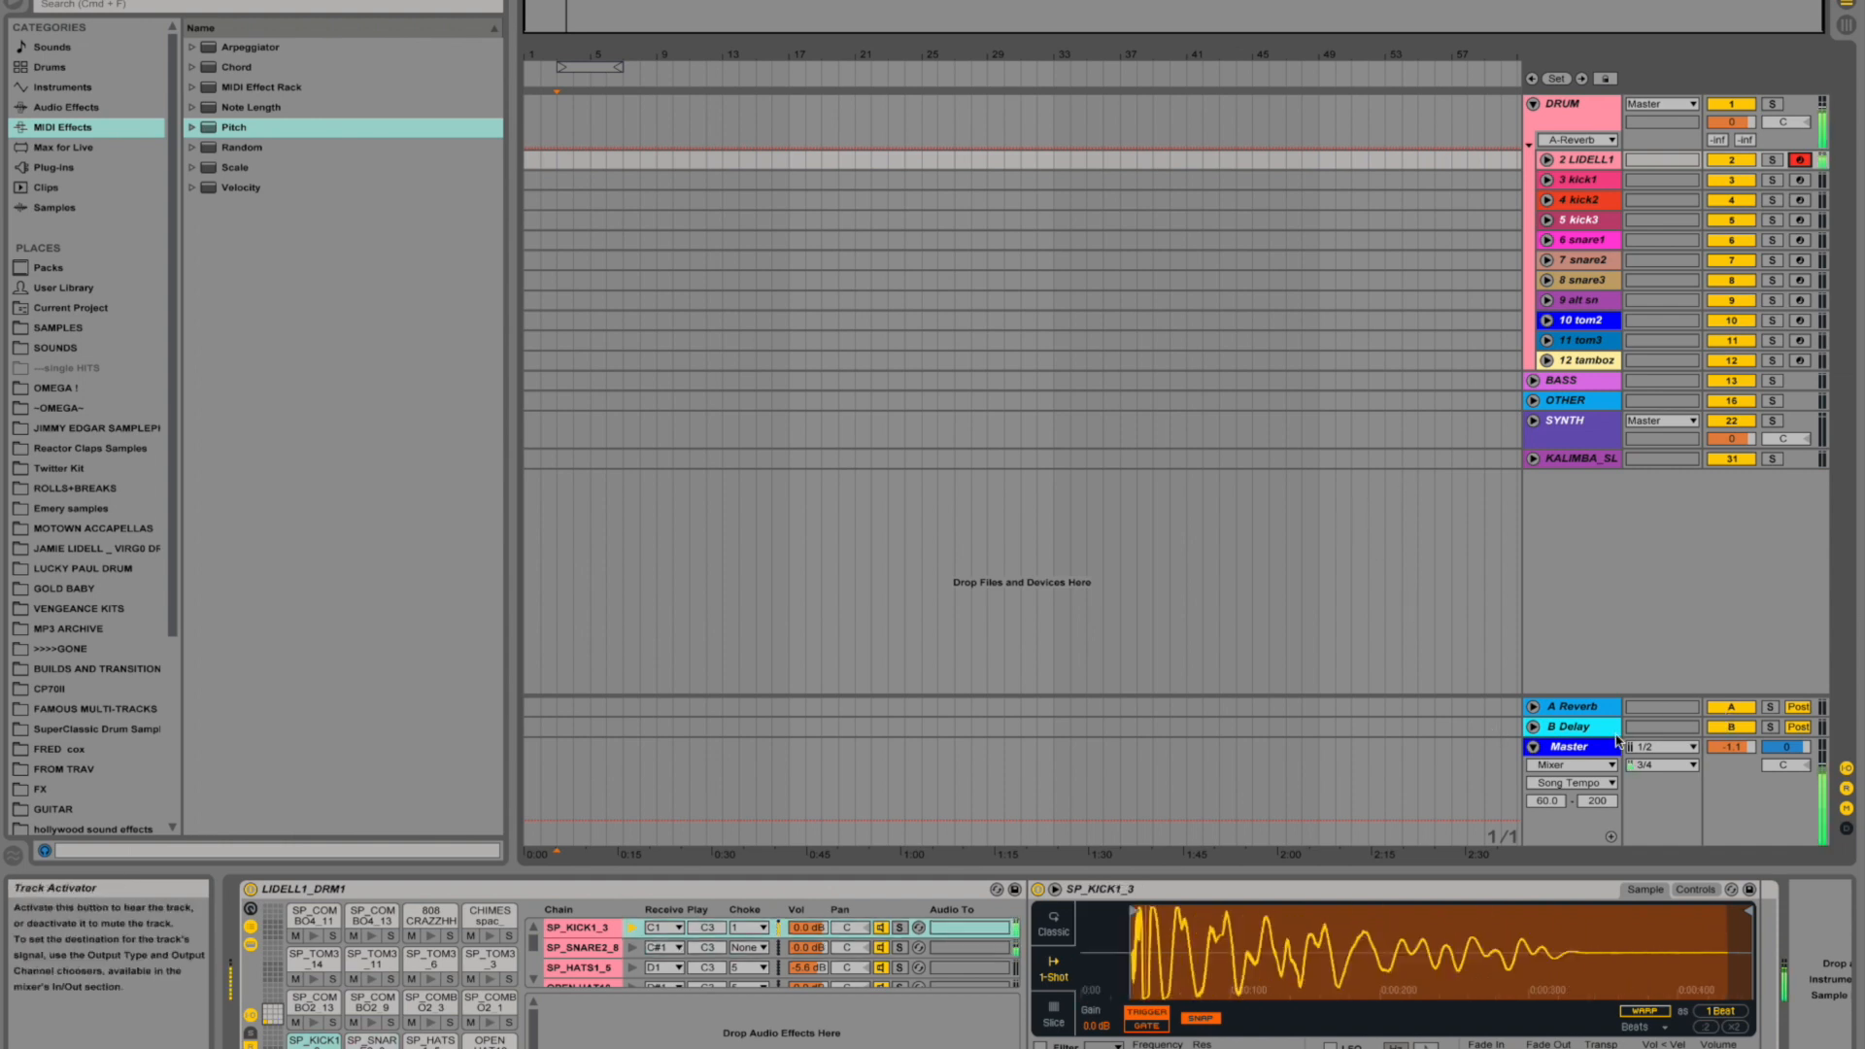
{"action": "left_click", "coordinate": [1801, 260]}
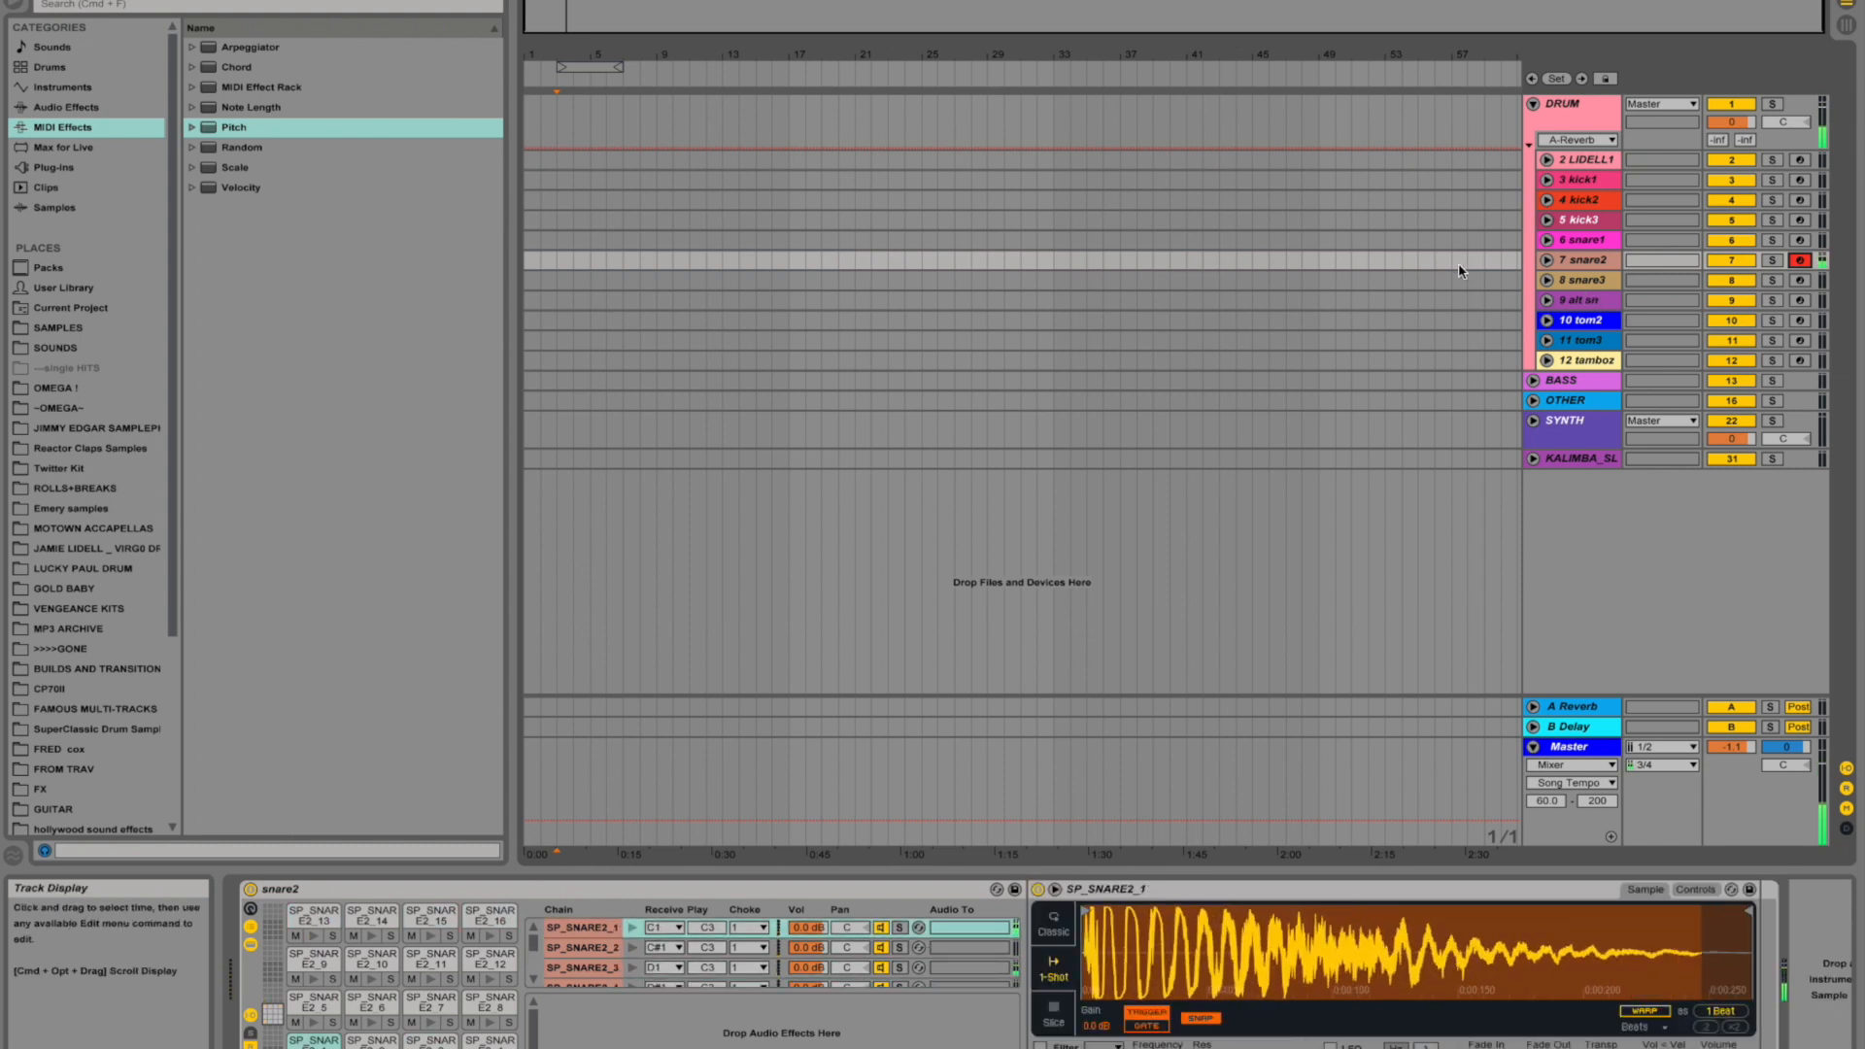
{"action": "left_click", "coordinate": [1803, 281]}
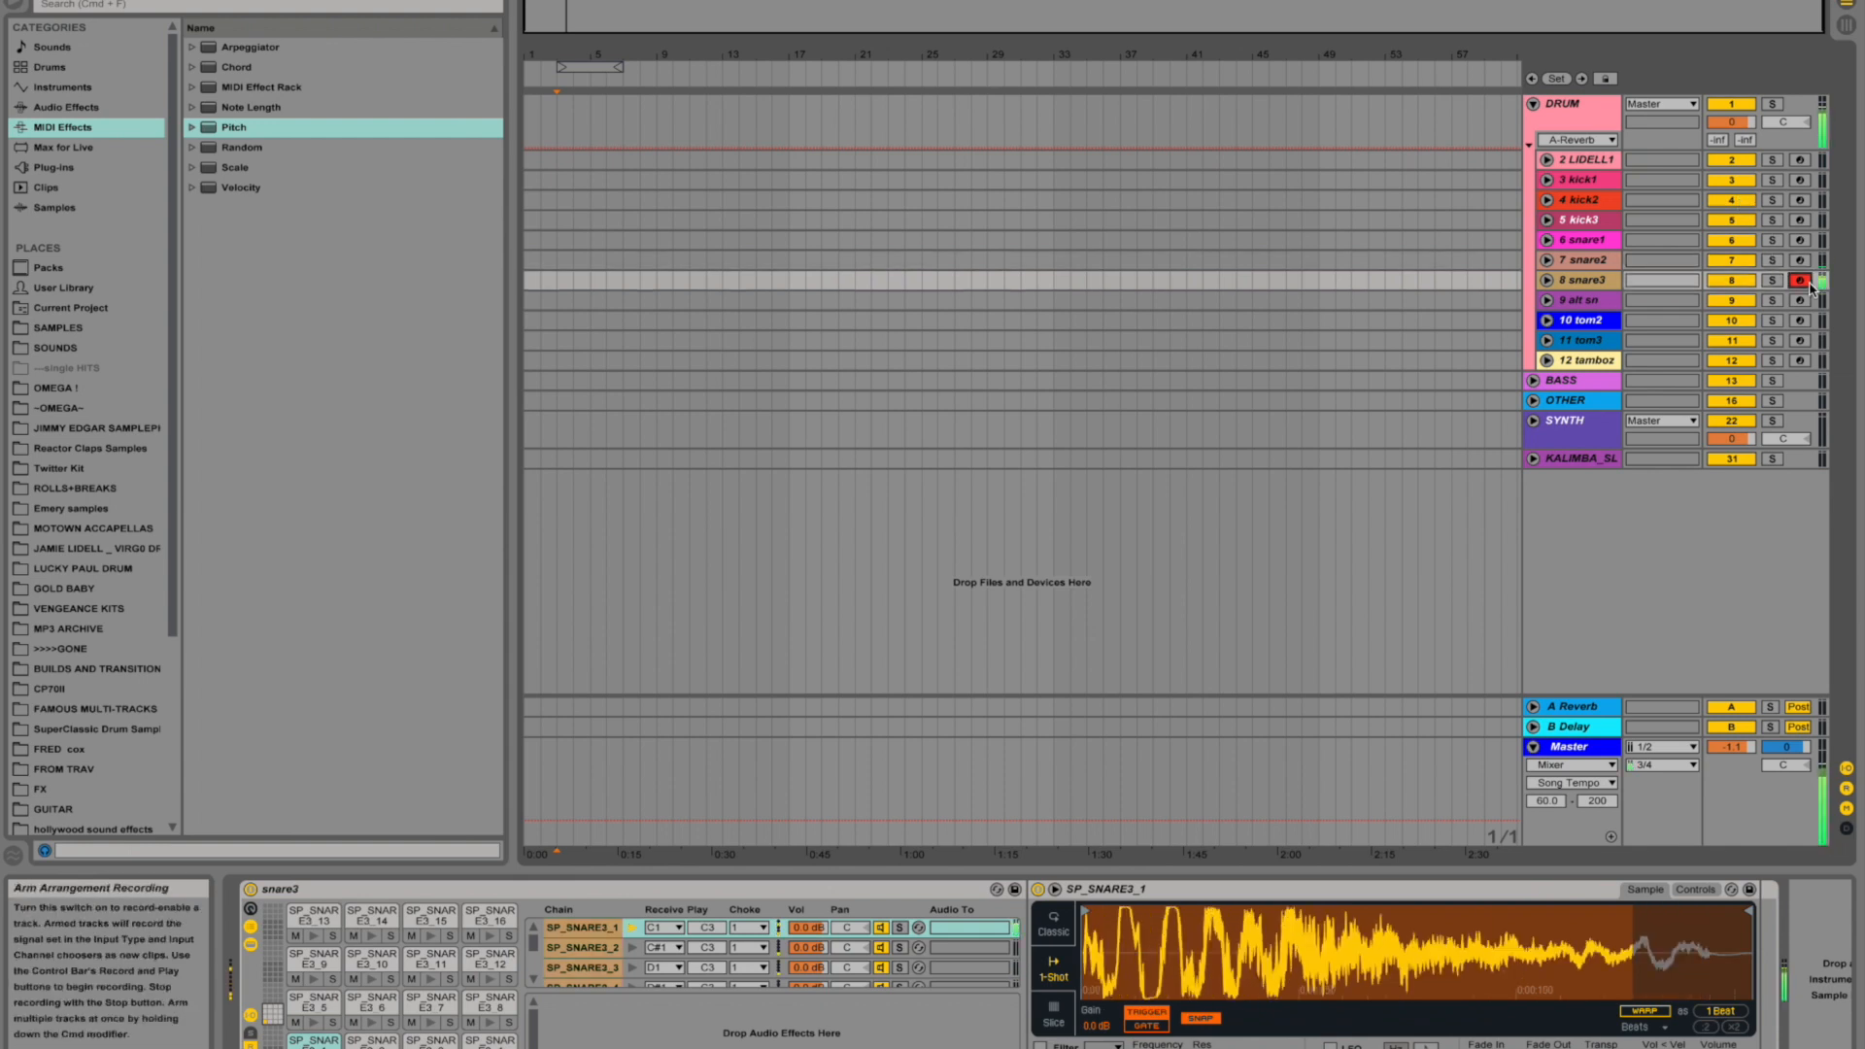
{"action": "left_click", "coordinate": [1799, 242]}
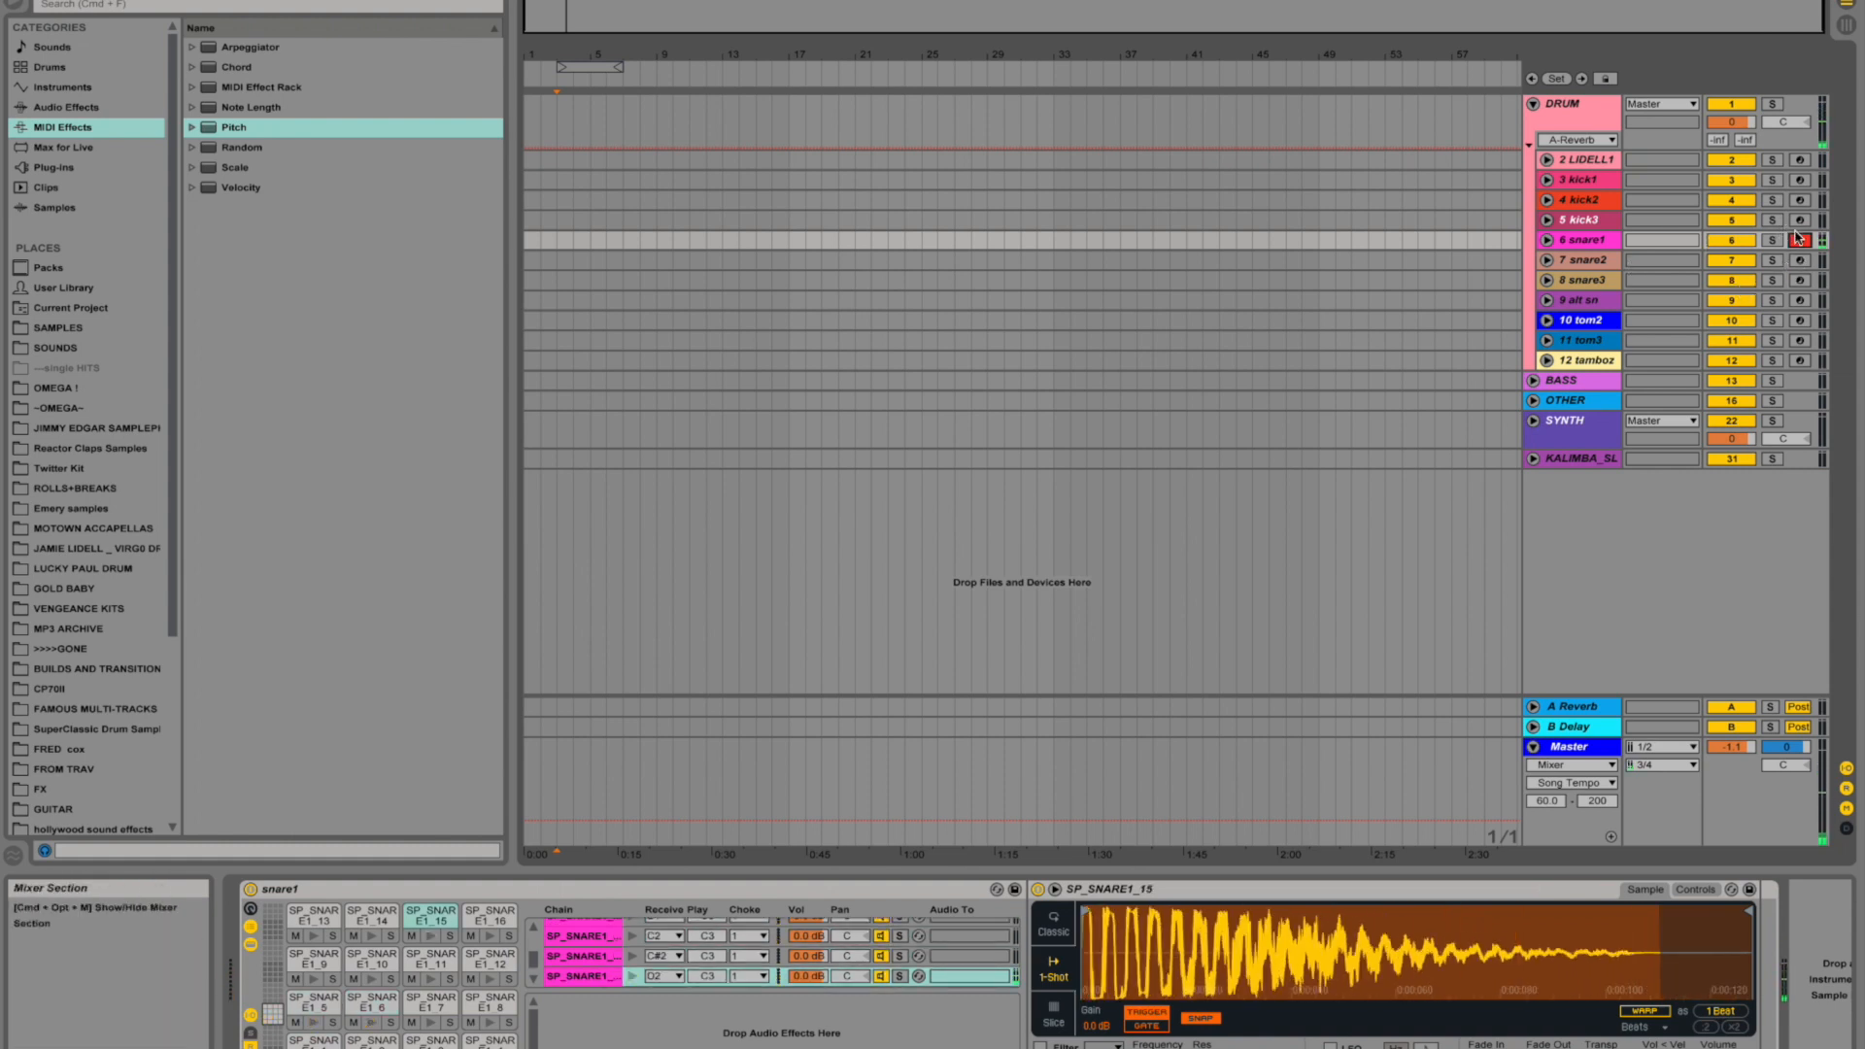
- Fold the DRUM group, expand the BASS group and audition the bass rack's samples and the 808ISH track
{"action": "left_click", "coordinate": [1533, 104]}
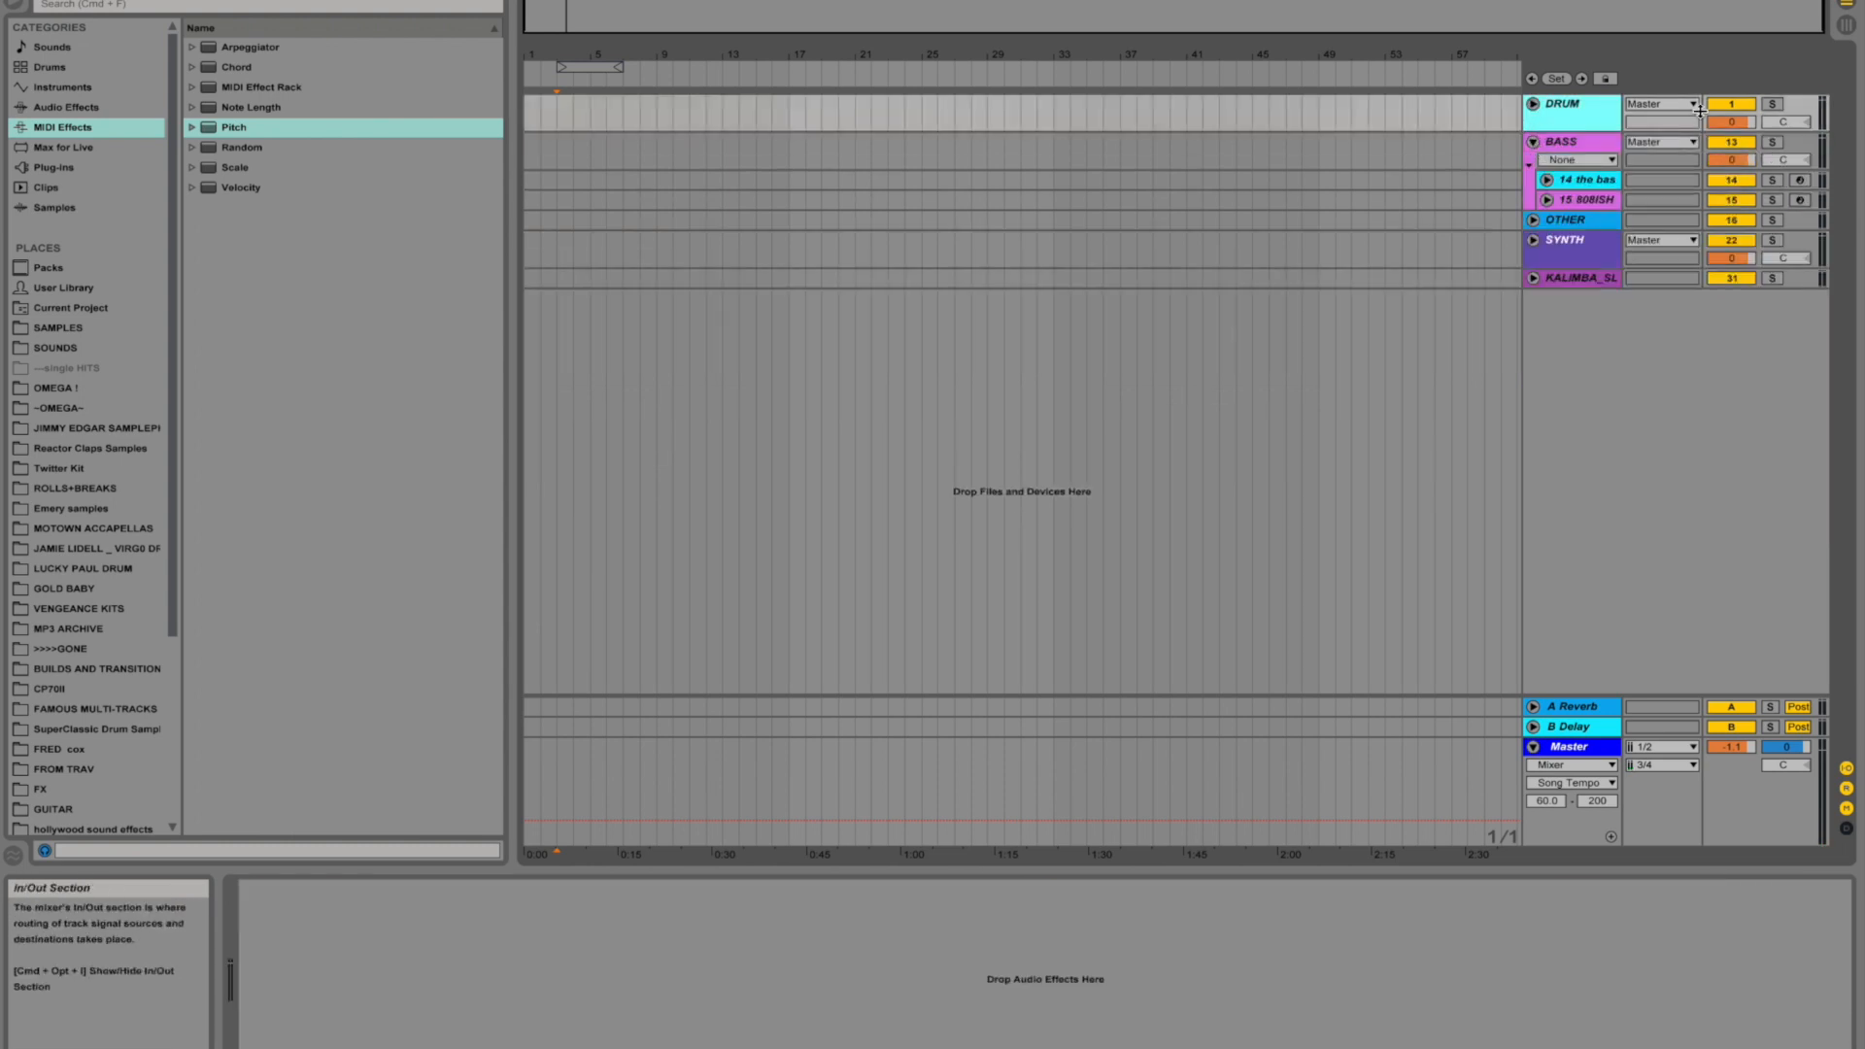
{"action": "left_click", "coordinate": [1801, 180]}
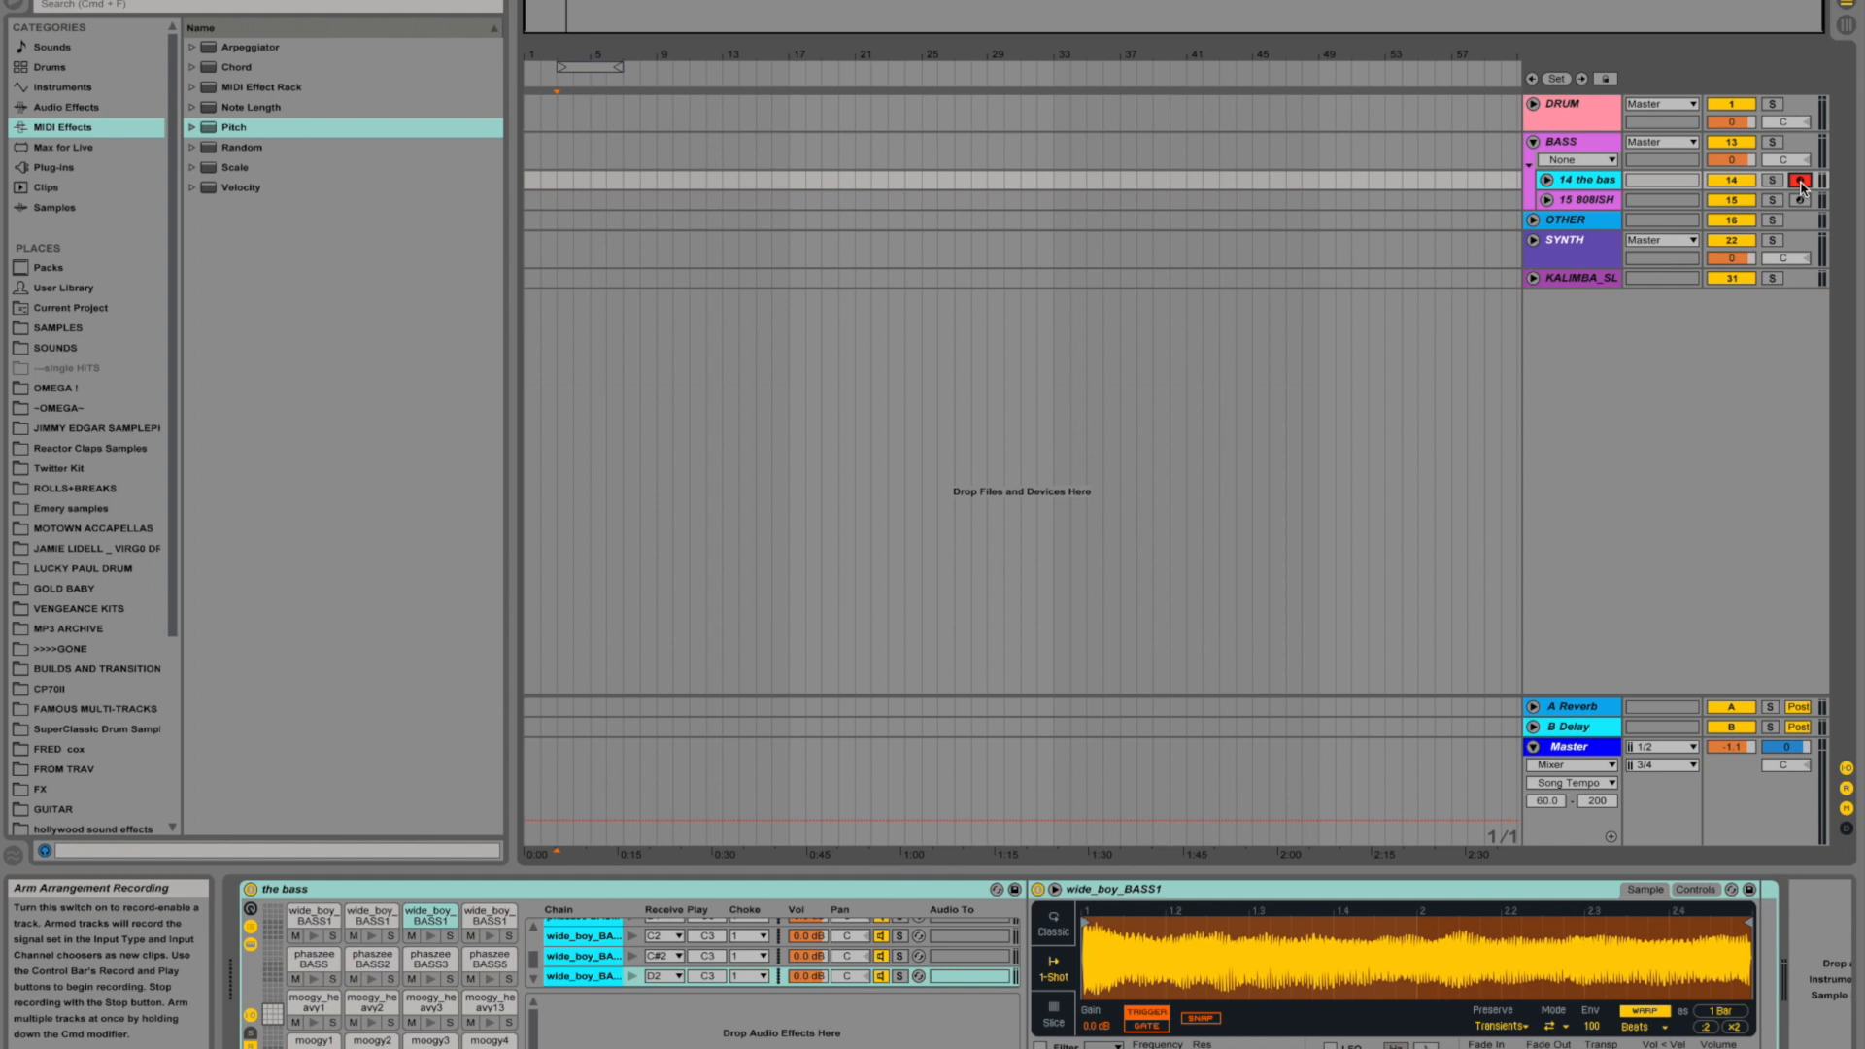
{"action": "key", "text": "a"}
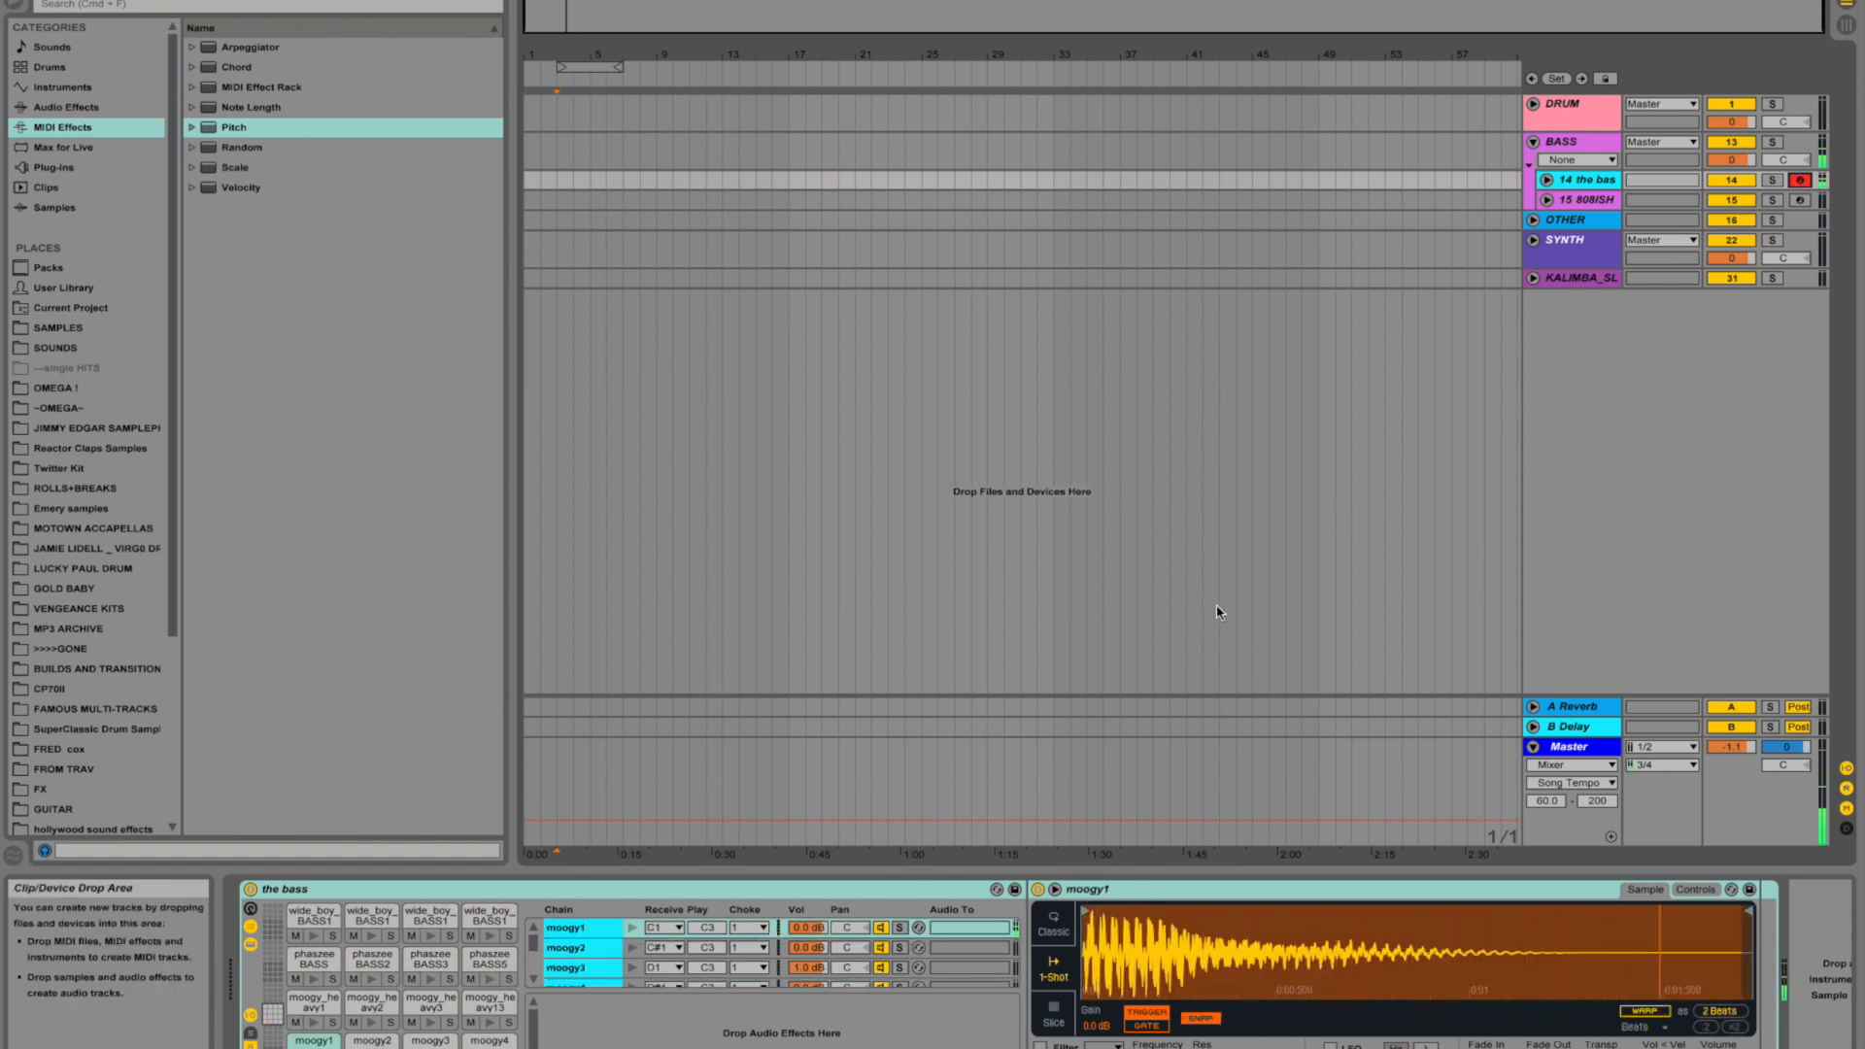
{"action": "key", "text": "d"}
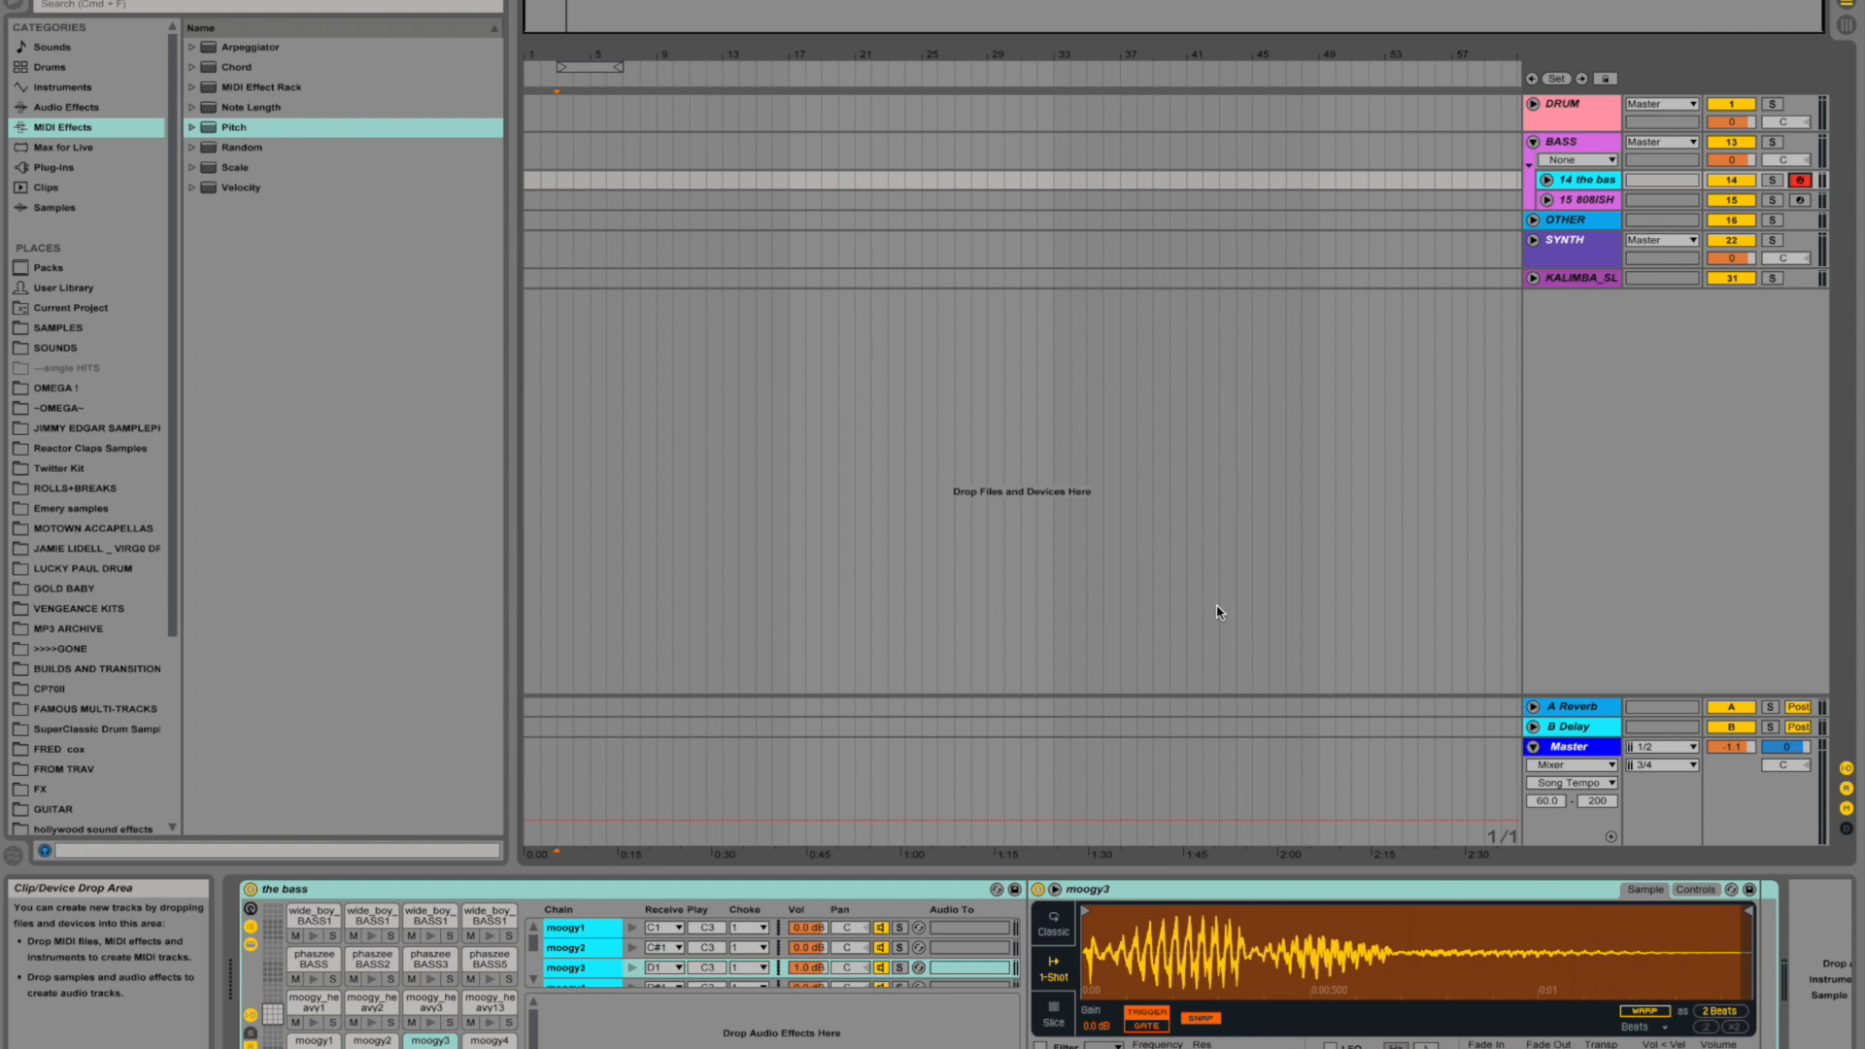
{"action": "key", "text": "j"}
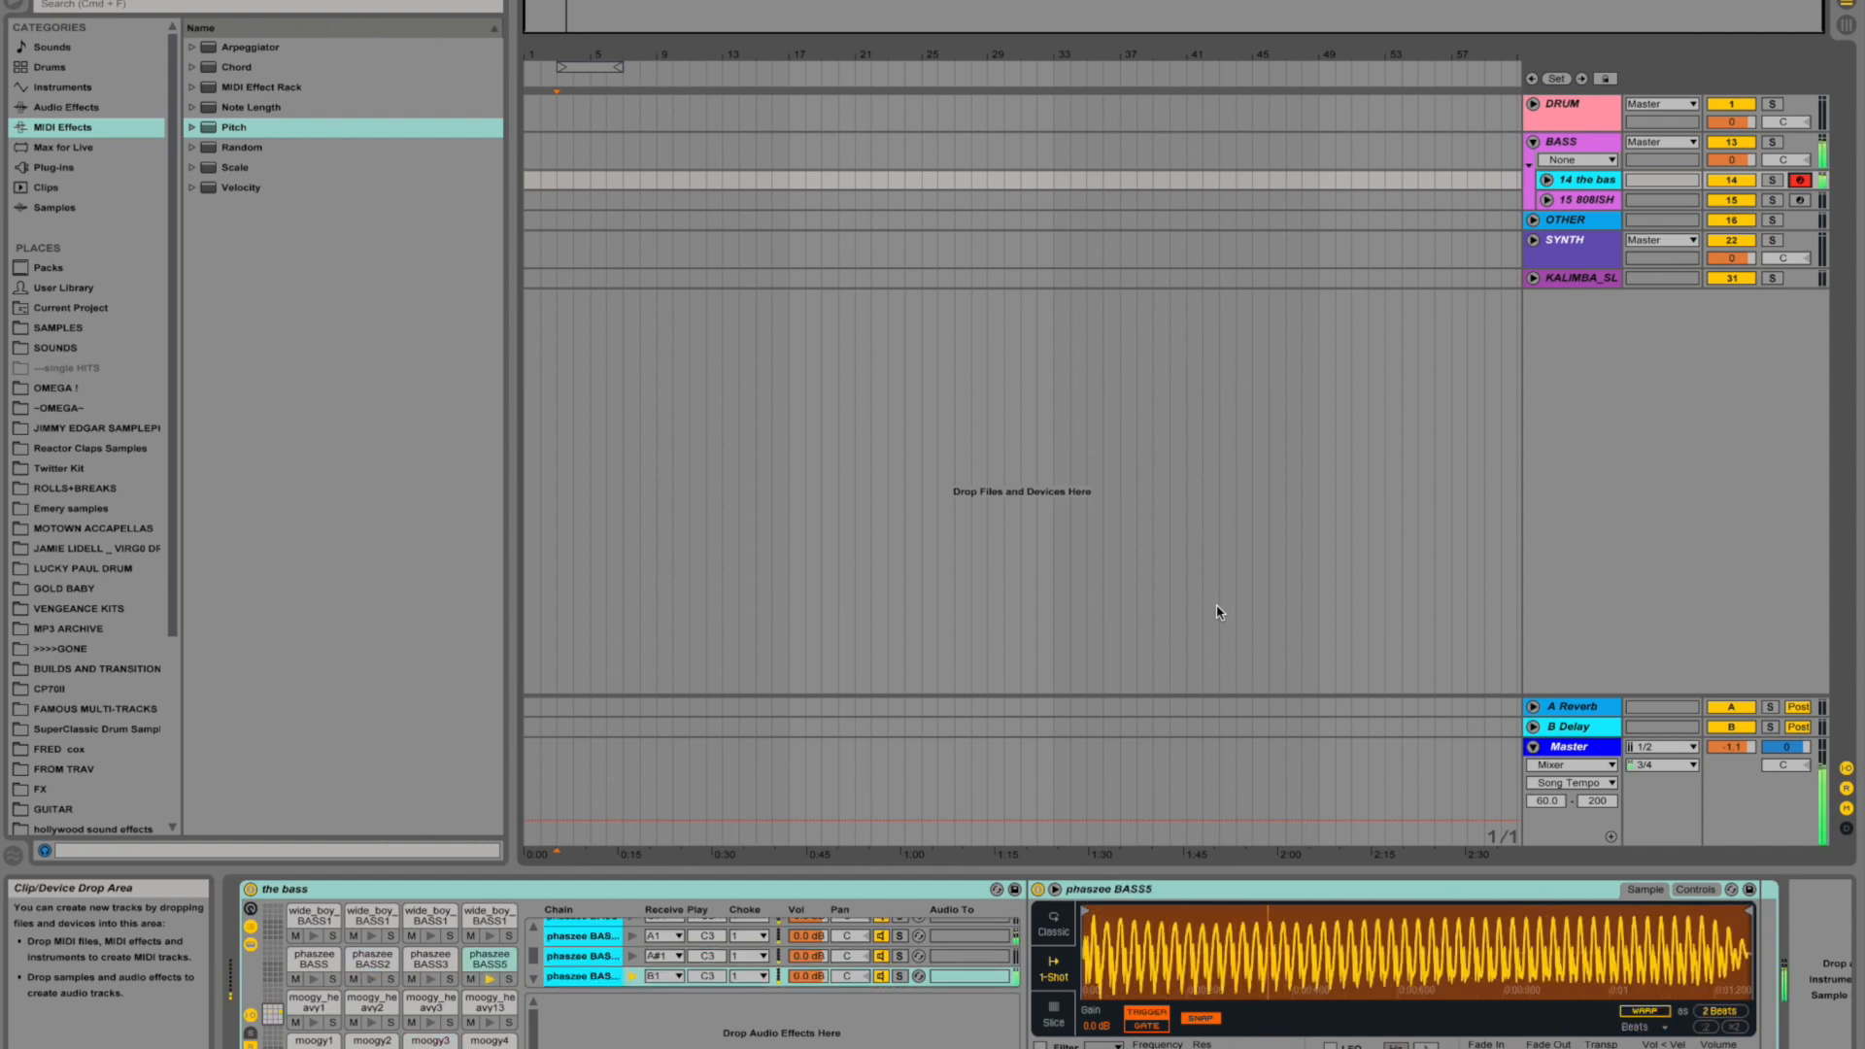
{"action": "key", "text": "h"}
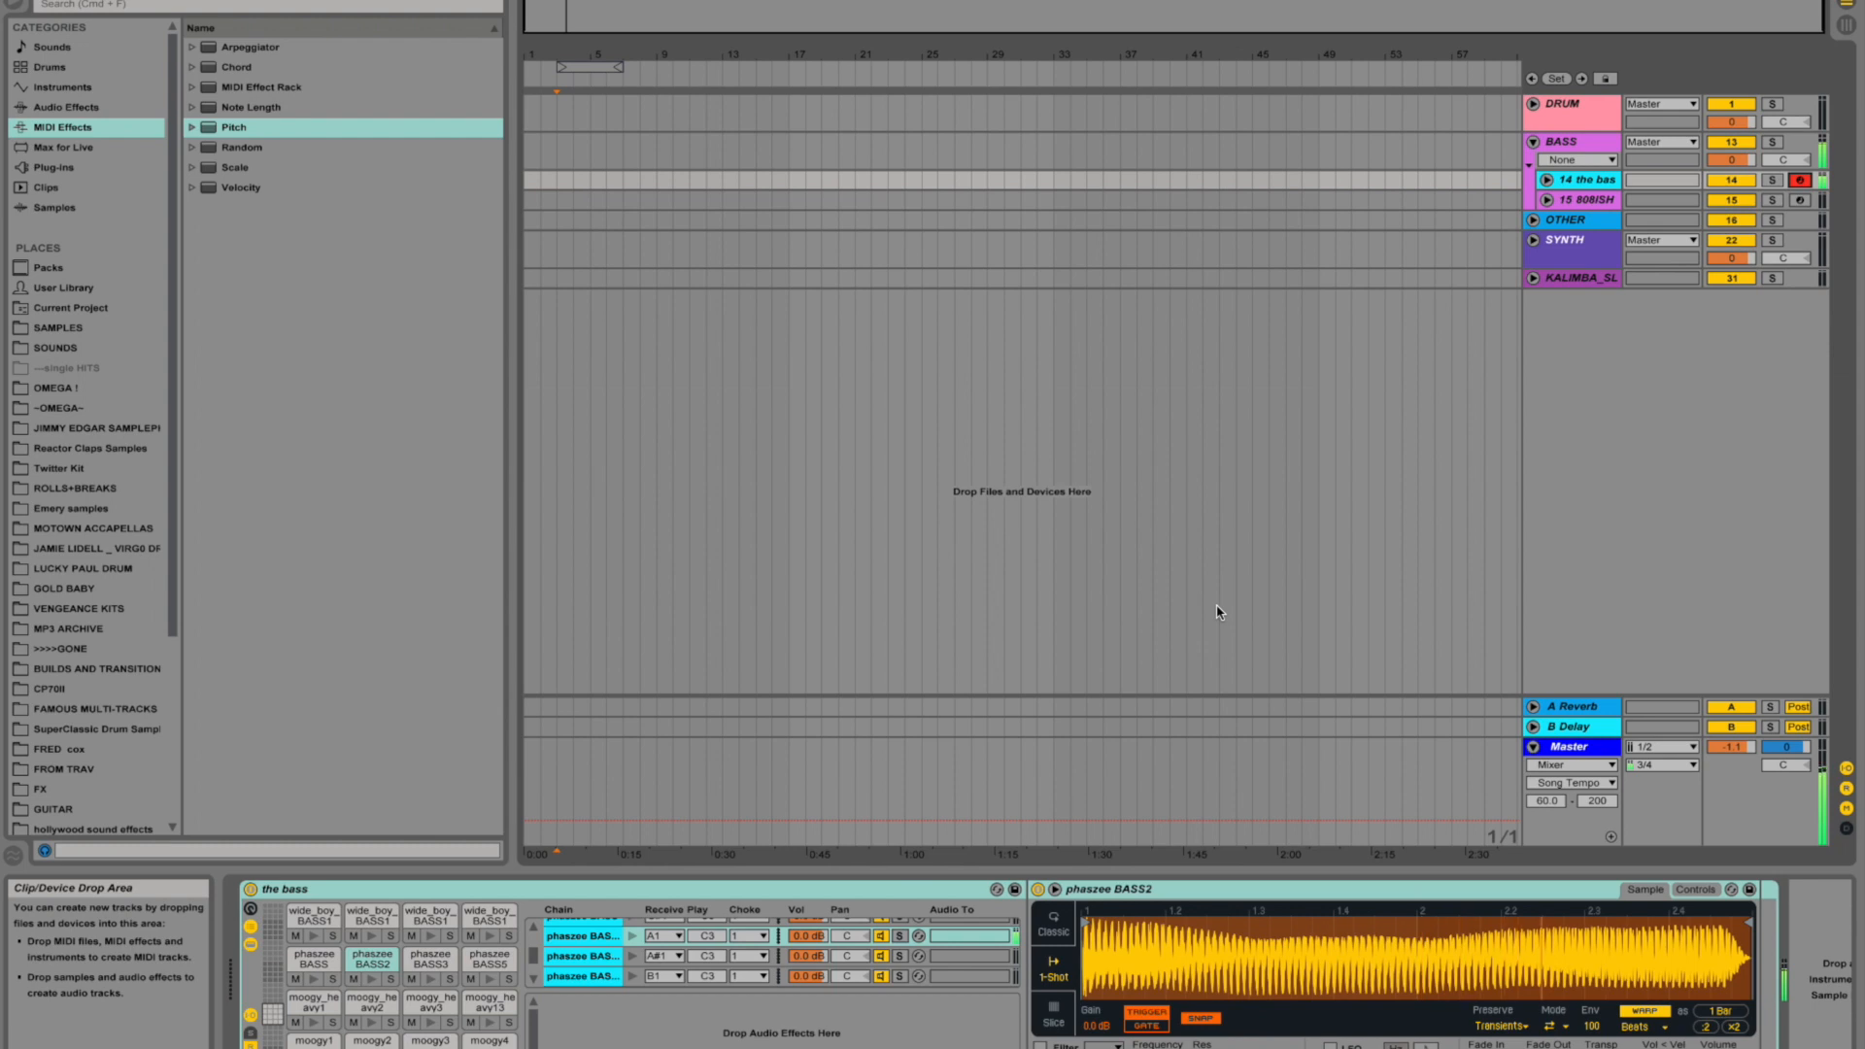
{"action": "key", "text": "a"}
{"action": "key", "text": "s"}
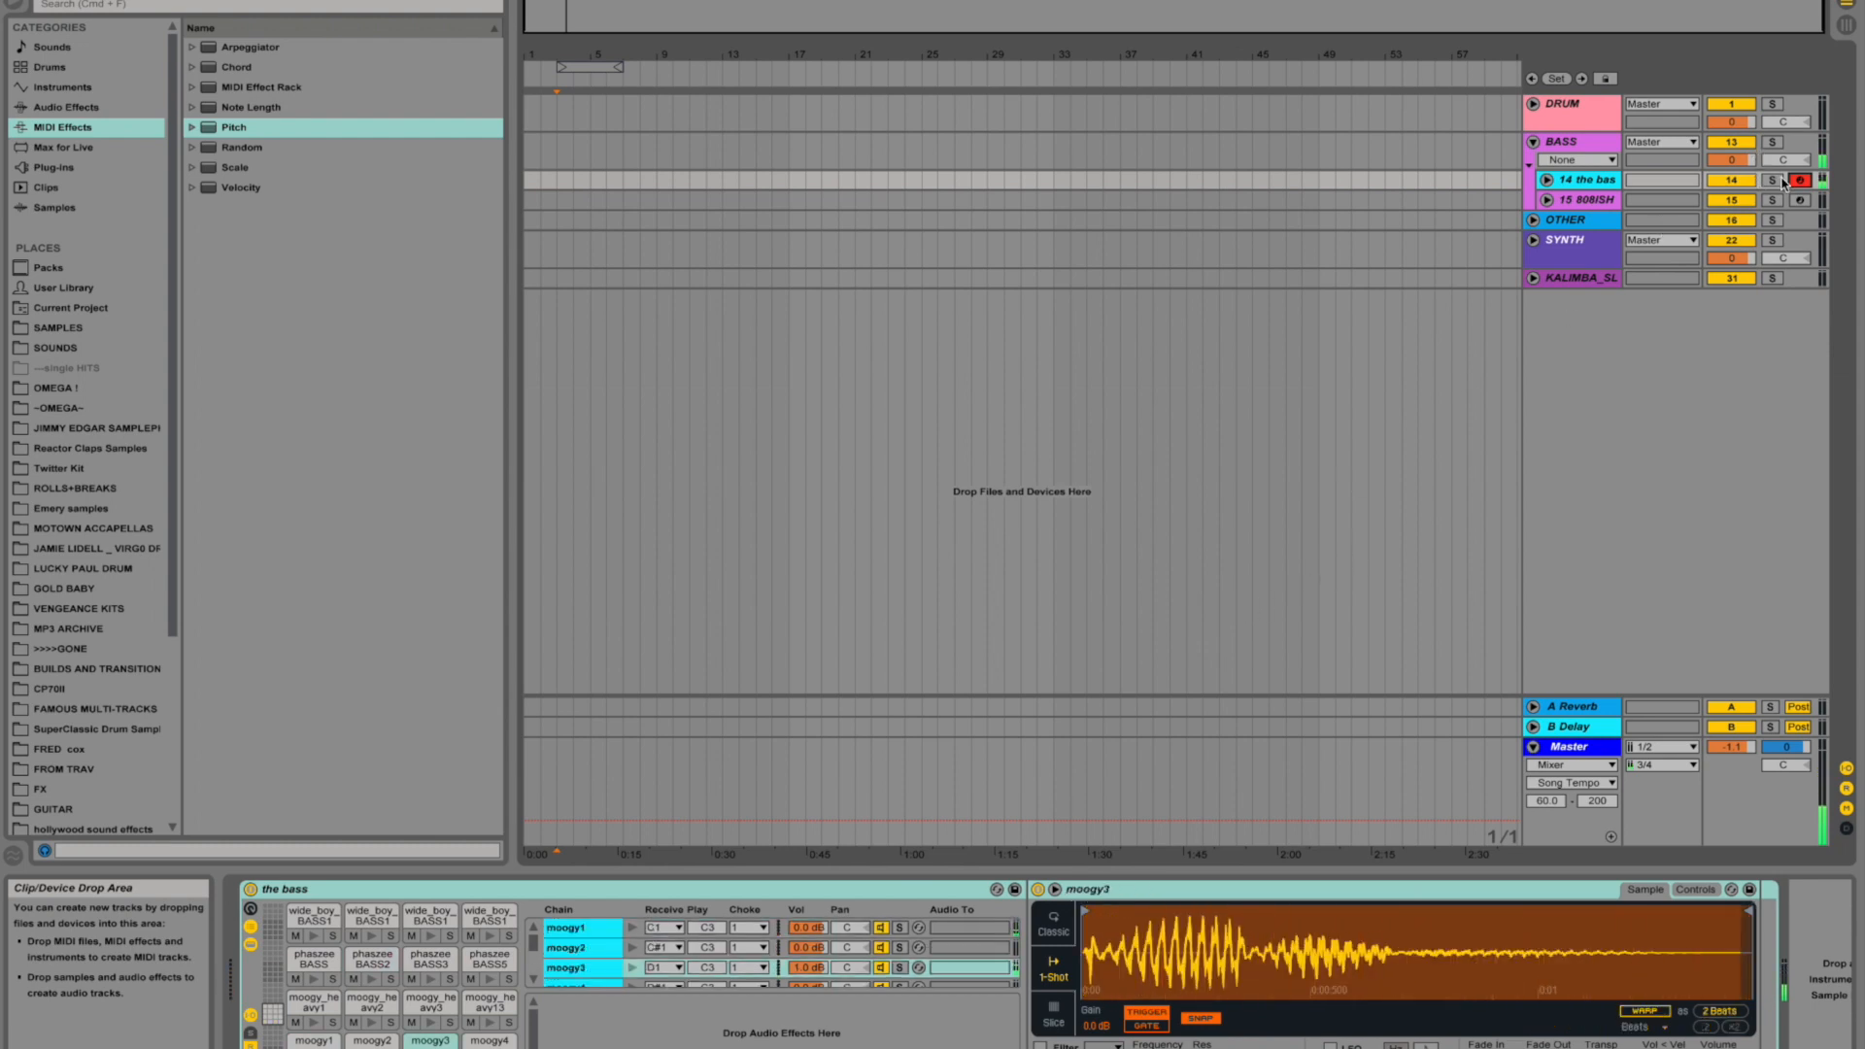
{"action": "left_click", "coordinate": [1800, 202]}
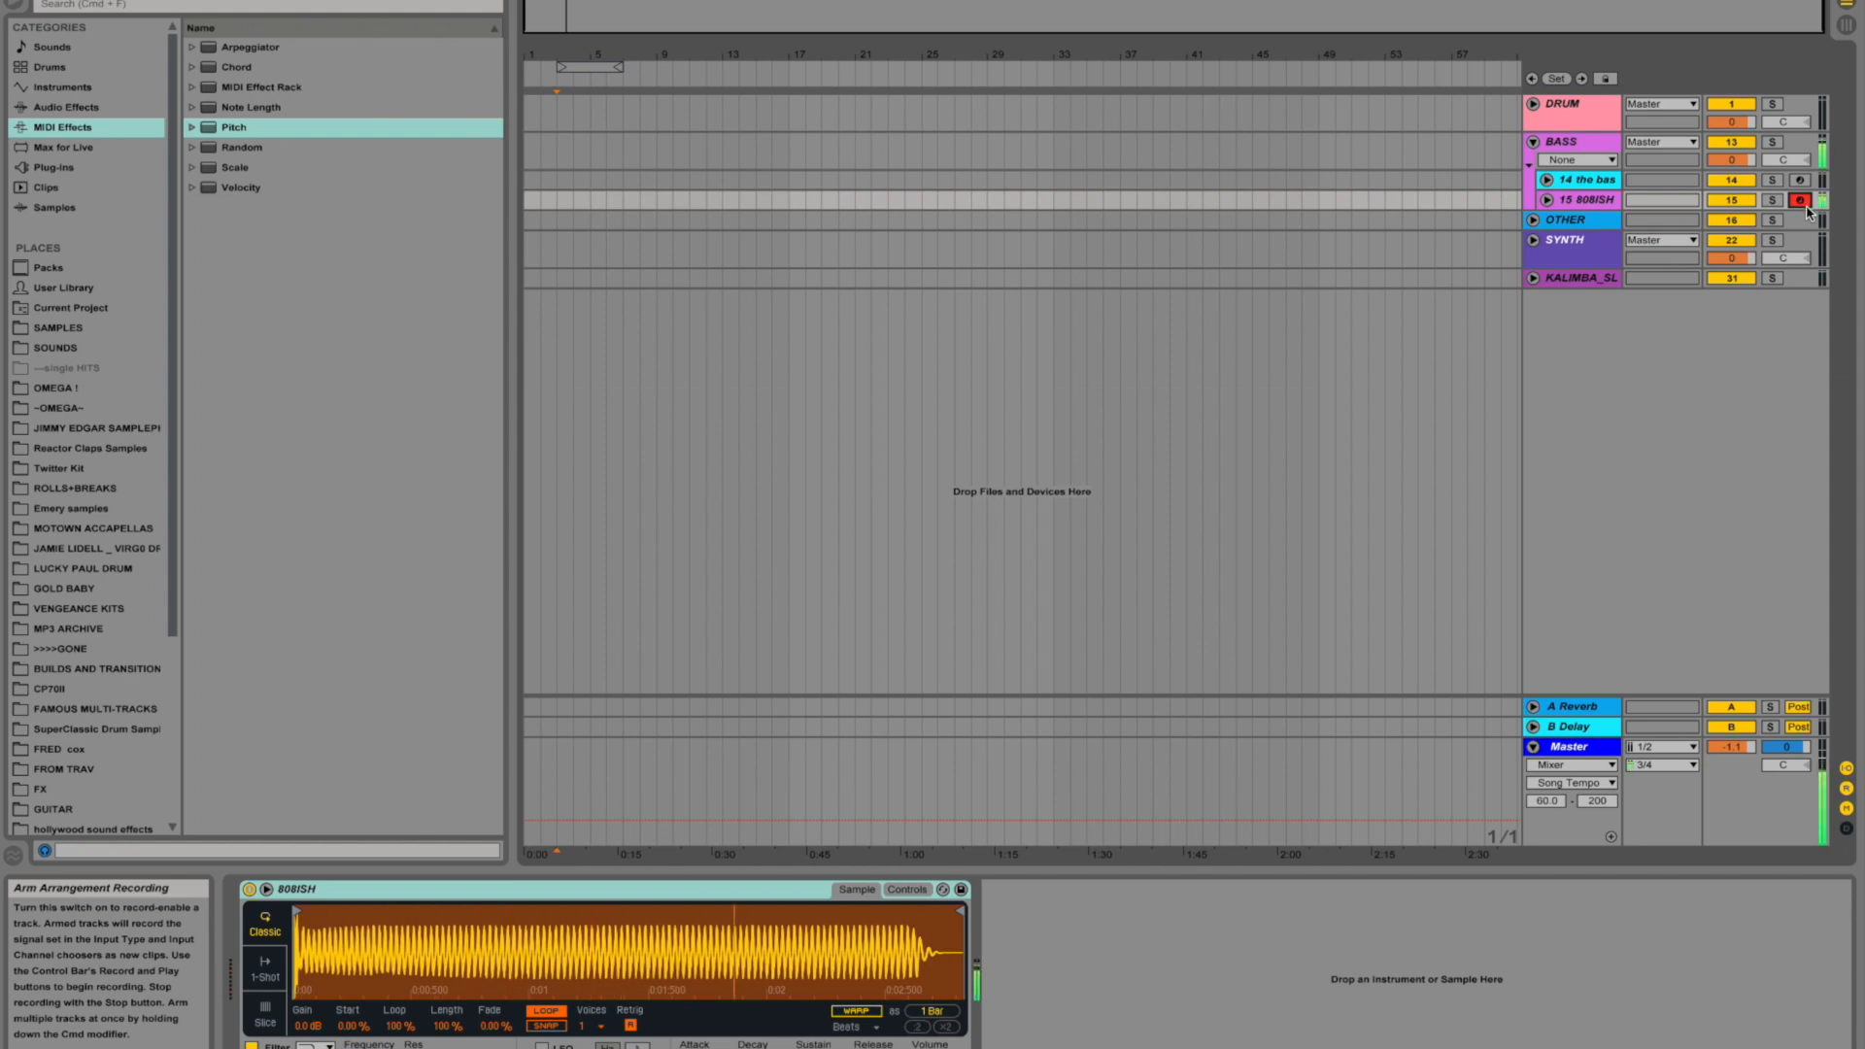
- Expand the OTHER group and arm track 17 tapeE_low, followed by track 18 THAT PIANO ARP
{"action": "left_click", "coordinate": [1533, 219]}
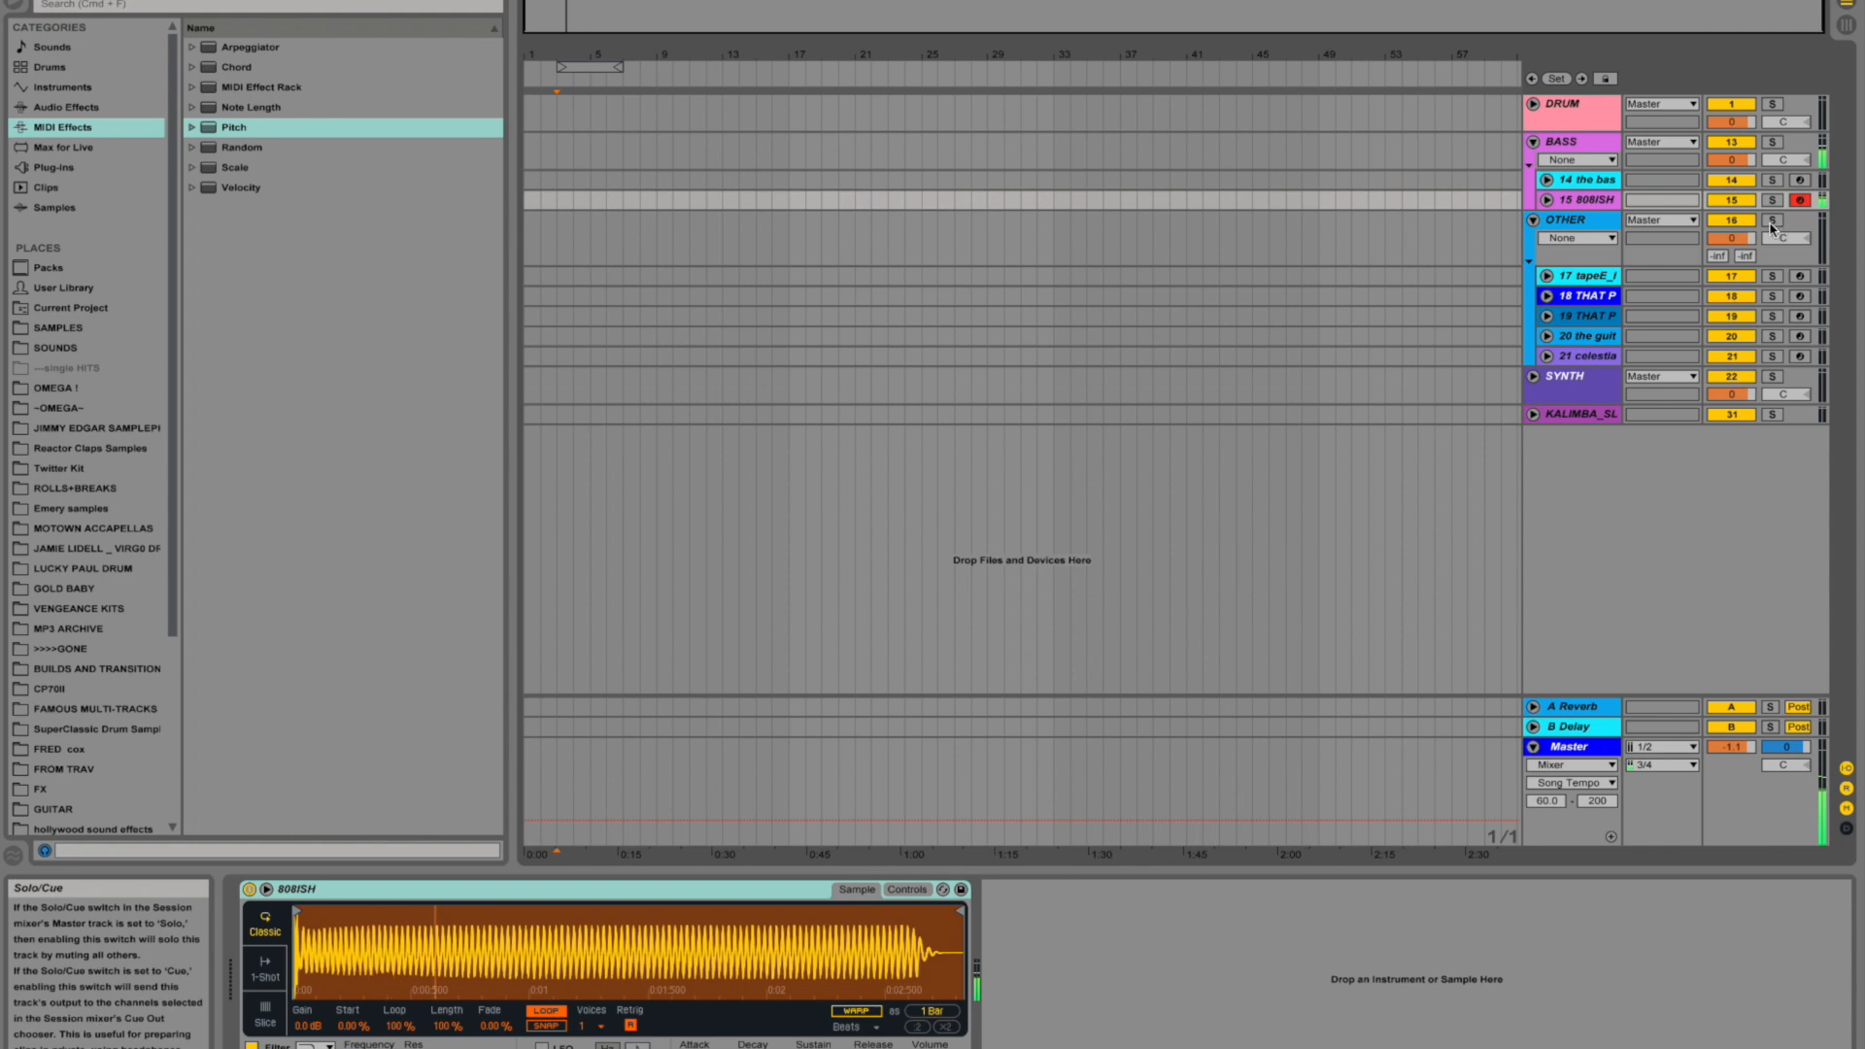
{"action": "left_click", "coordinate": [1585, 276]}
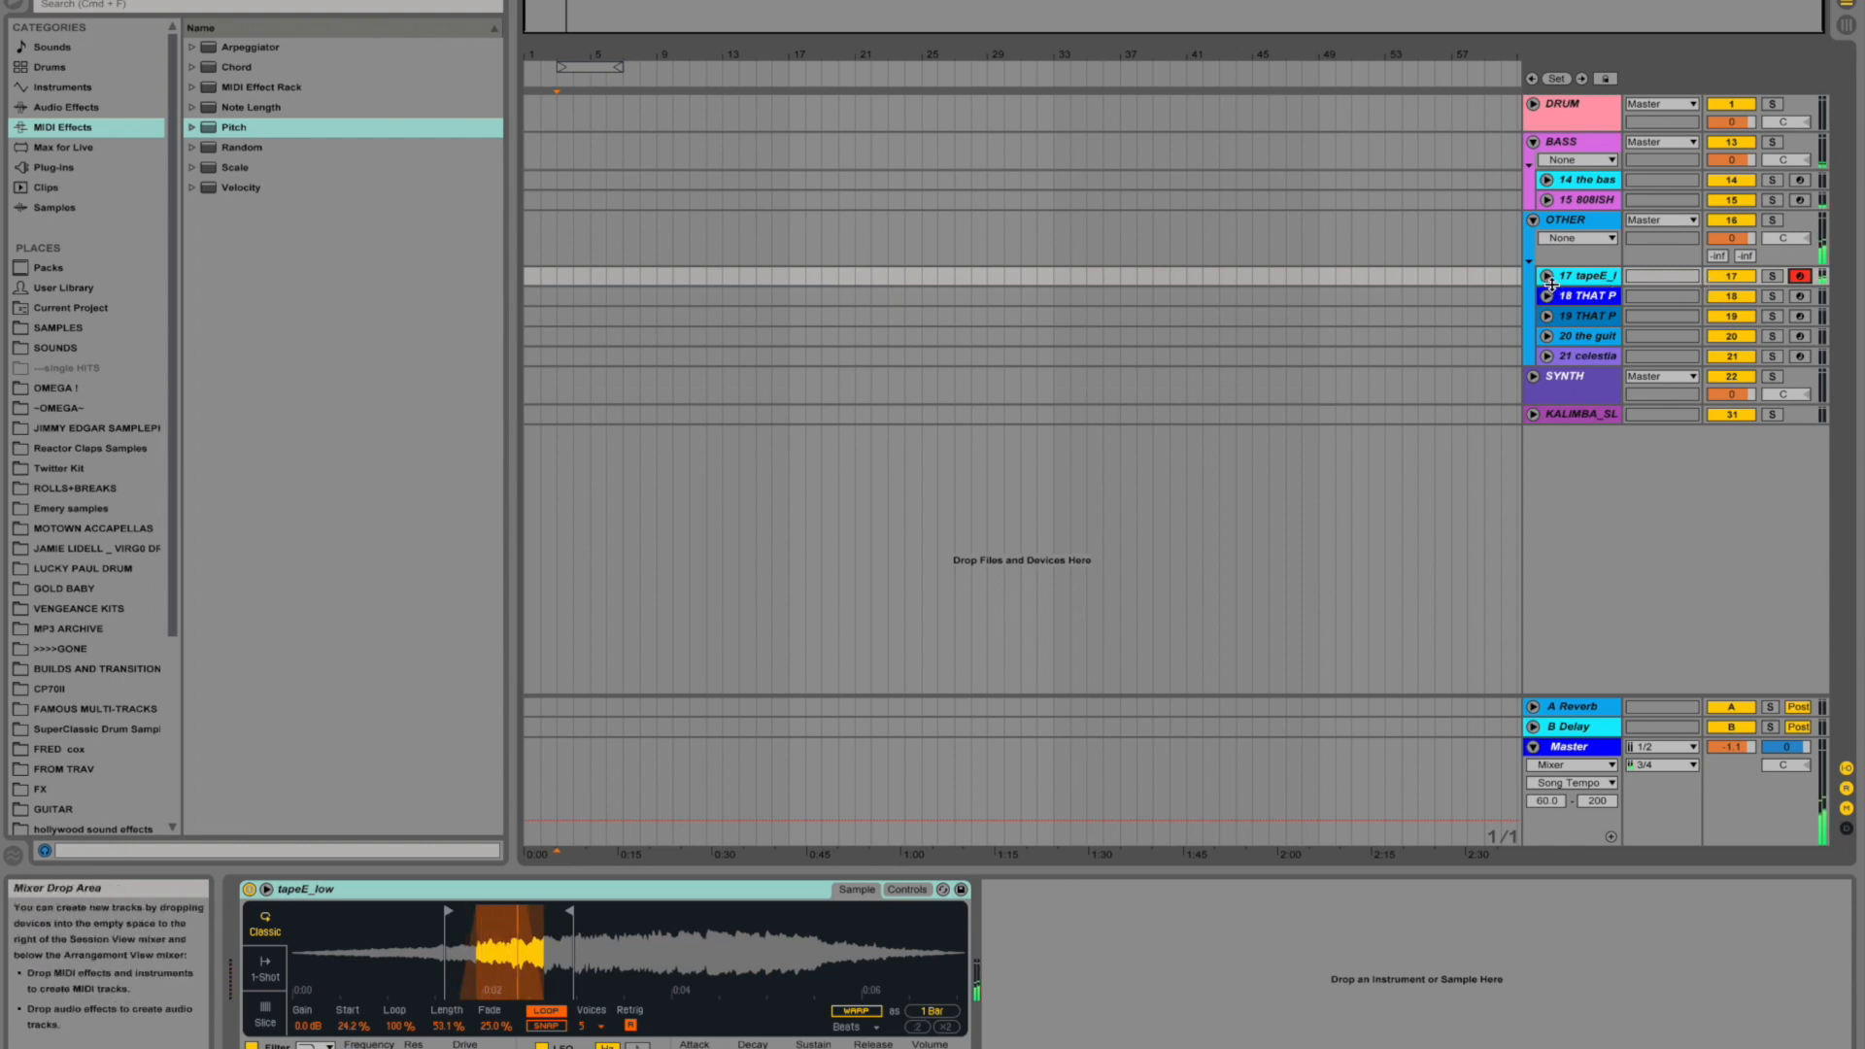
{"action": "left_click", "coordinate": [1800, 297]}
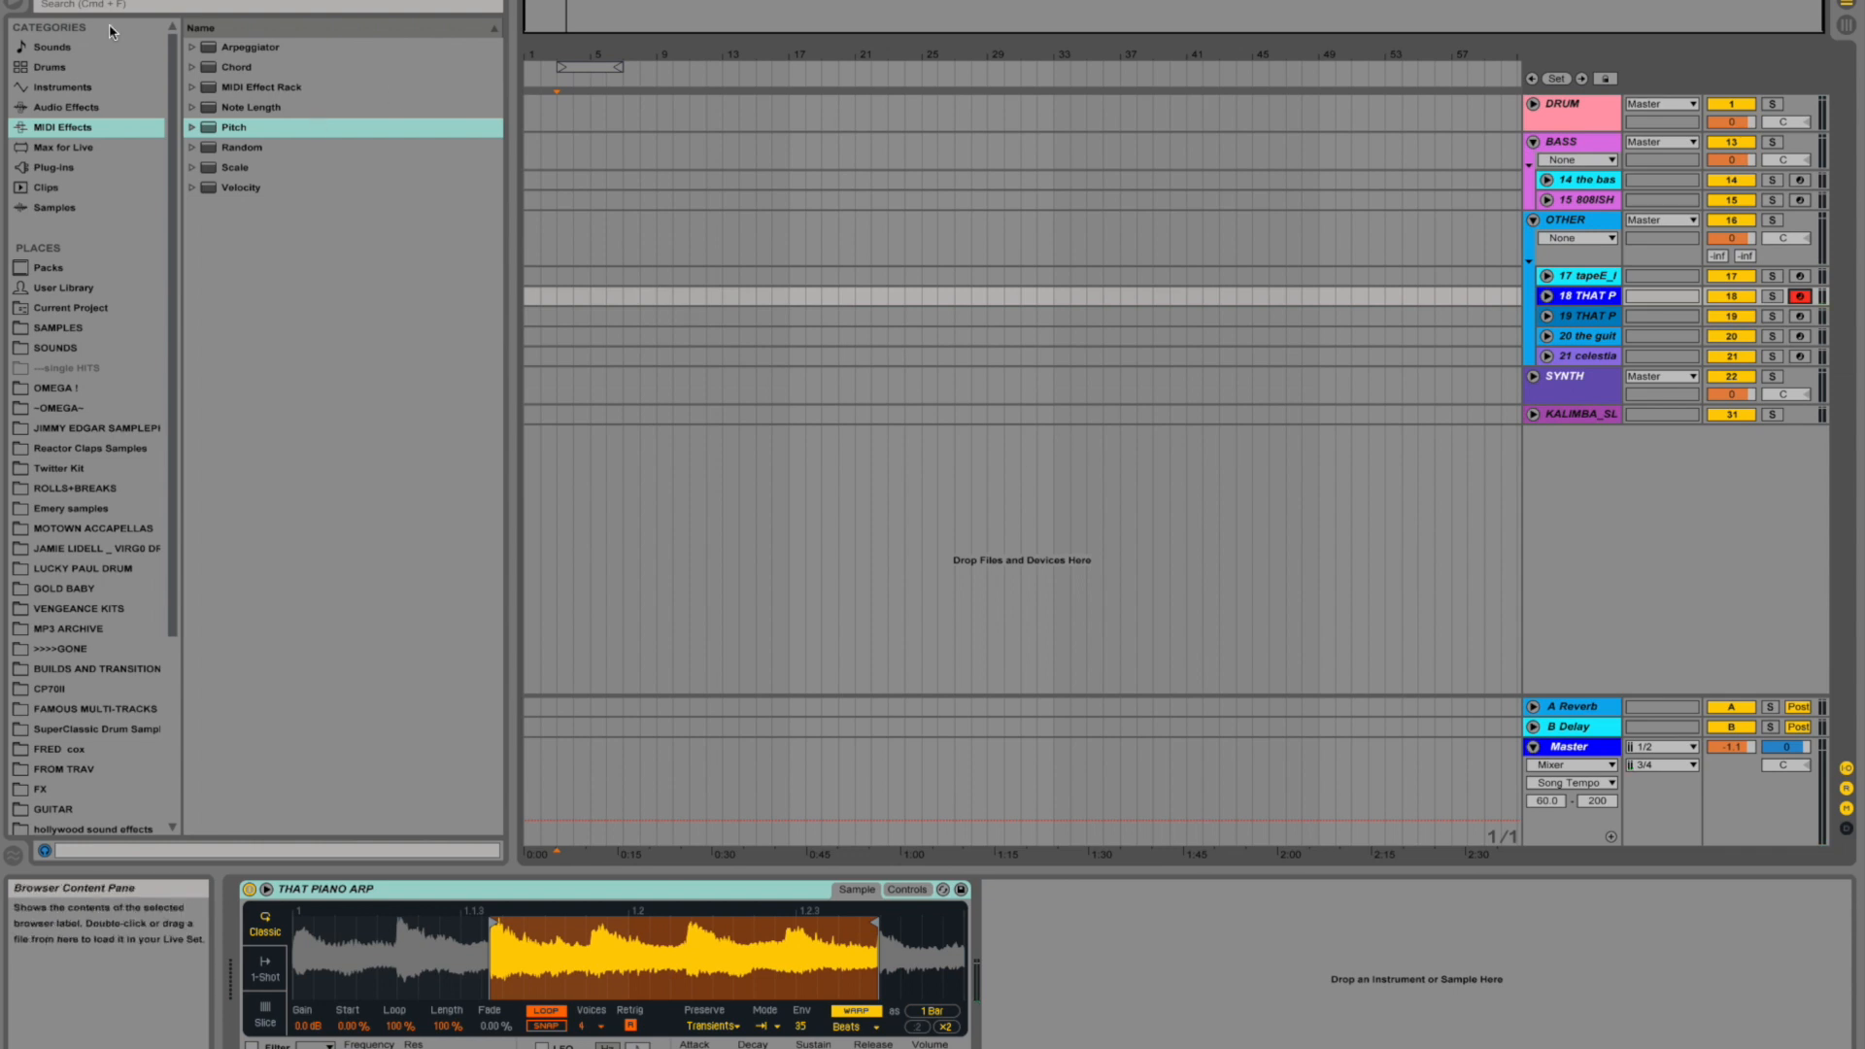
- Raise the song tempo slightly and, on THAT PIANO ARP, set the transient envelope to 17 with the filter on
{"action": "mouse_move", "coordinate": [73, 4]}
{"action": "left_mouse_down"}
{"action": "mouse_move", "coordinate": [73, 39]}
{"action": "mouse_move", "coordinate": [73, 17]}
{"action": "left_mouse_up"}
{"action": "left_click_drag", "start_coordinate": [798, 1036], "coordinate": [798, 894]}
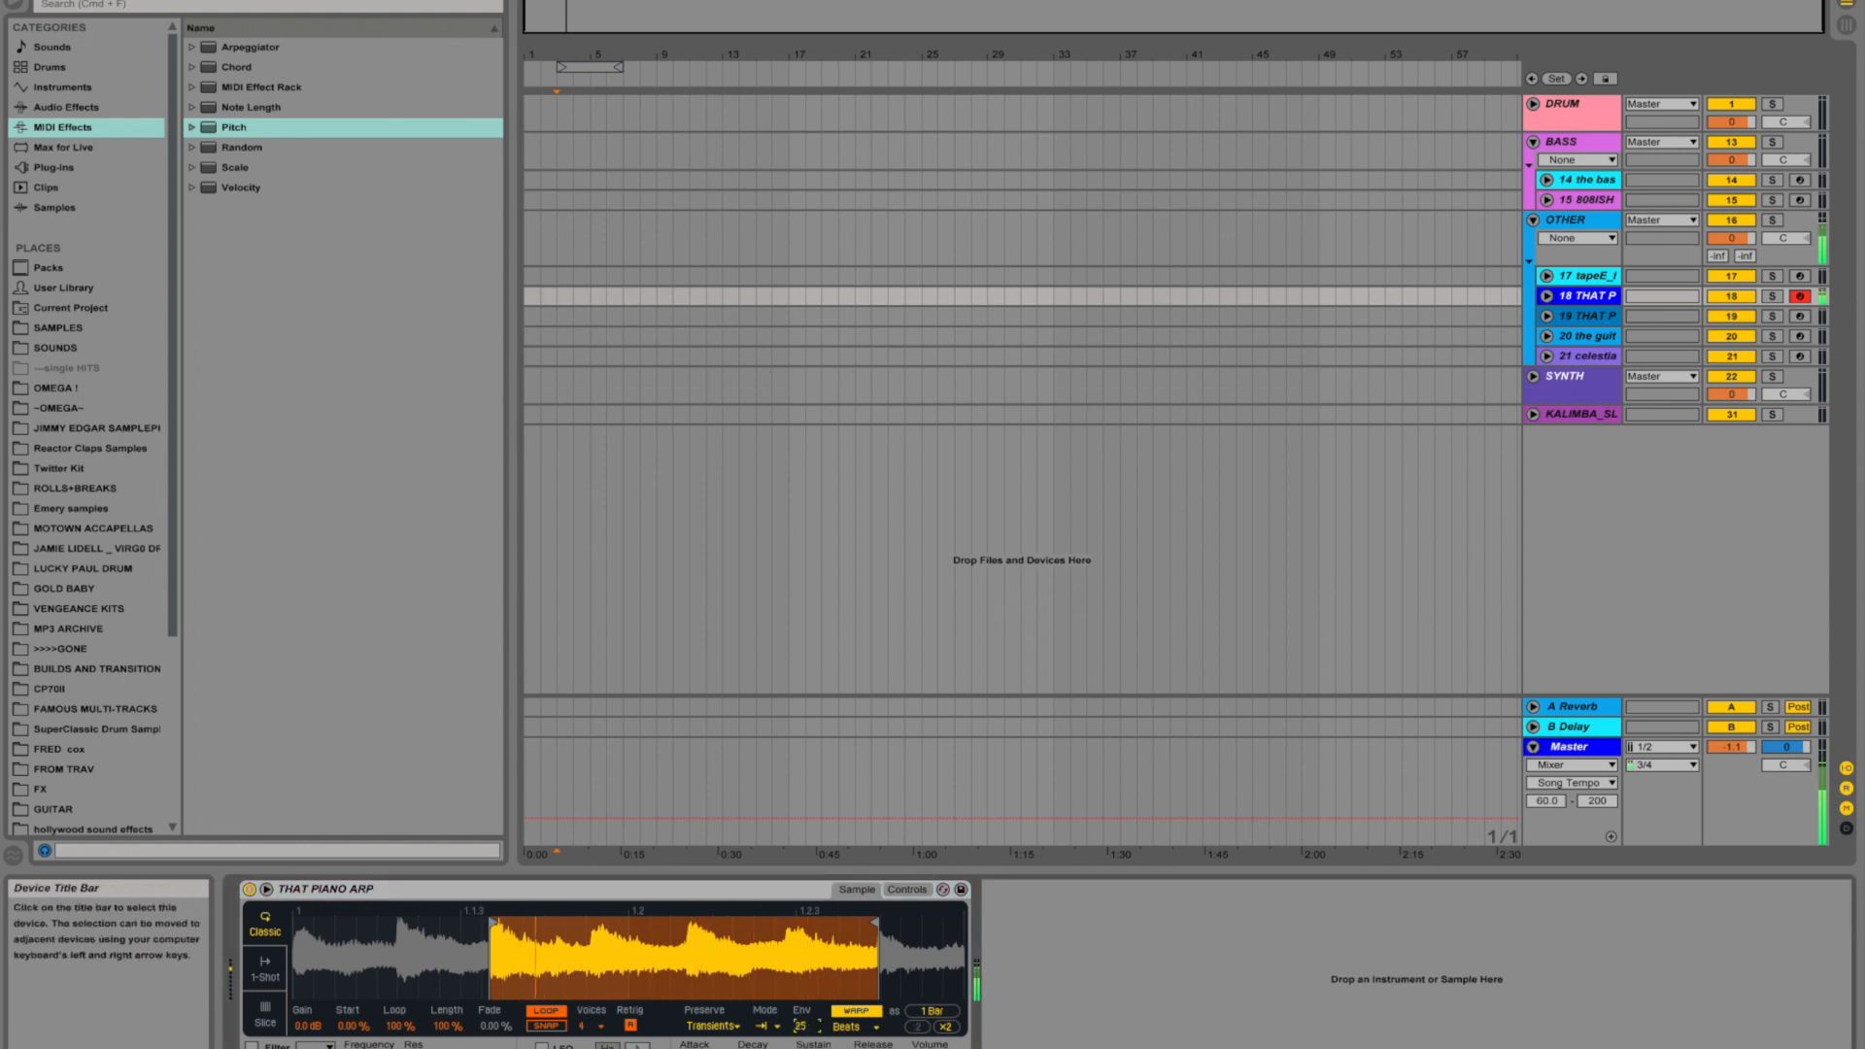
{"action": "left_click_drag", "start_coordinate": [798, 893], "coordinate": [799, 870]}
{"action": "left_click", "coordinate": [251, 1046]}
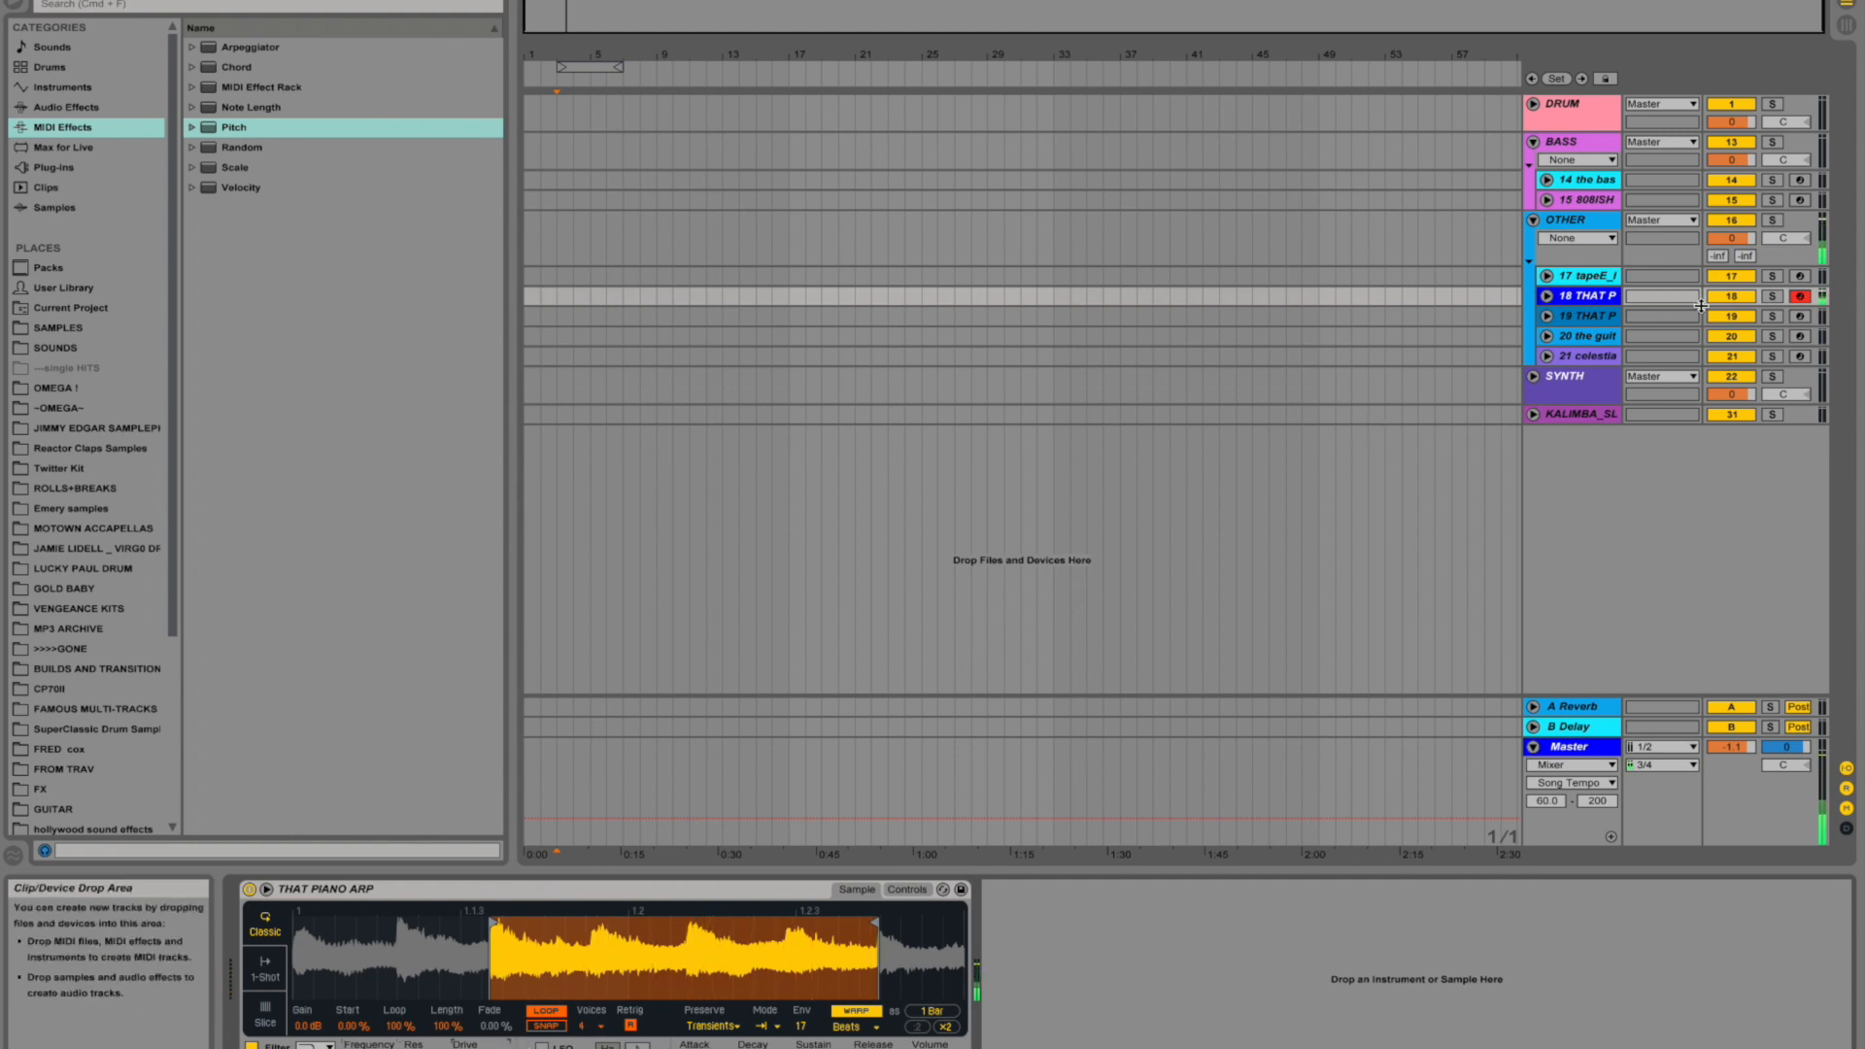
- Audition track 19 and the guitars rack on track 20 by arming each in turn, and fold the OTHER group
{"action": "left_click", "coordinate": [1800, 316]}
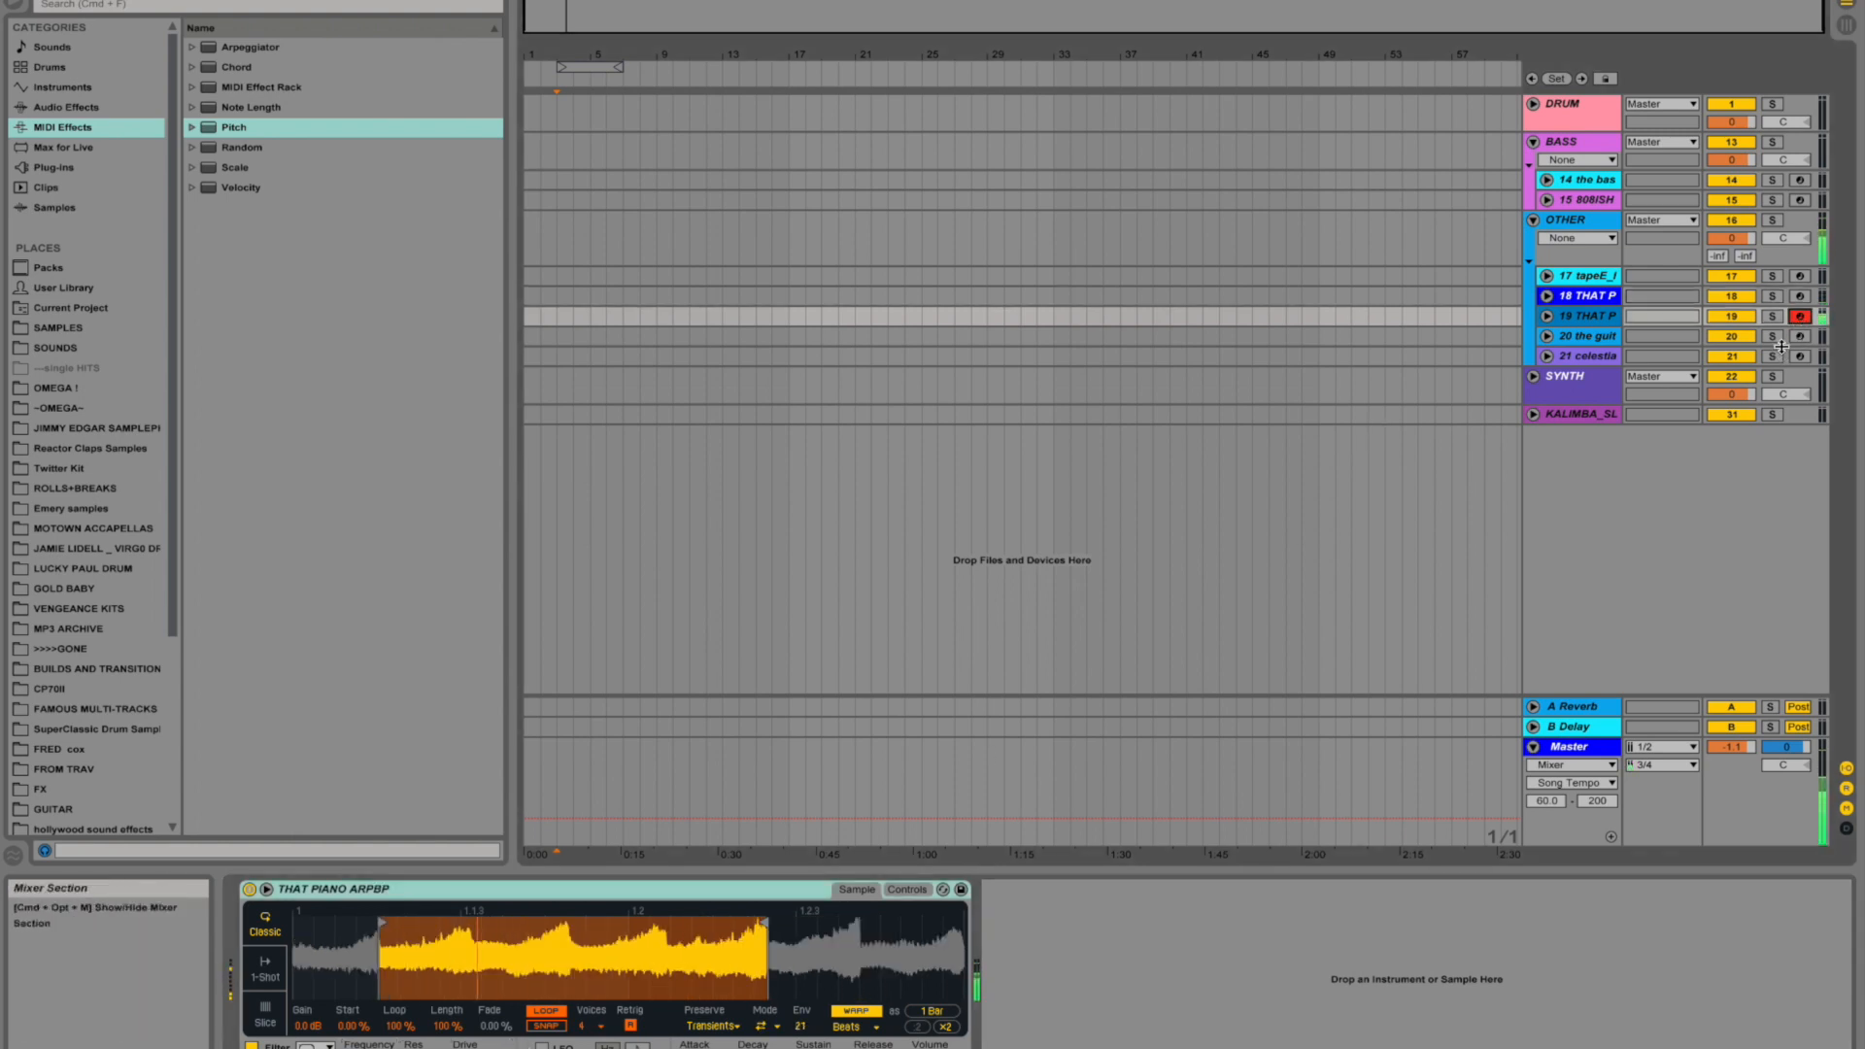
{"action": "left_click", "coordinate": [1800, 336]}
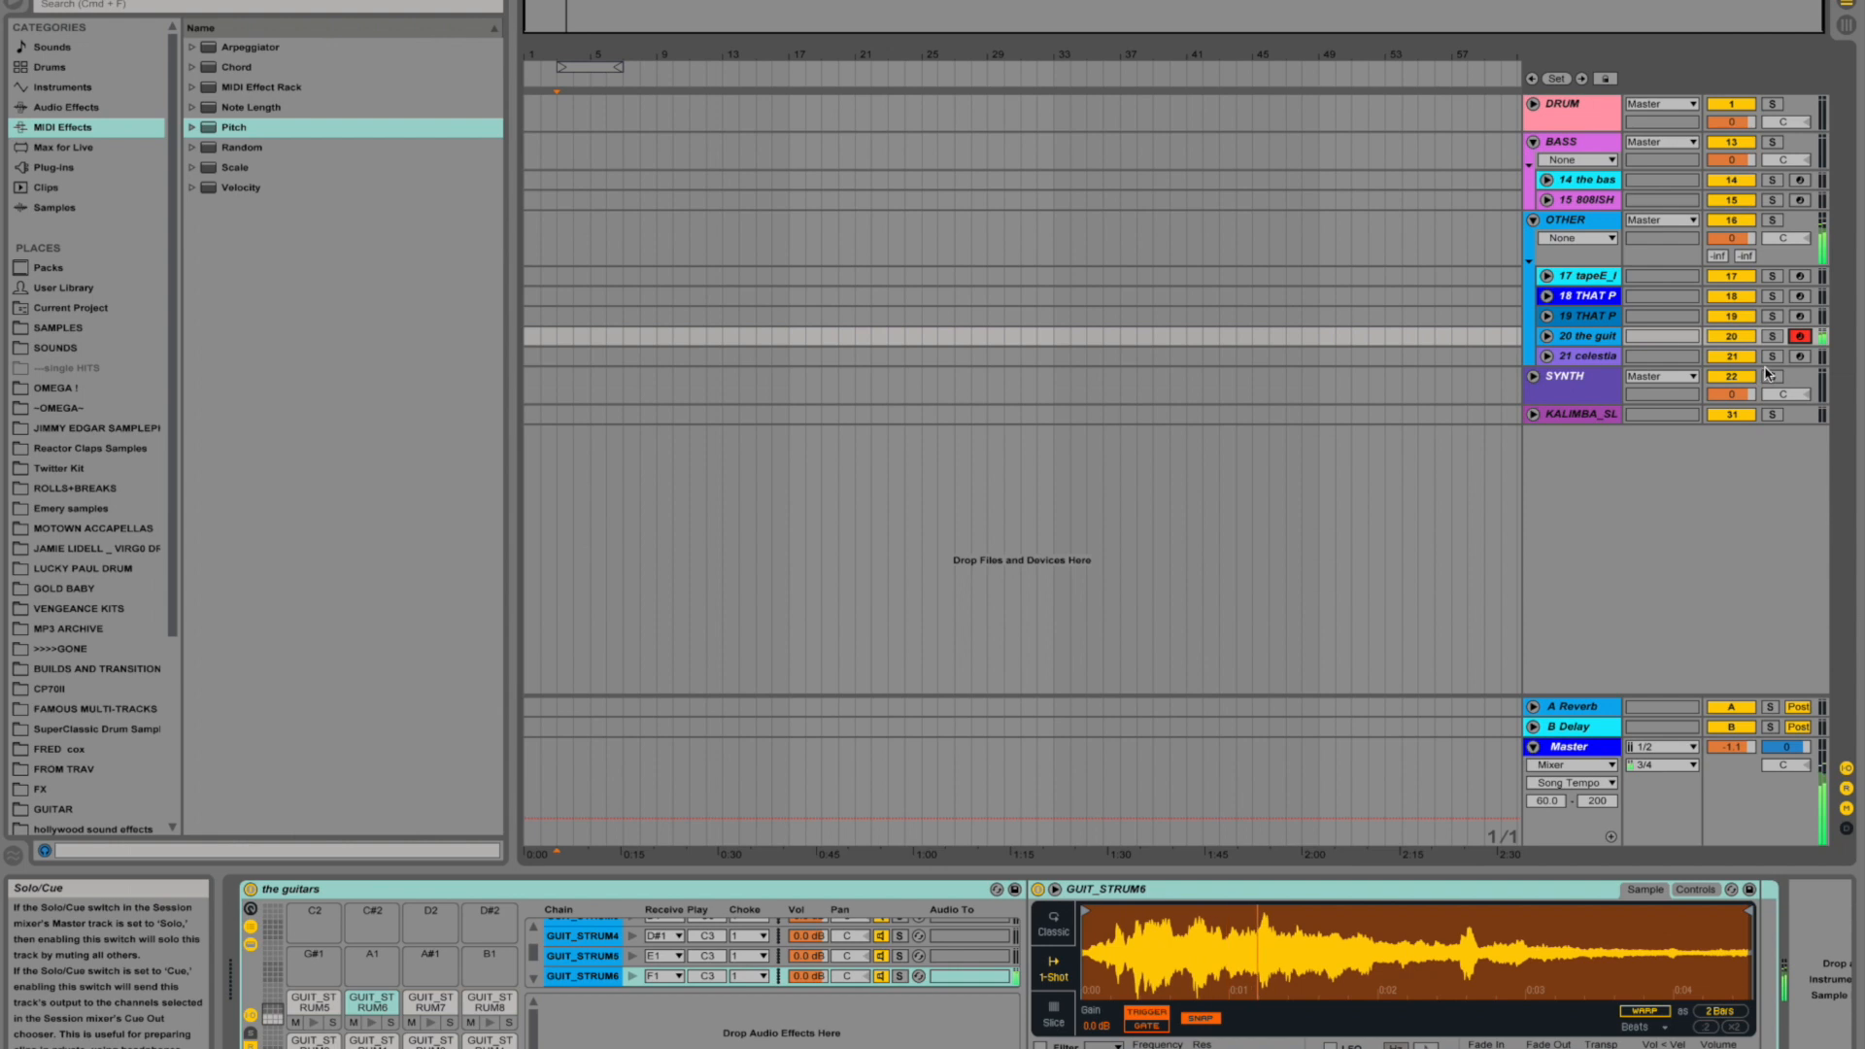
{"action": "left_click", "coordinate": [1534, 220]}
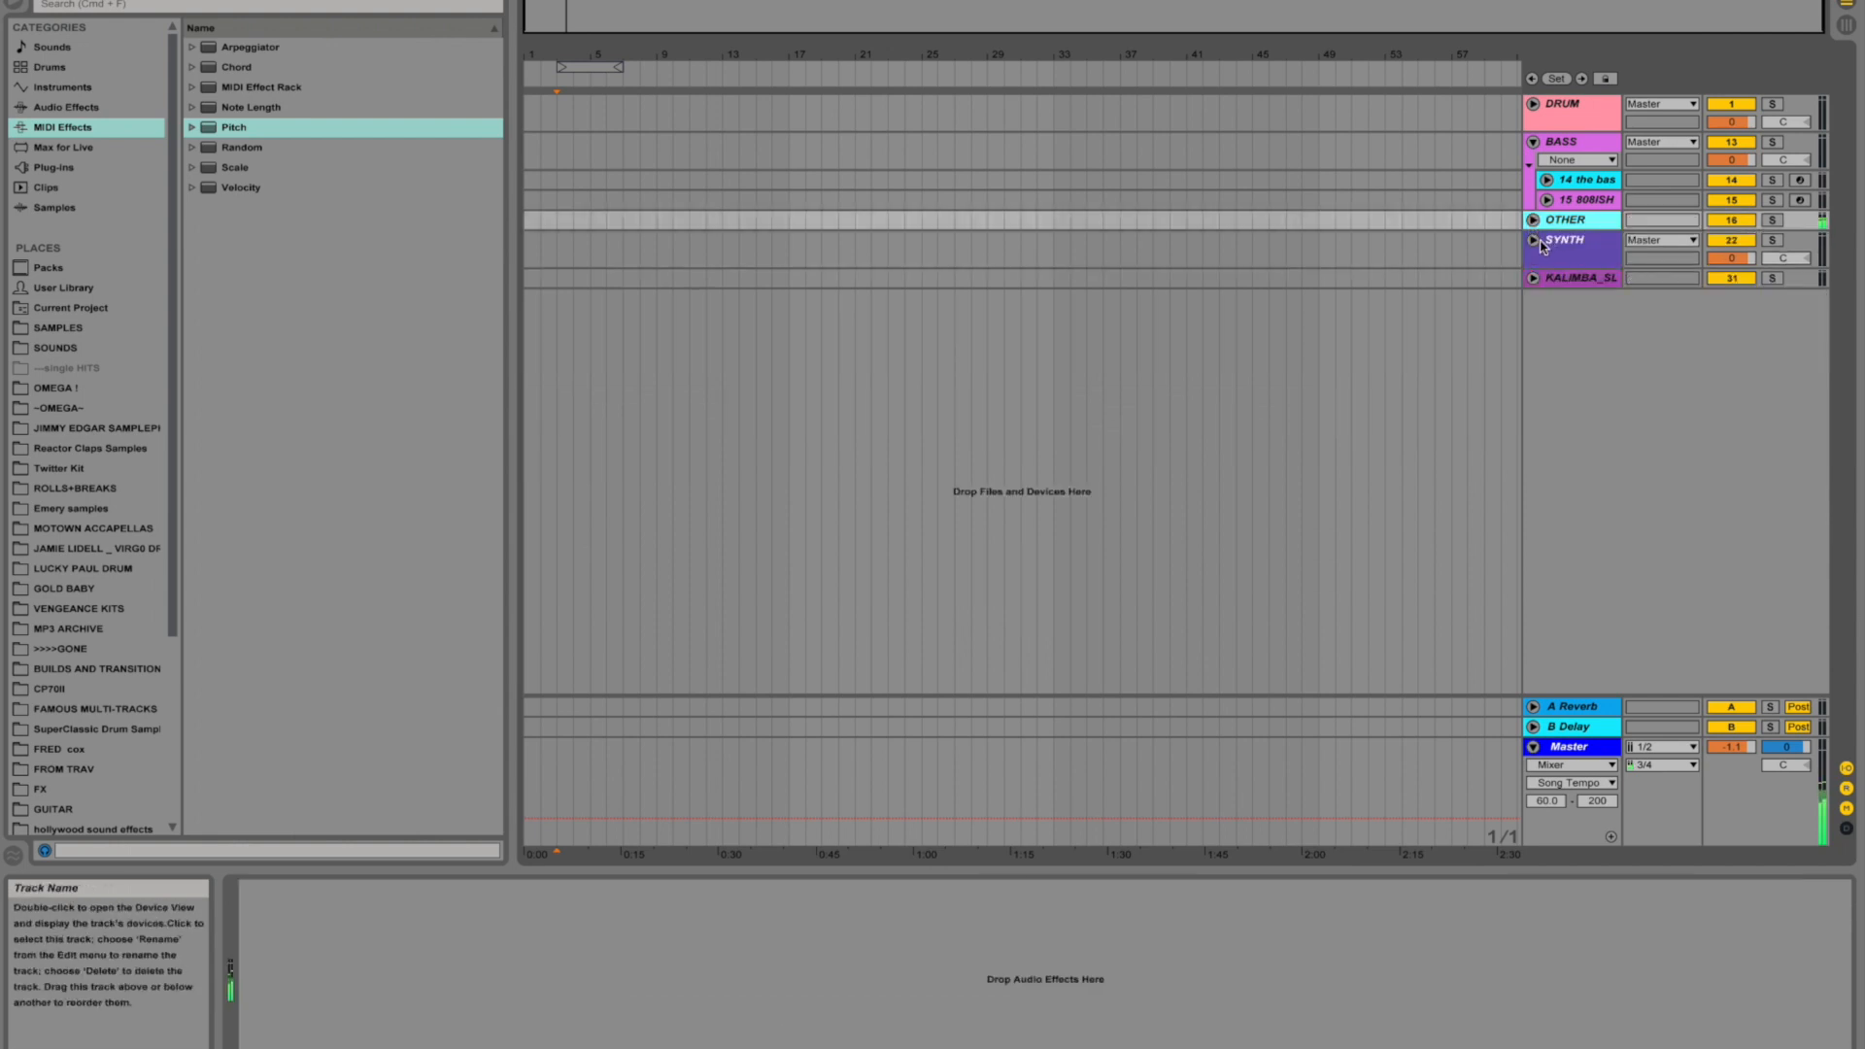
- Expand the SYNTH group and audition track 23 lush2 and track 30 upstairs, arming each in turn
{"action": "left_click", "coordinate": [1534, 240]}
{"action": "left_click", "coordinate": [1800, 296]}
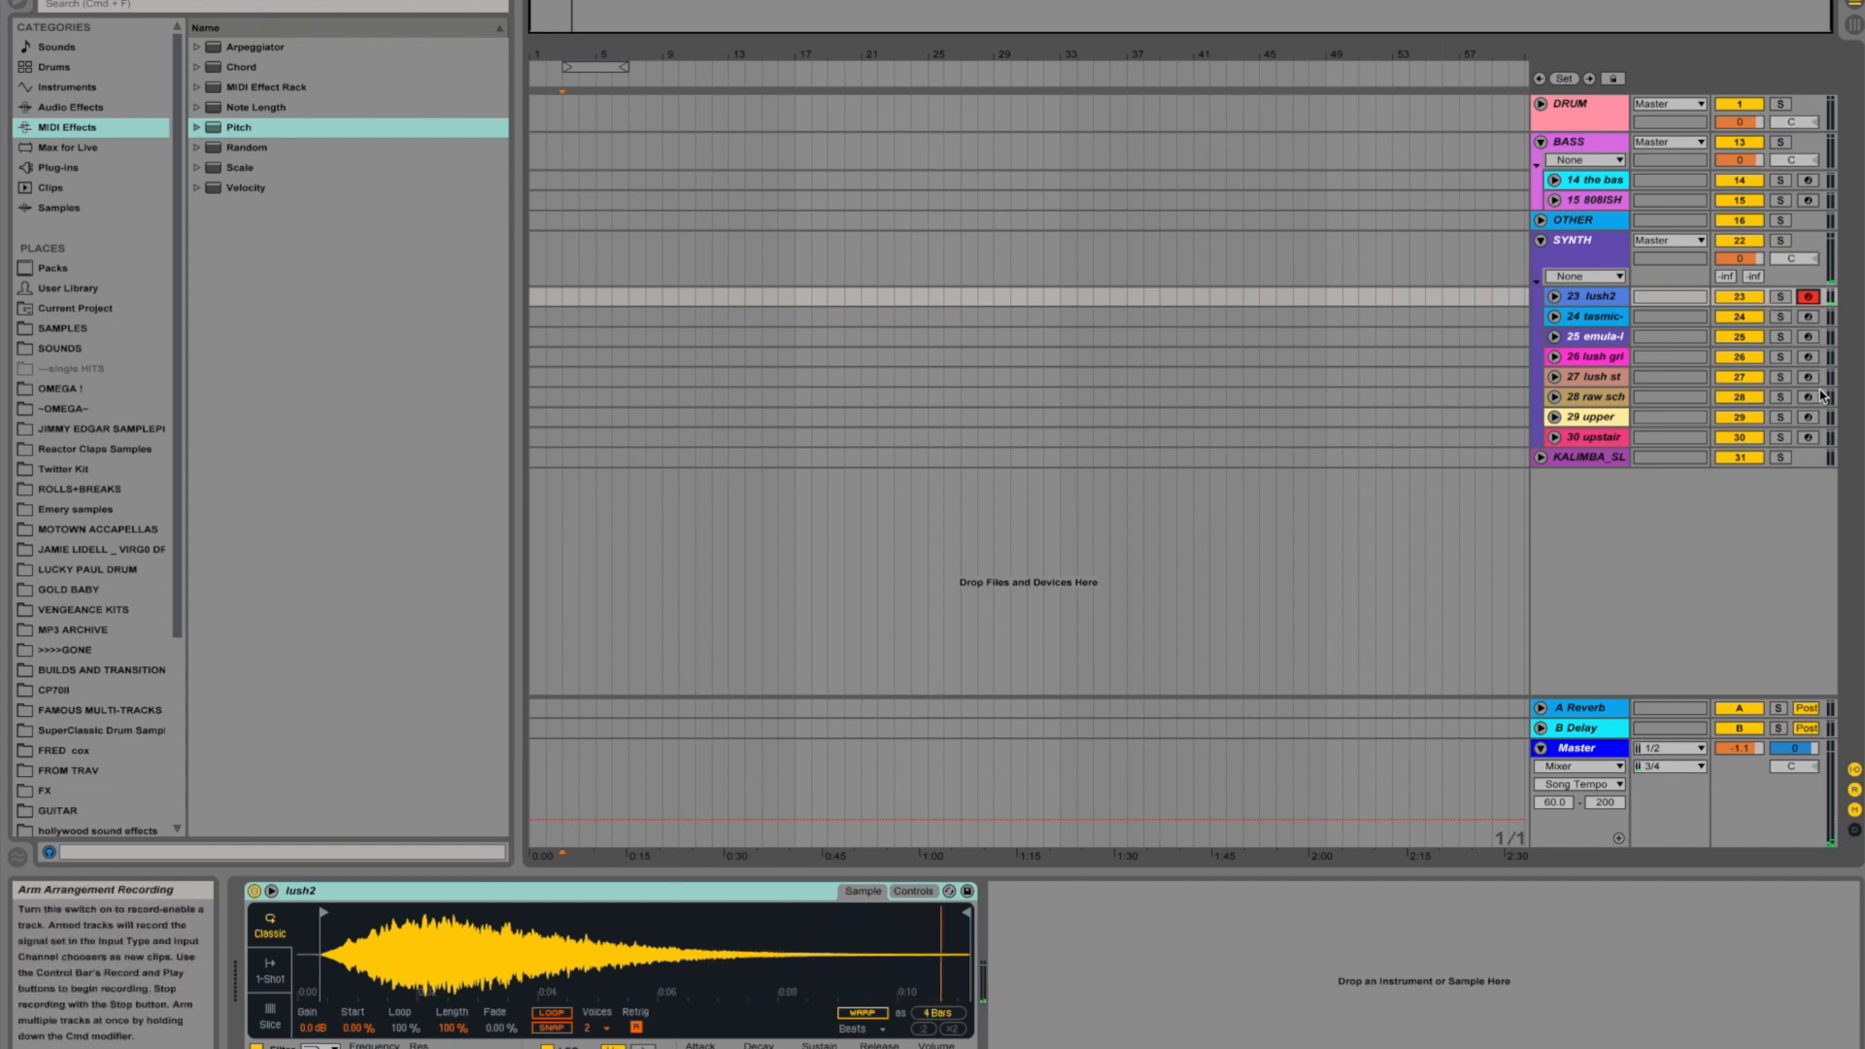
{"action": "left_click", "coordinate": [1809, 438]}
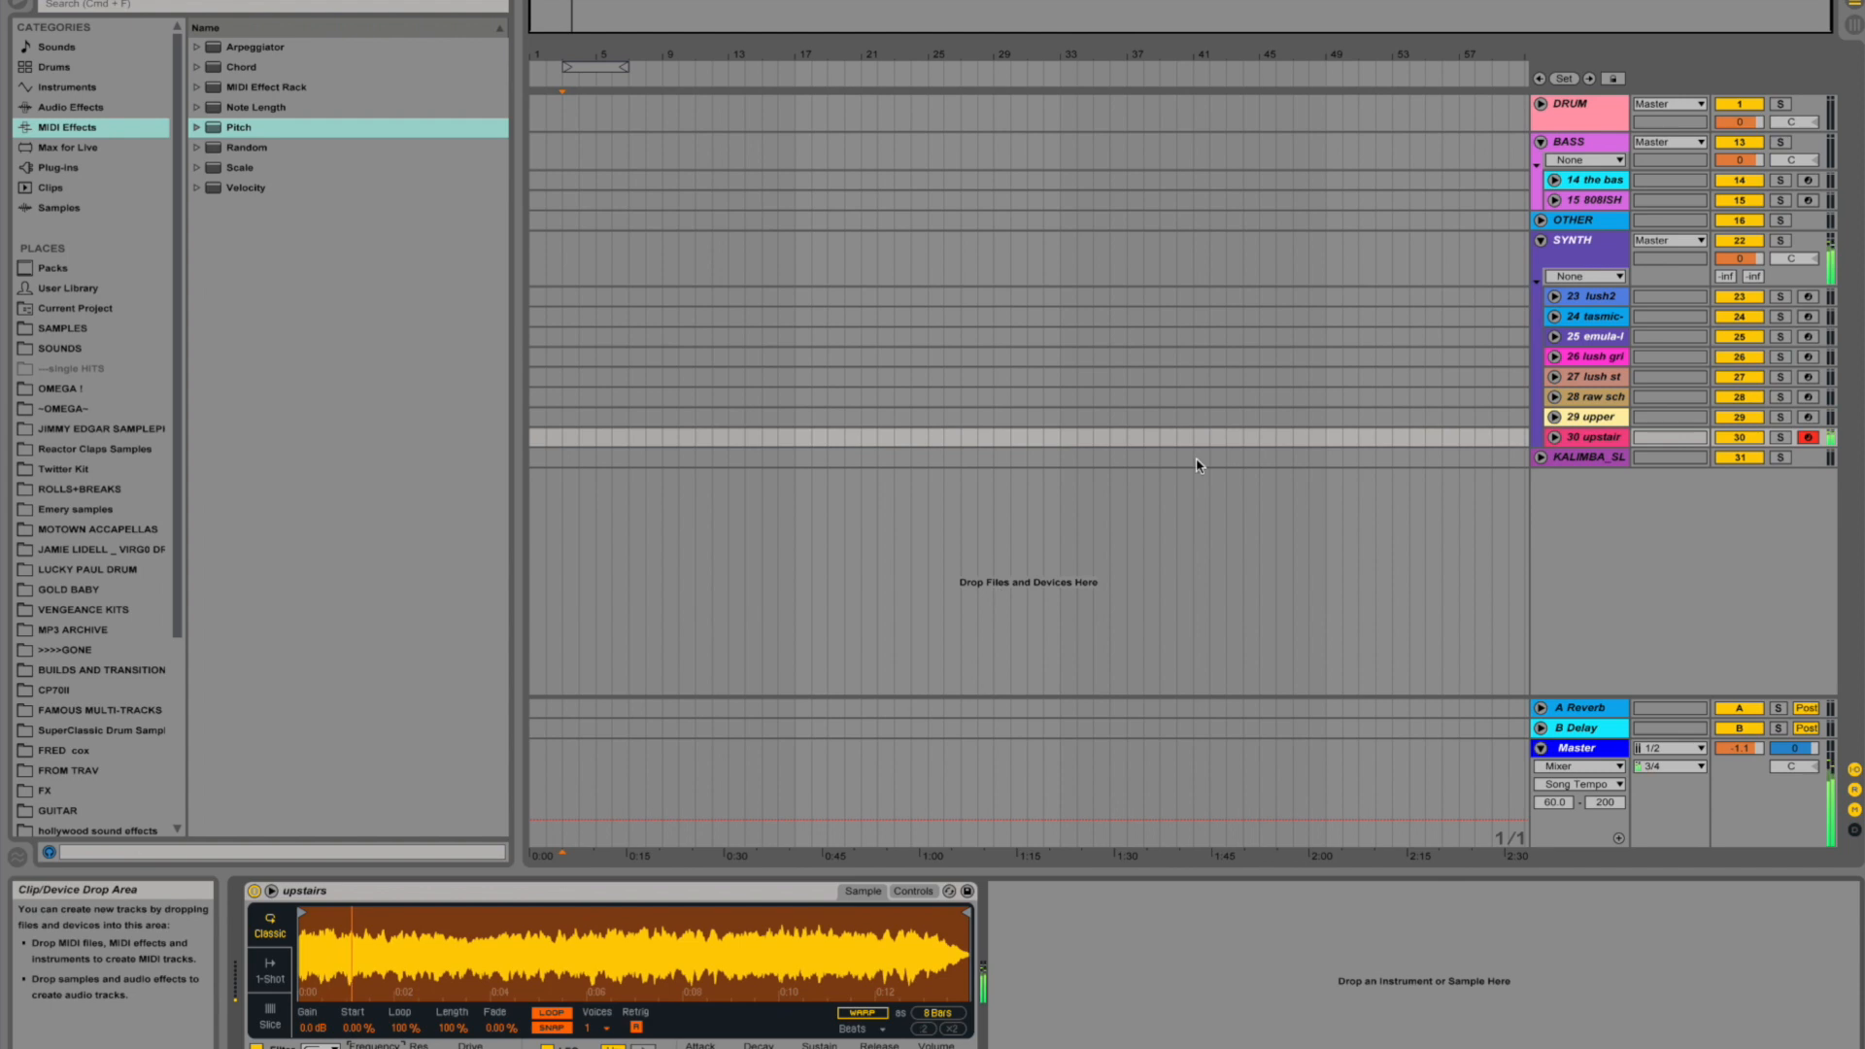
- Expand the KALIMBA group and audition its two sliced kalimba tracks, 32 and 33, arming each in turn
{"action": "left_click", "coordinate": [1542, 459]}
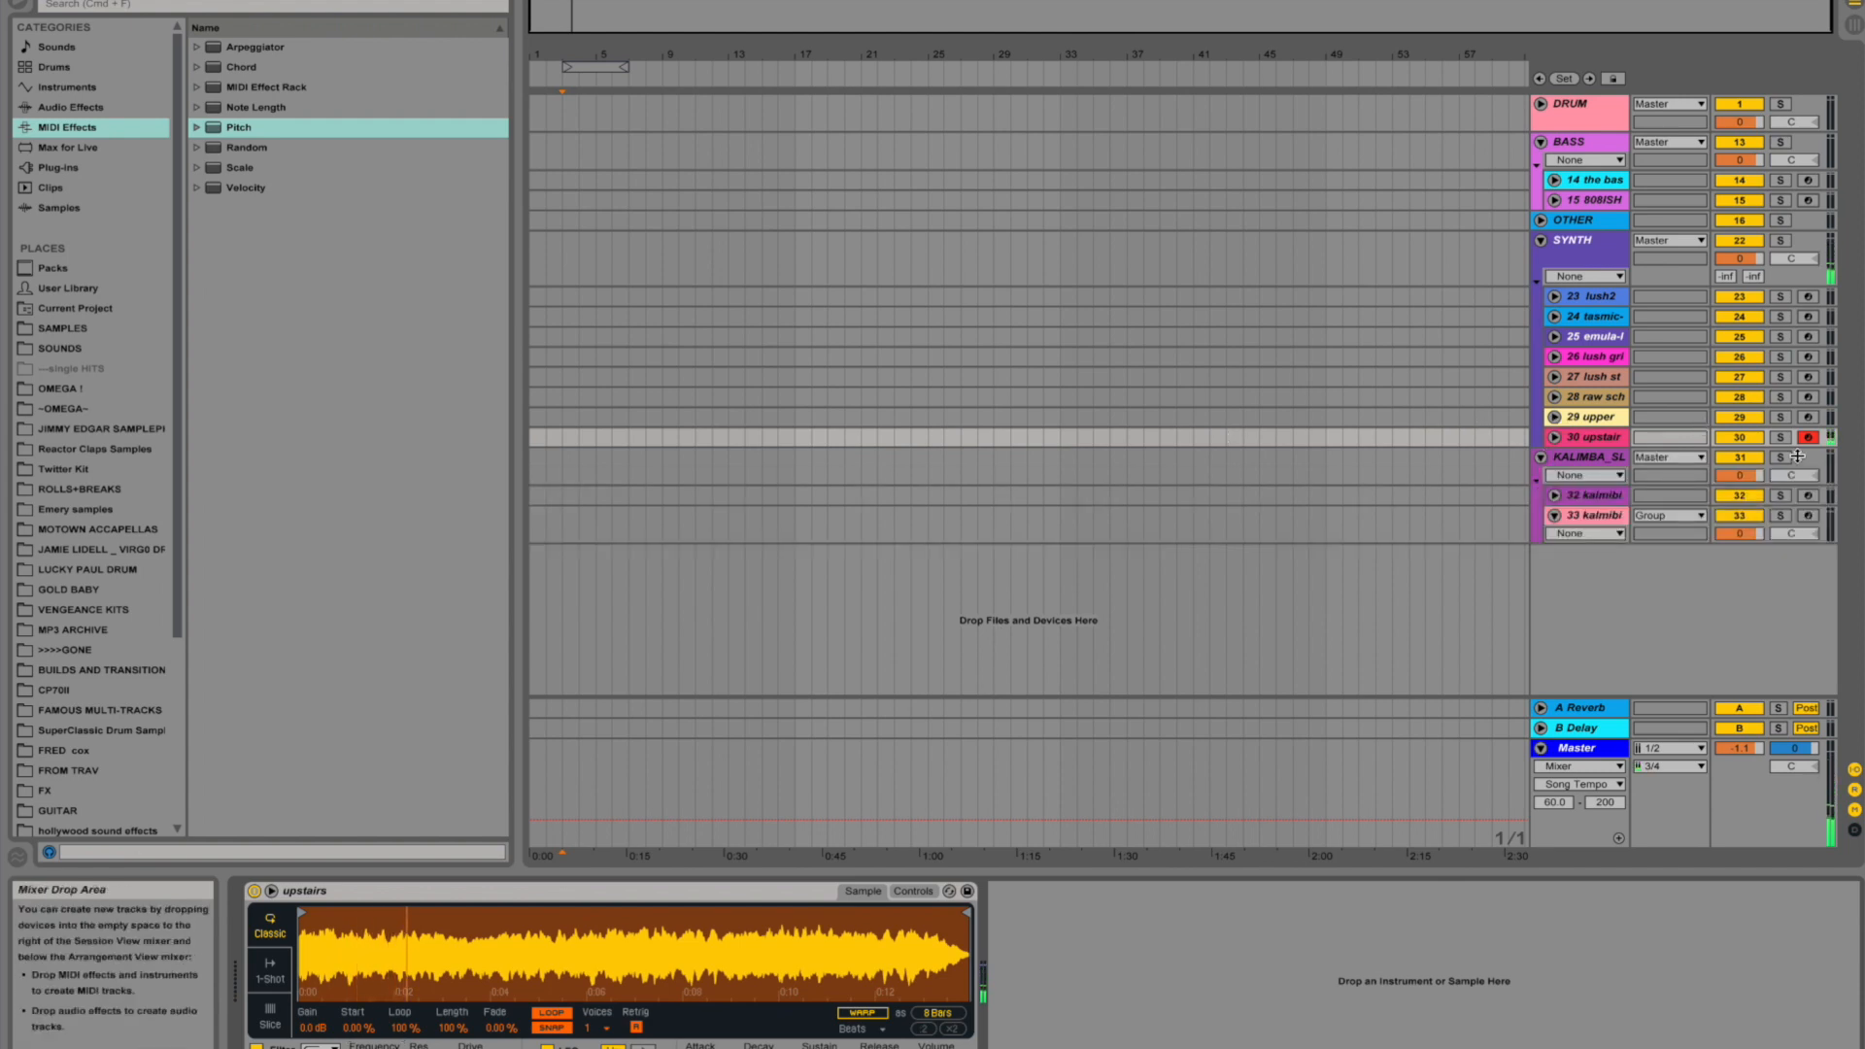
{"action": "left_click", "coordinate": [1809, 496]}
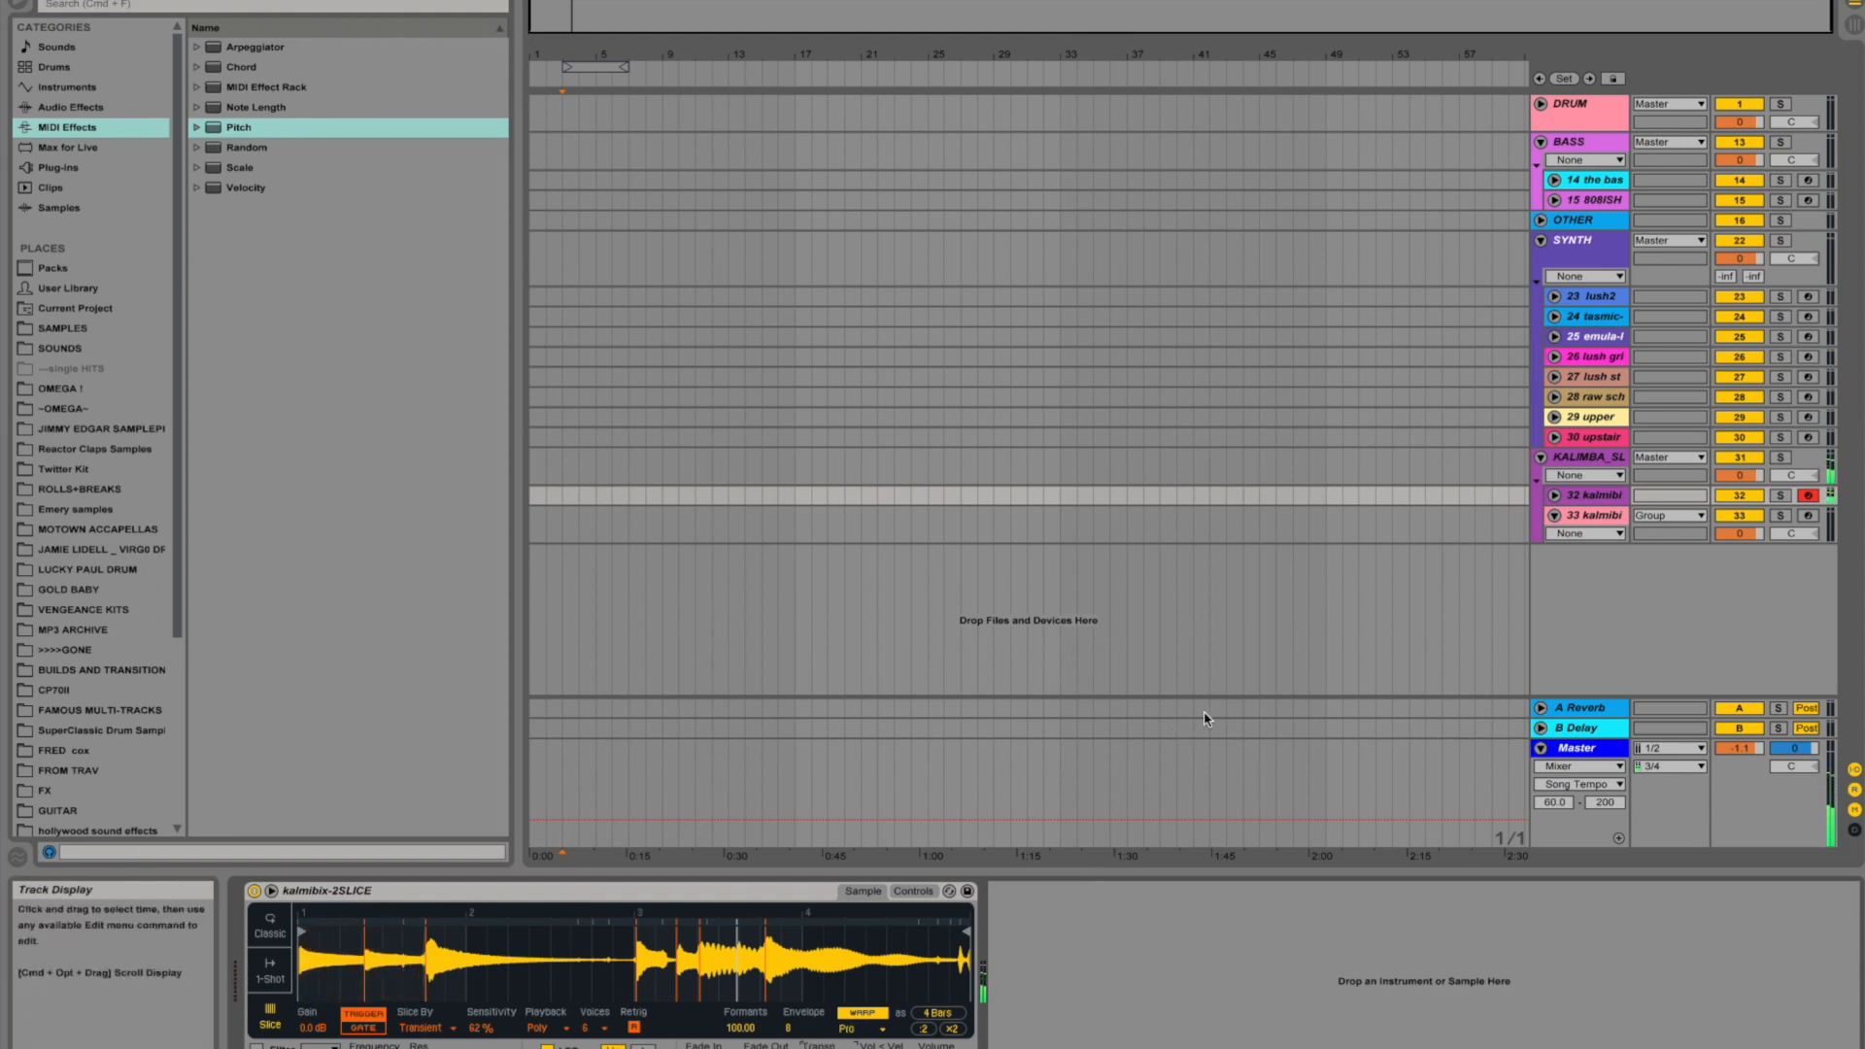
{"action": "left_click", "coordinate": [1807, 516]}
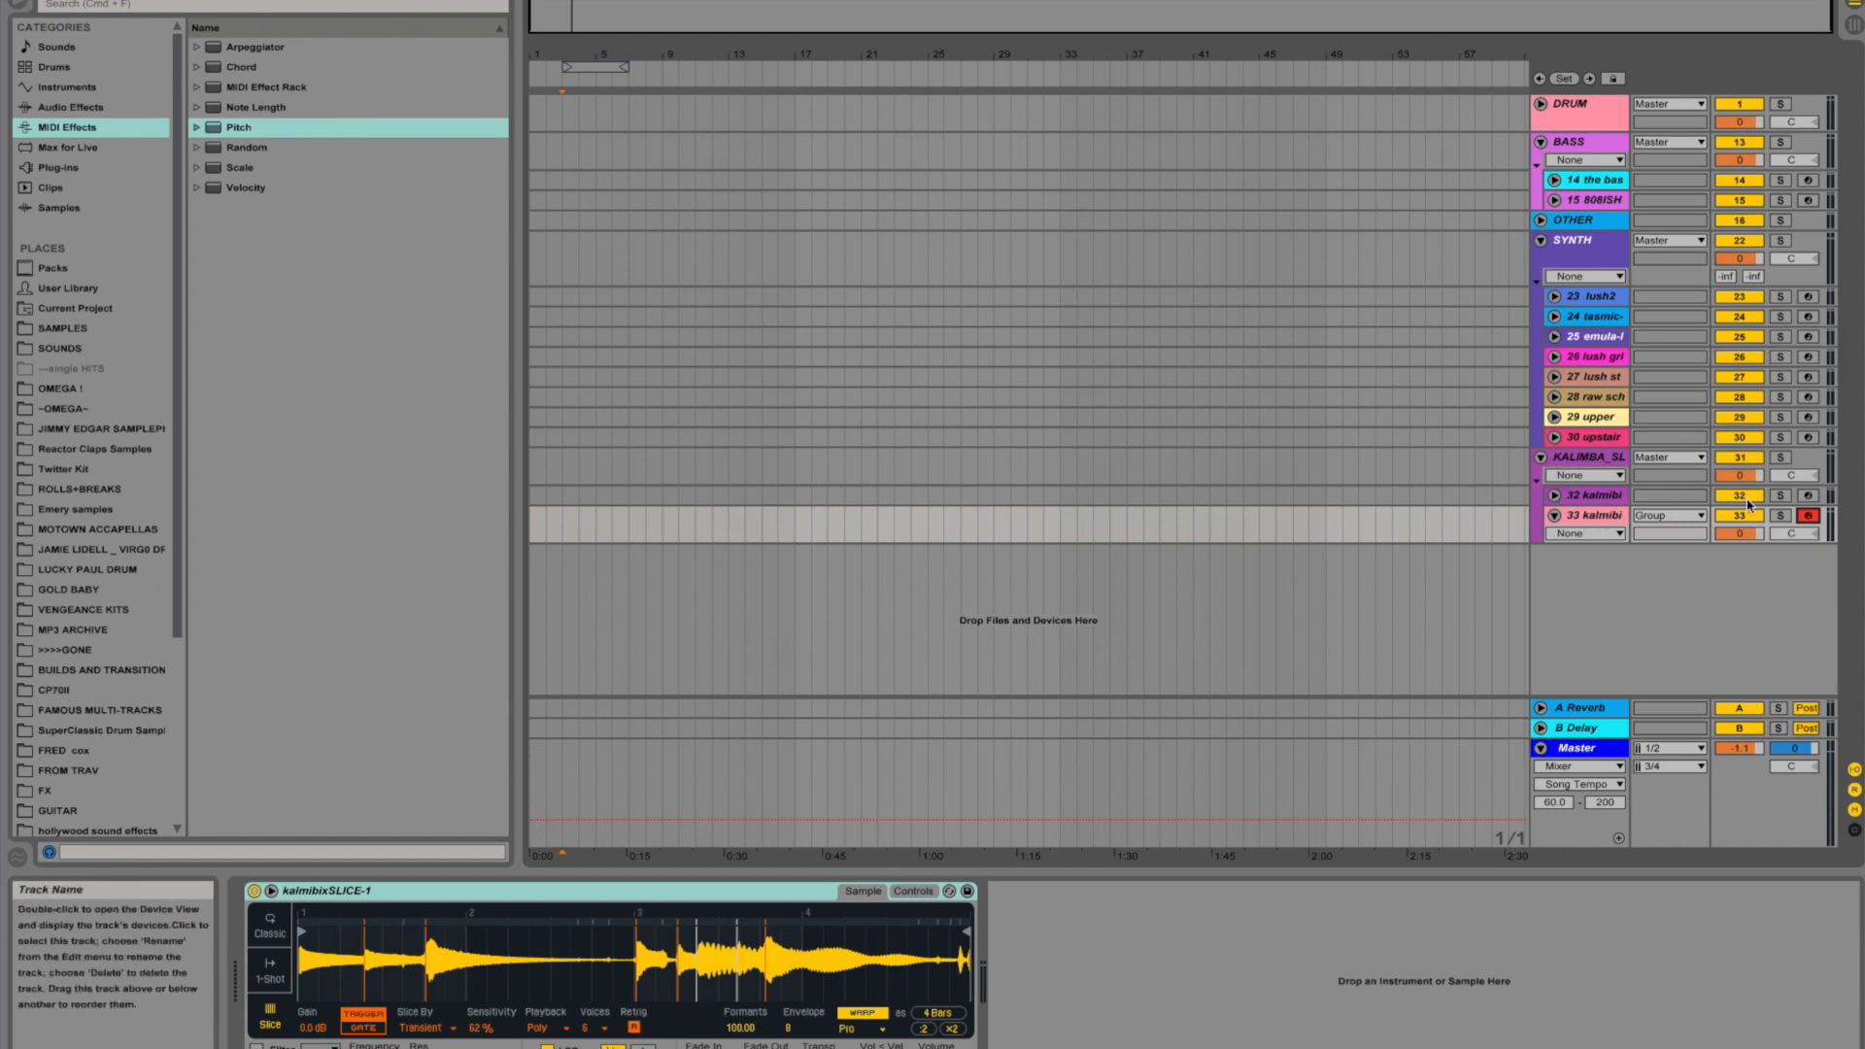
- Enlarge kalimba track 33, raise its A Reverb send to about -6.2, and fold the KALIMBA group
{"action": "left_click_drag", "start_coordinate": [1595, 542], "coordinate": [1595, 631]}
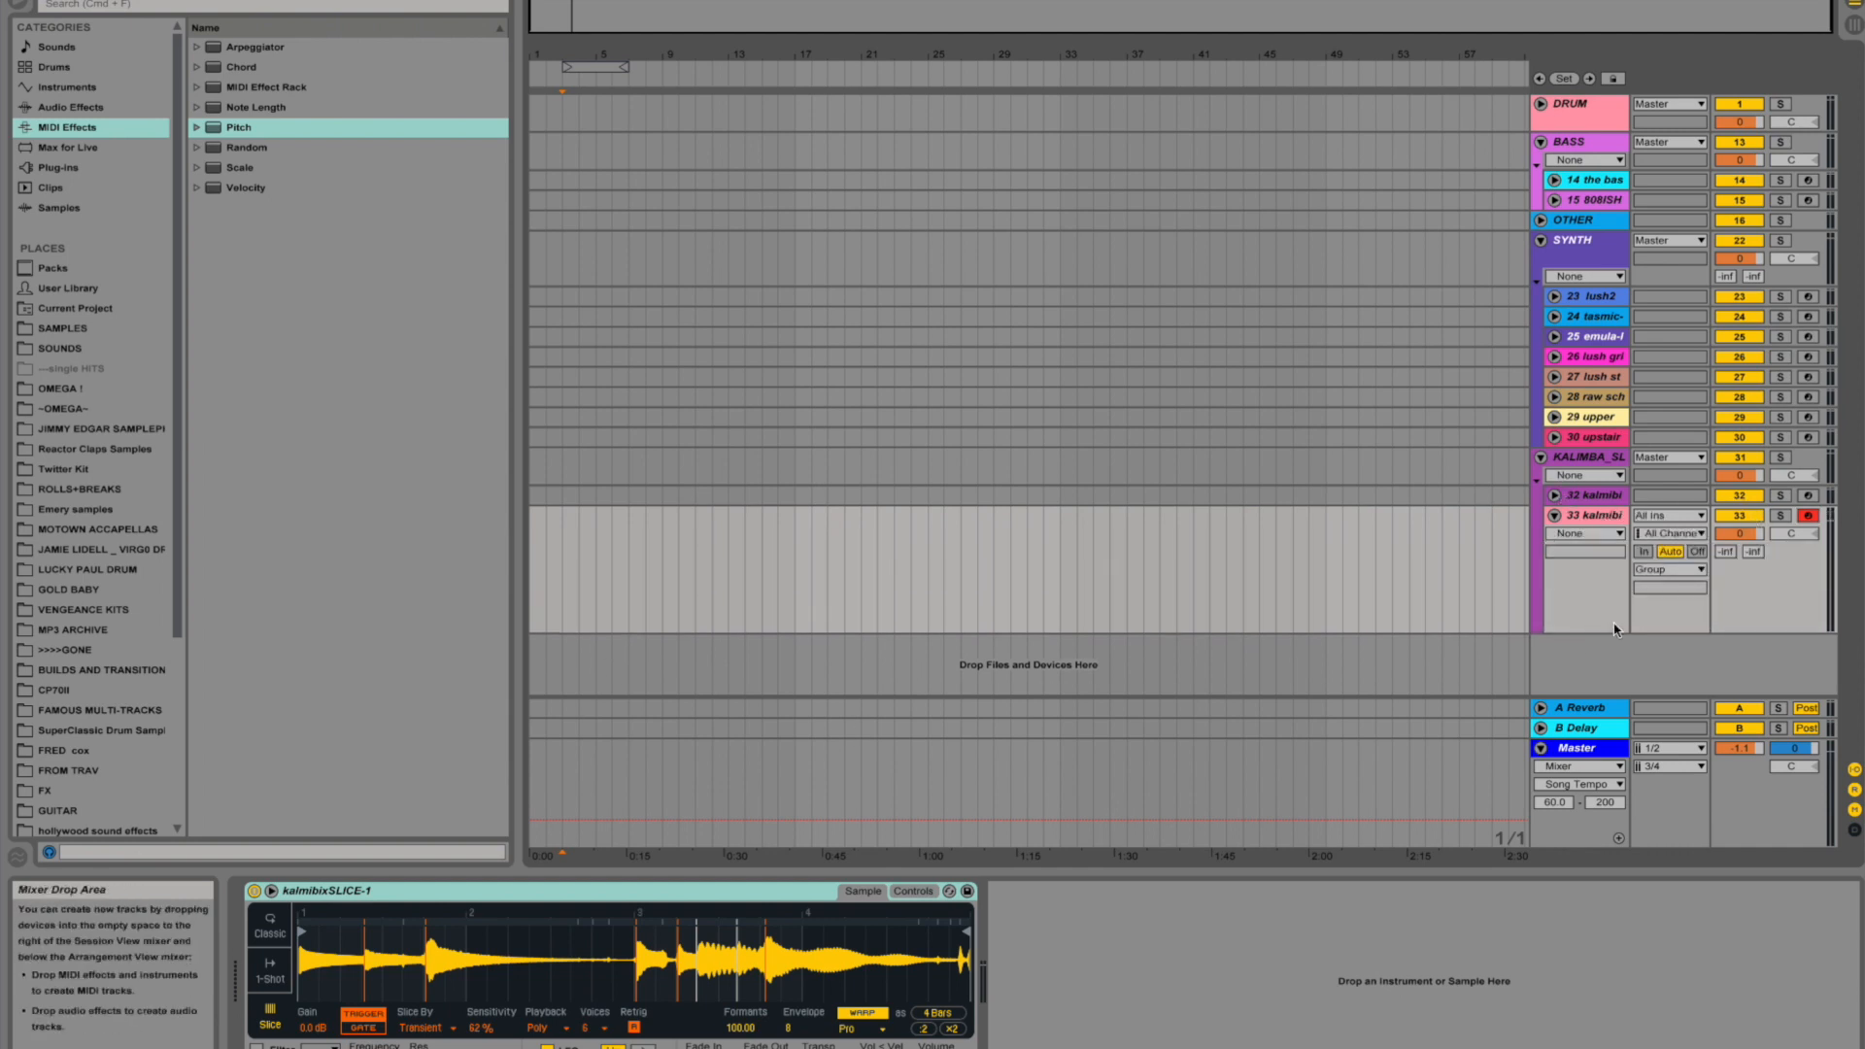
{"action": "left_click_drag", "start_coordinate": [1726, 550], "coordinate": [1725, 540]}
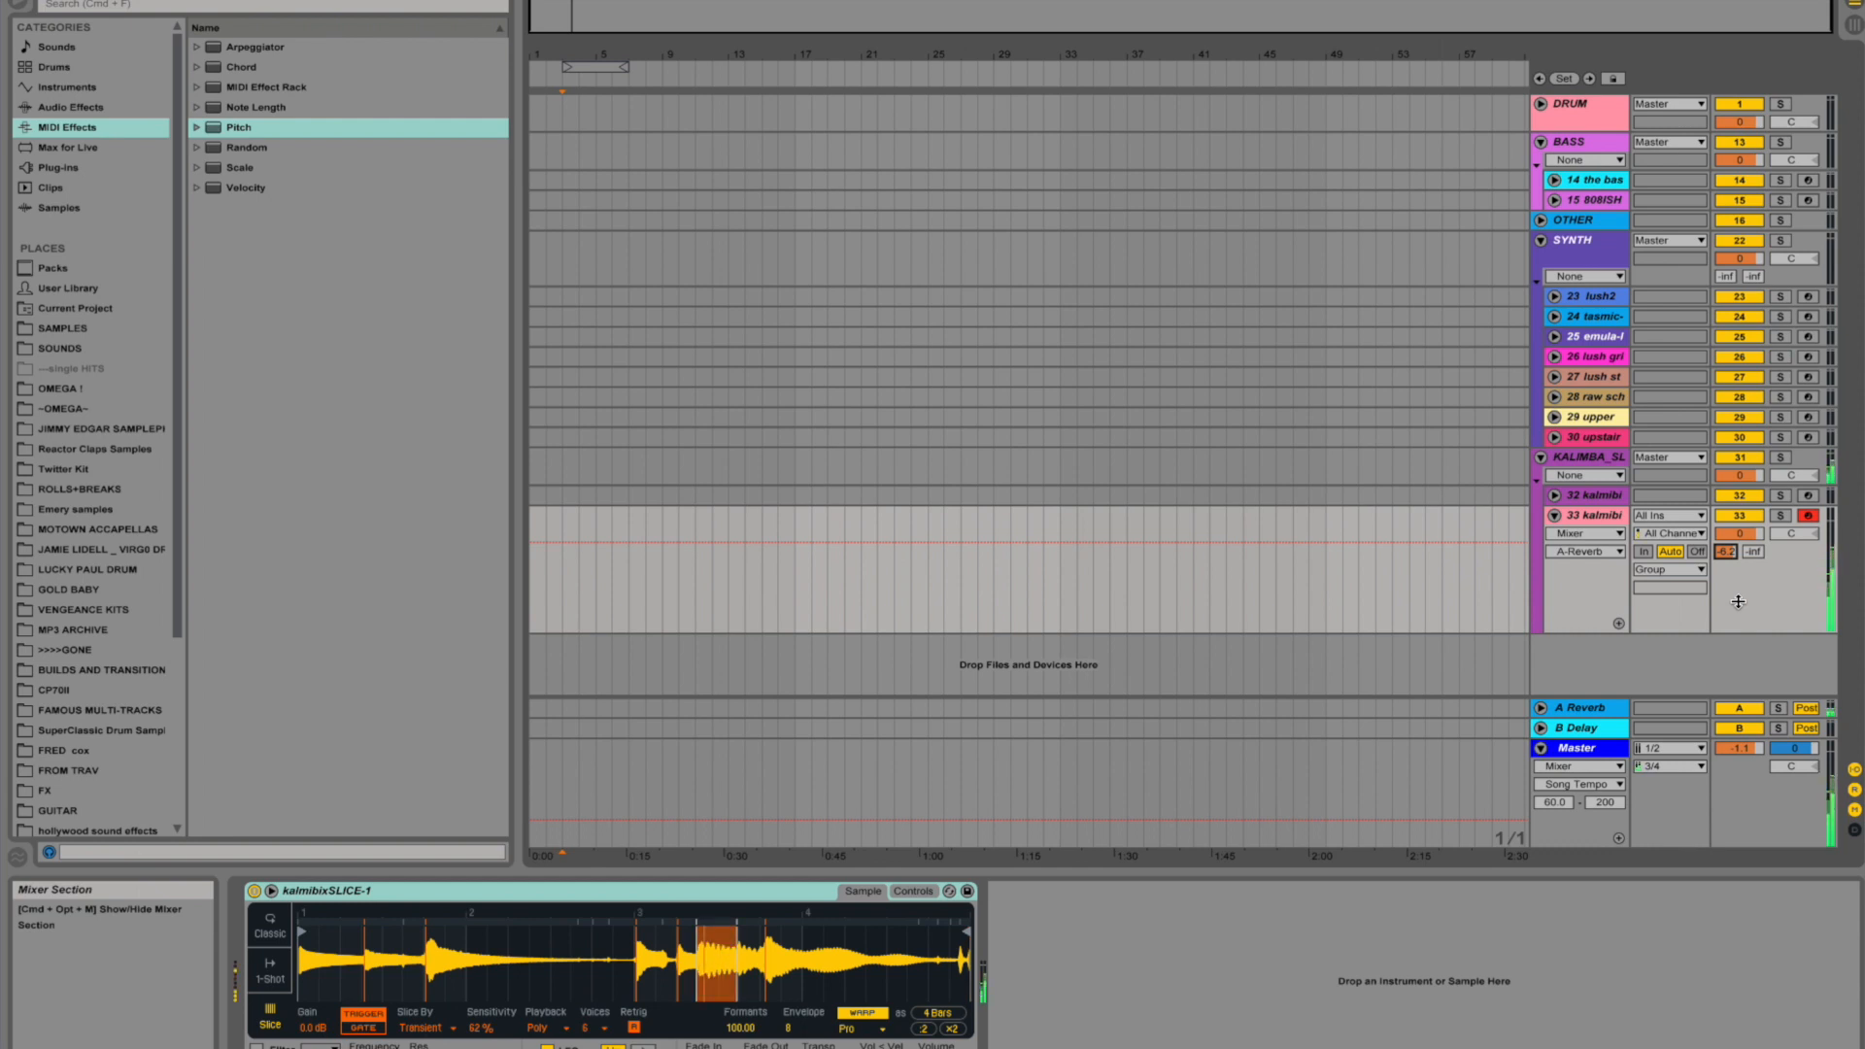
{"action": "left_click", "coordinate": [1541, 456]}
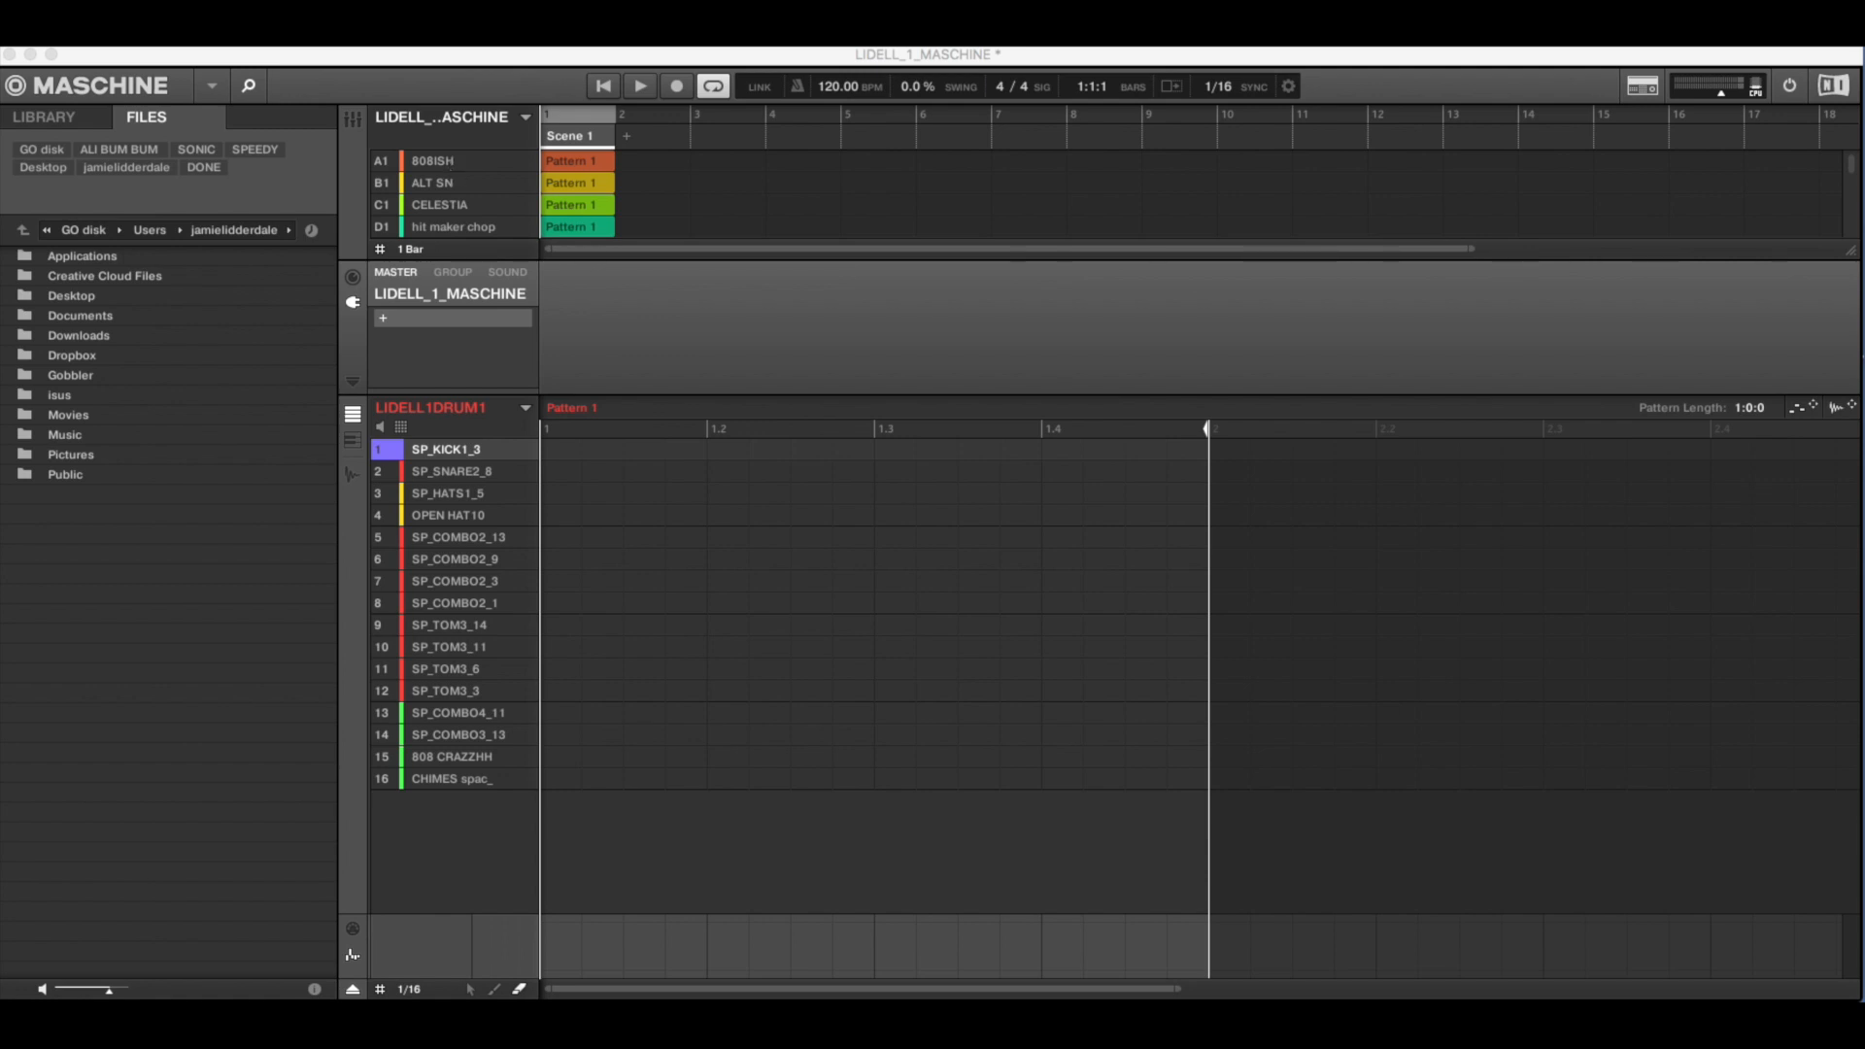
- Switch to the LIDELL_1_MASCHINE project in Maschine and audition the 808ISH, CELESTIA and hit maker chop groups
{"action": "scroll", "coordinate": [459, 185], "scroll_direction": "down", "scroll_amount": 6}
{"action": "scroll", "coordinate": [459, 185], "scroll_direction": "up", "scroll_amount": 3}
{"action": "scroll", "coordinate": [459, 189], "scroll_direction": "down", "scroll_amount": 3}
{"action": "scroll", "coordinate": [459, 195], "scroll_direction": "up", "scroll_amount": 6}
{"action": "left_click", "coordinate": [449, 165]}
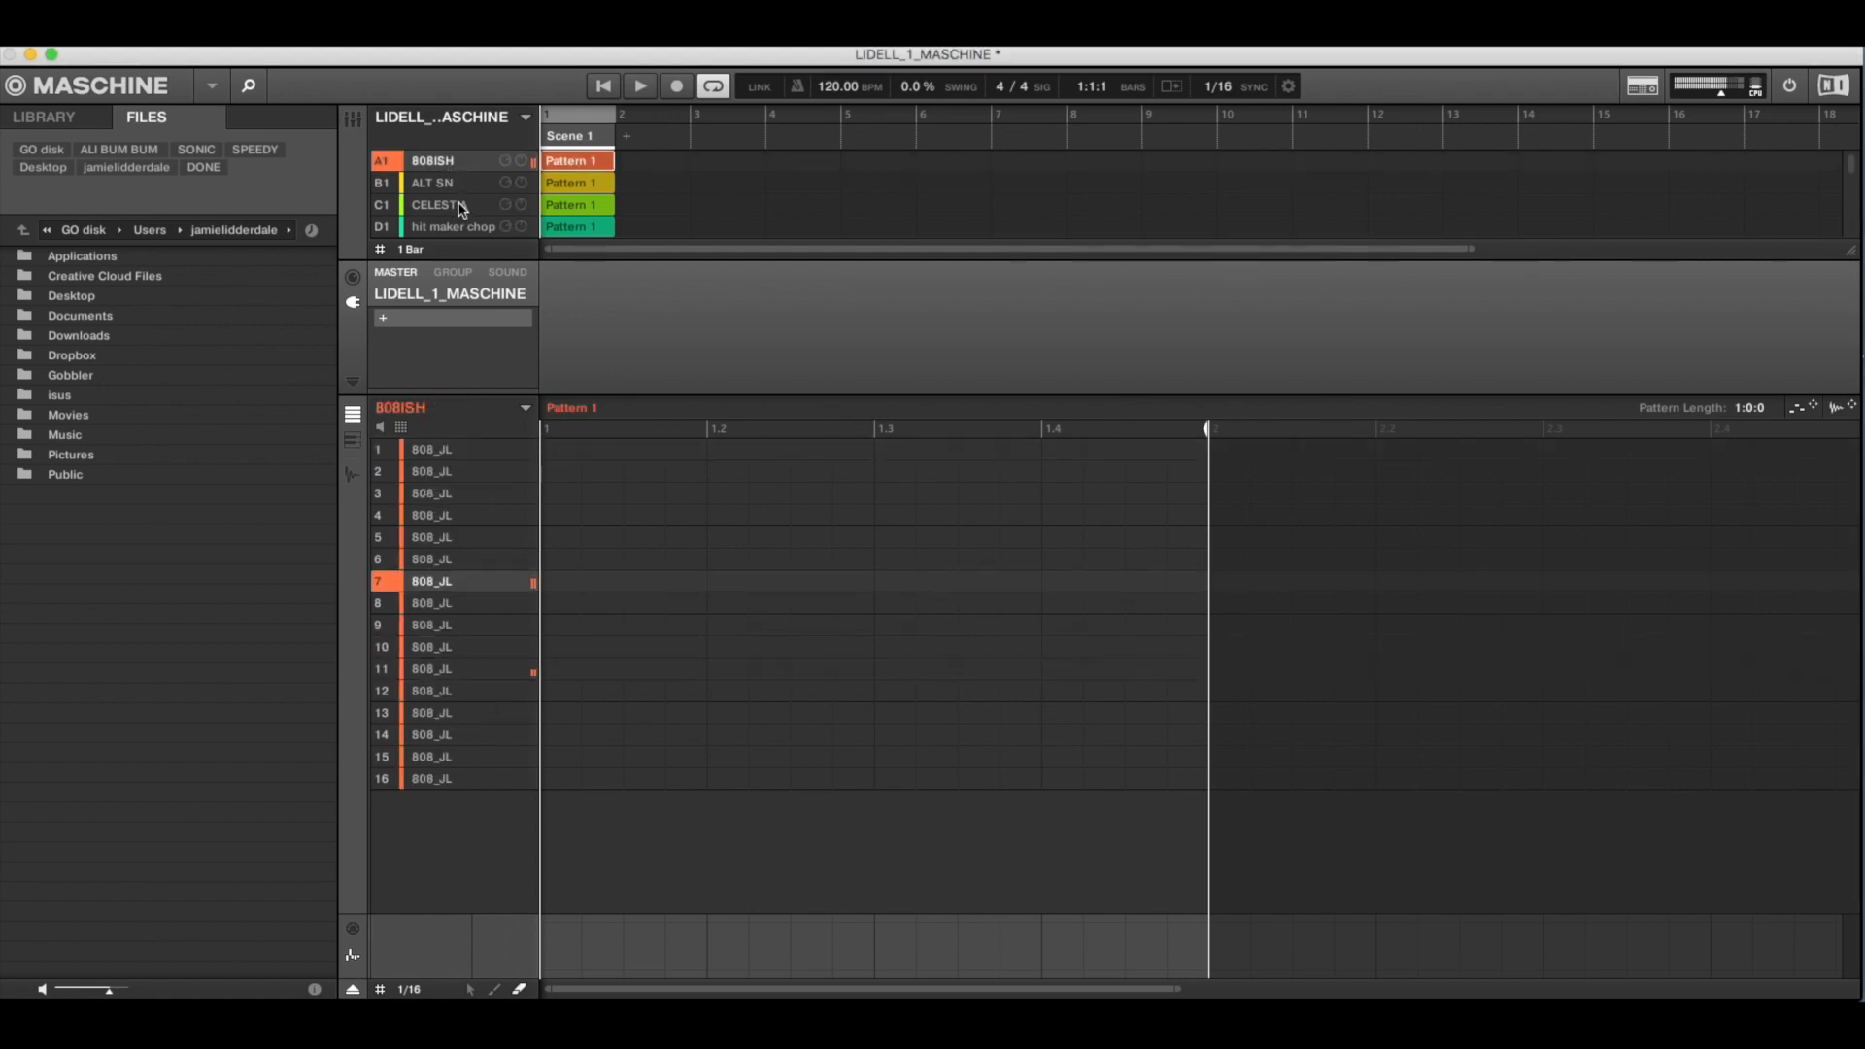
{"action": "left_click", "coordinate": [462, 206]}
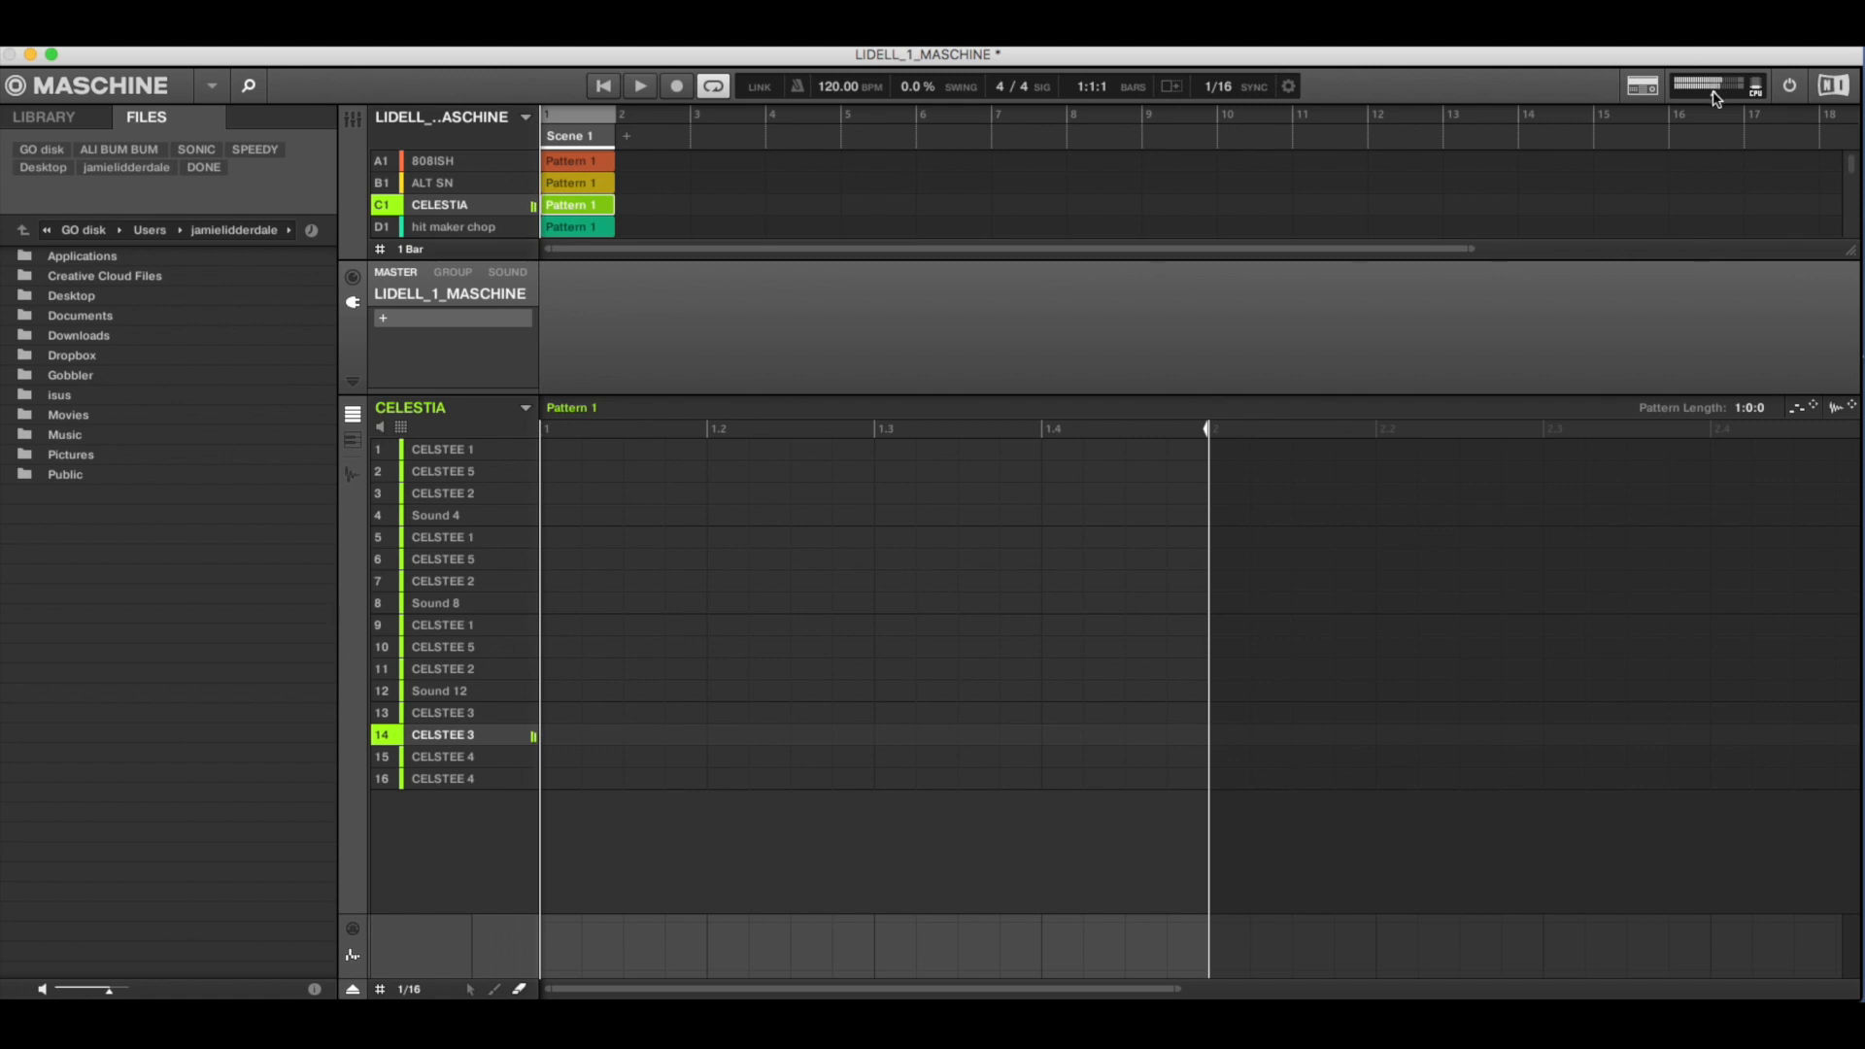
{"action": "left_click", "coordinate": [440, 229]}
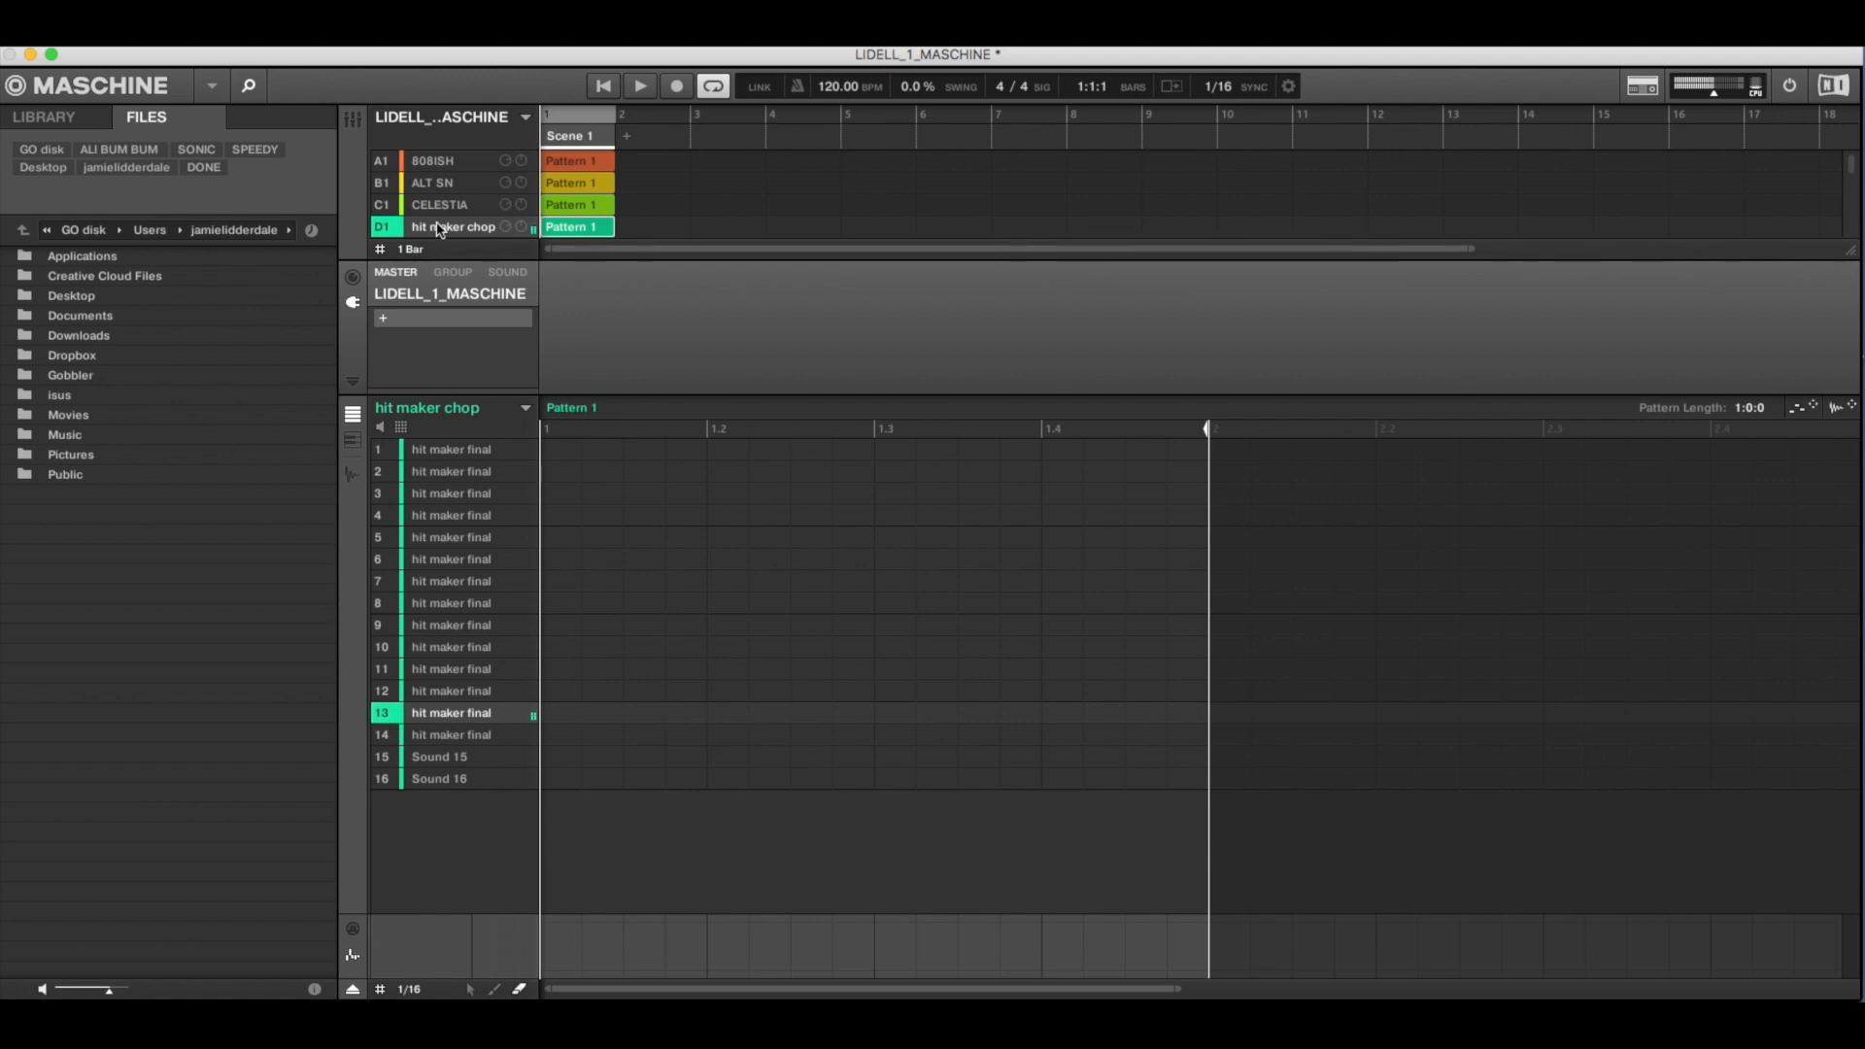
- Select drum group A2, the LIDELL1 kit ending in VERB, and play its kick, snare, combo, clap and chime sounds
{"action": "scroll", "coordinate": [465, 216], "scroll_direction": "down", "scroll_amount": 2}
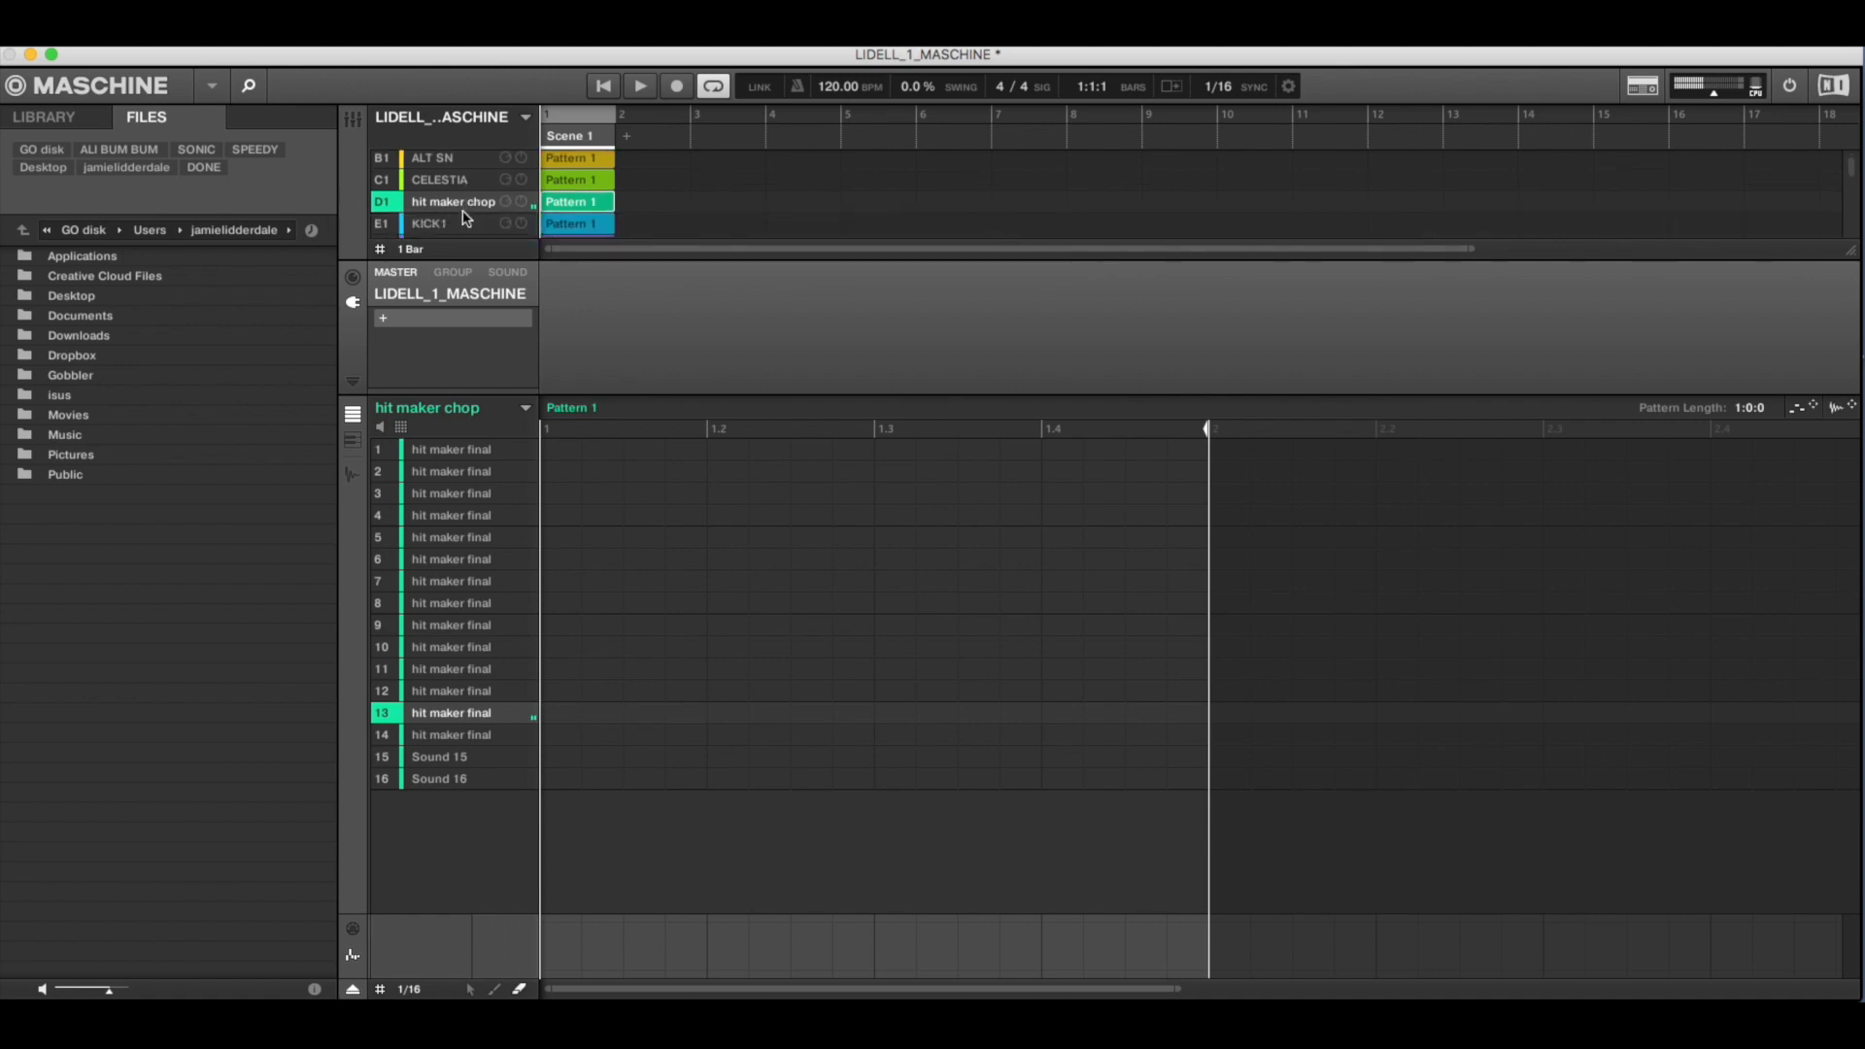
{"action": "scroll", "coordinate": [464, 216], "scroll_direction": "down", "scroll_amount": 5}
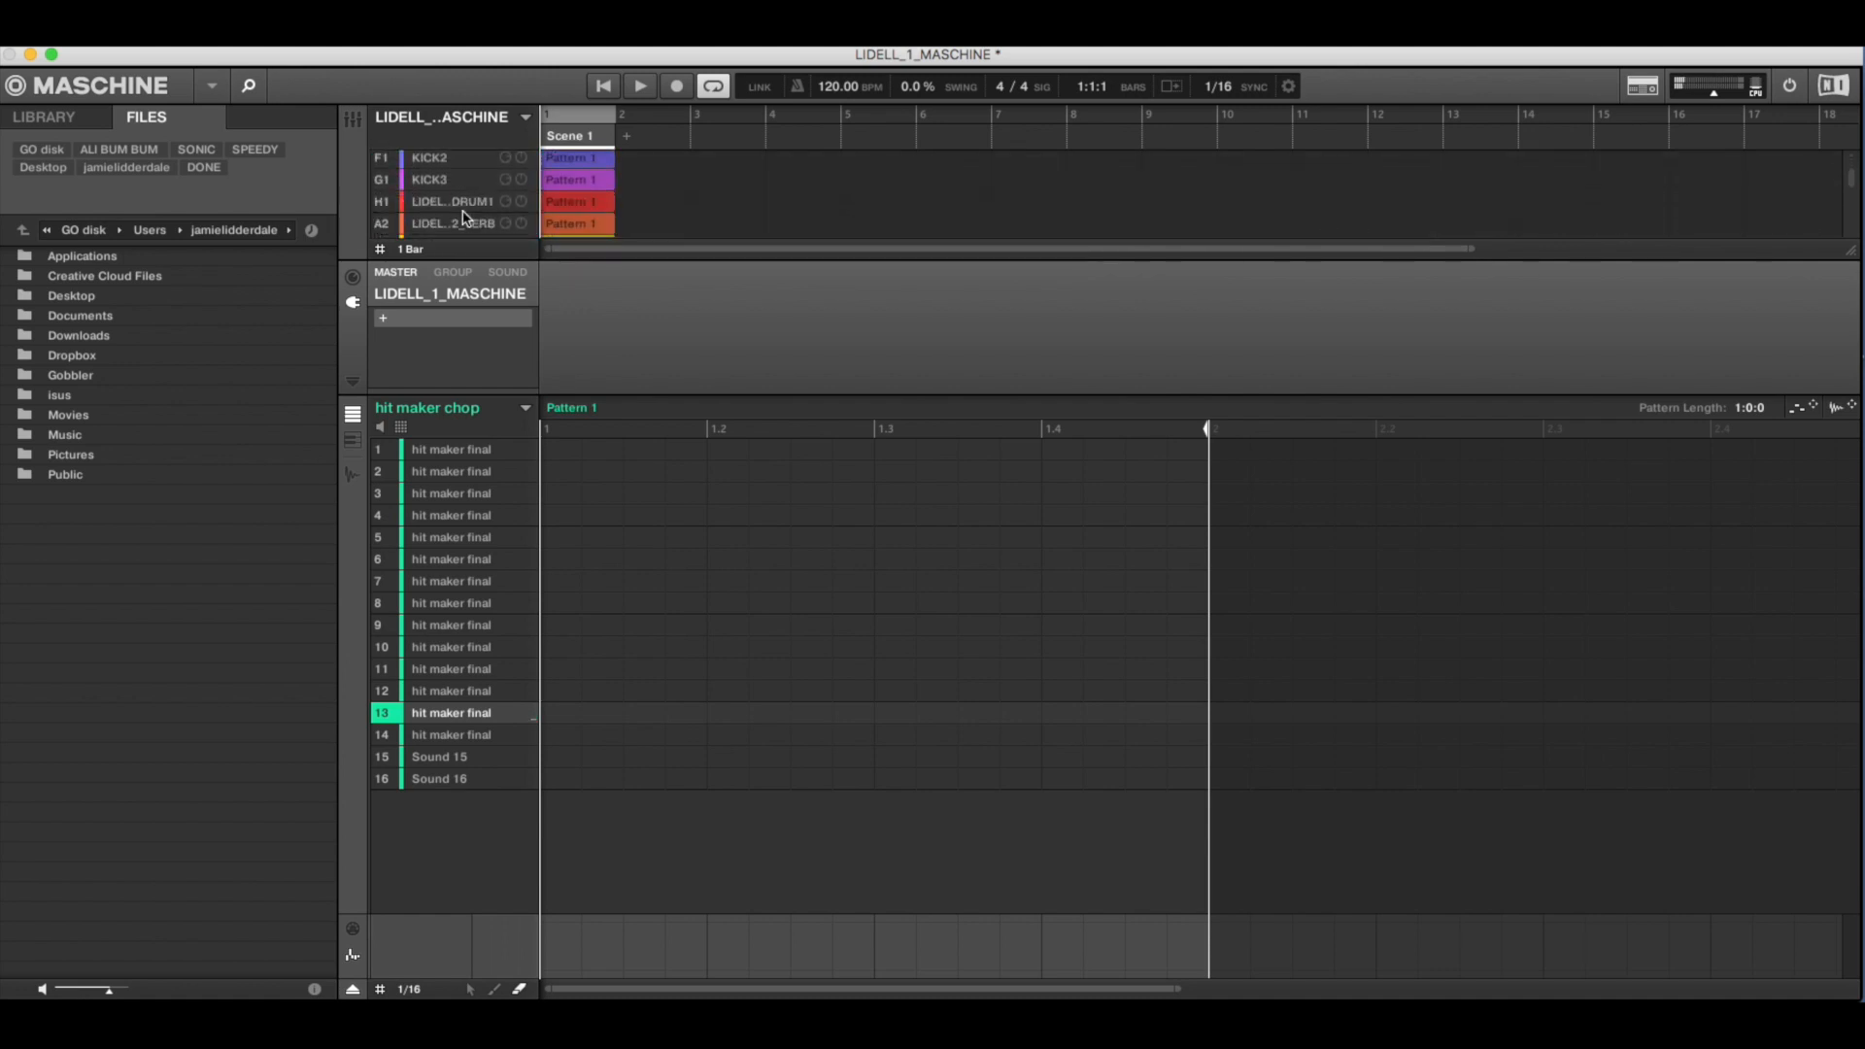
{"action": "left_click", "coordinate": [466, 216]}
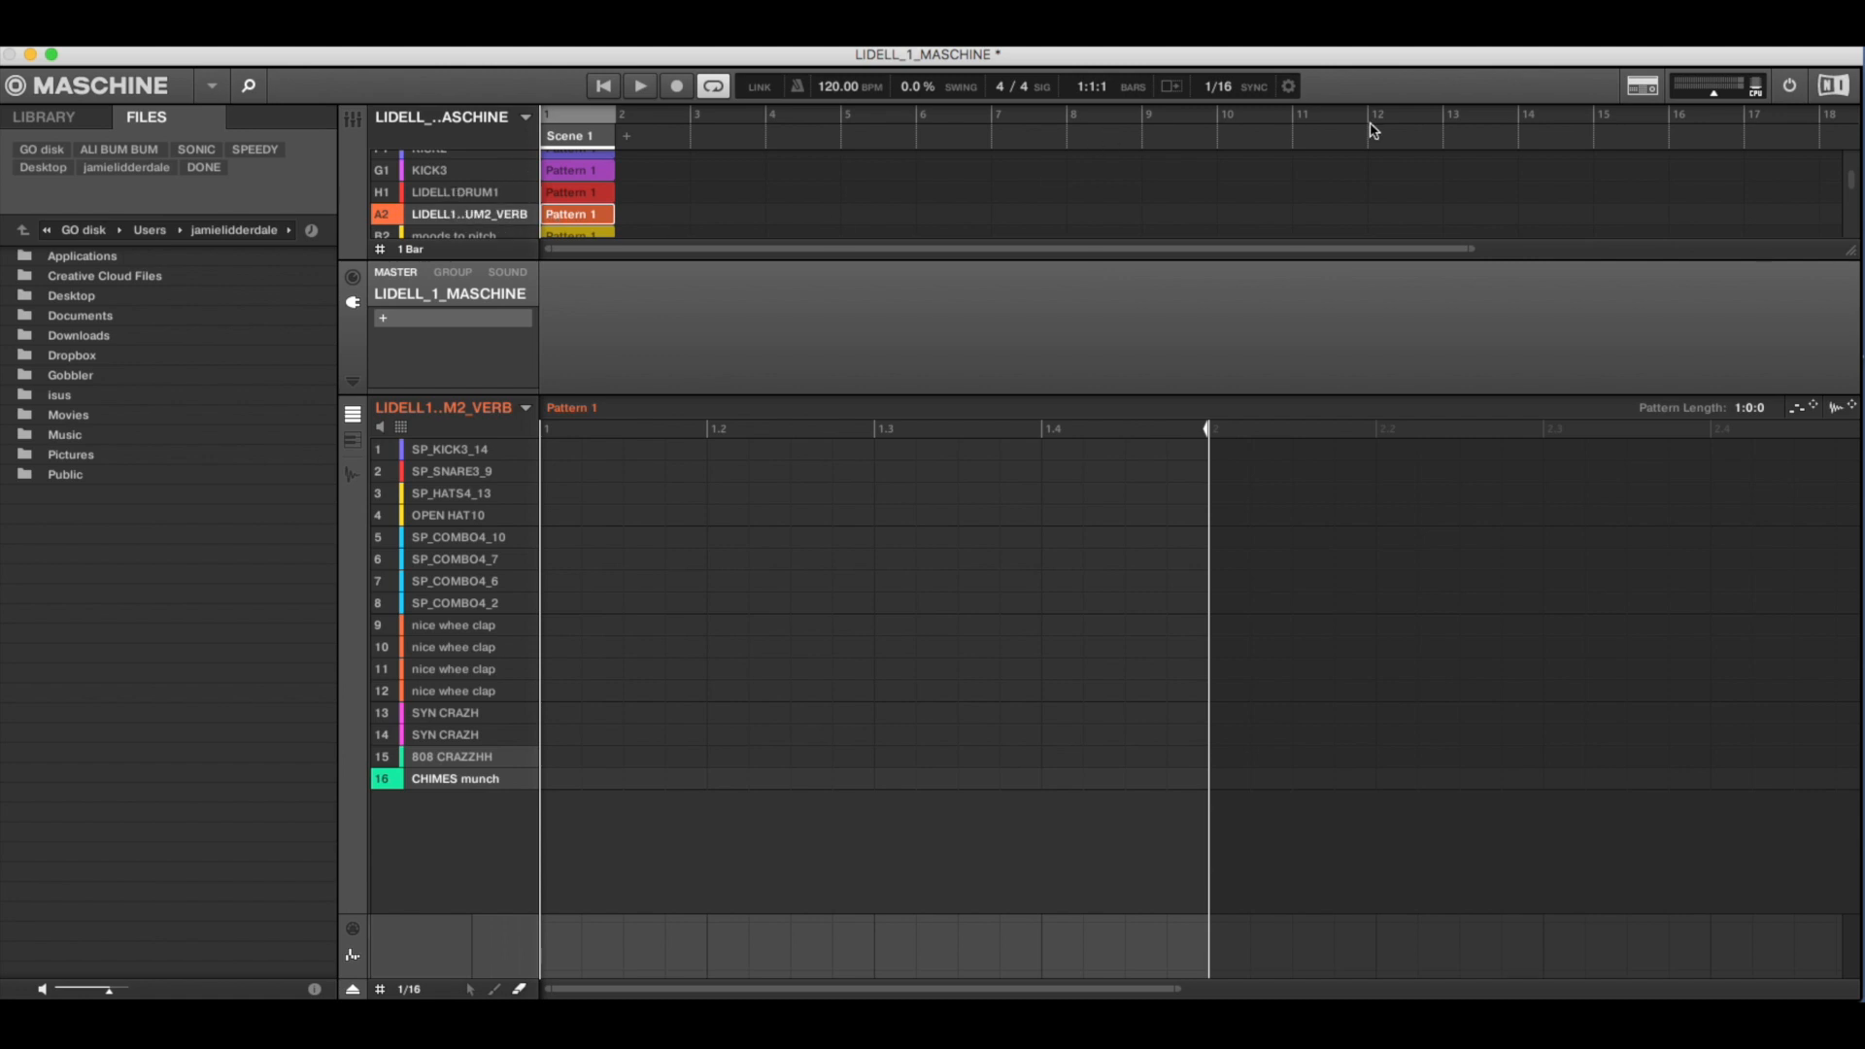
{"action": "key", "text": "z"}
{"action": "left_click_drag", "start_coordinate": [1709, 94], "coordinate": [1713, 95]}
{"action": "key", "text": "s"}
{"action": "key", "text": "z"}
{"action": "key", "text": "s"}
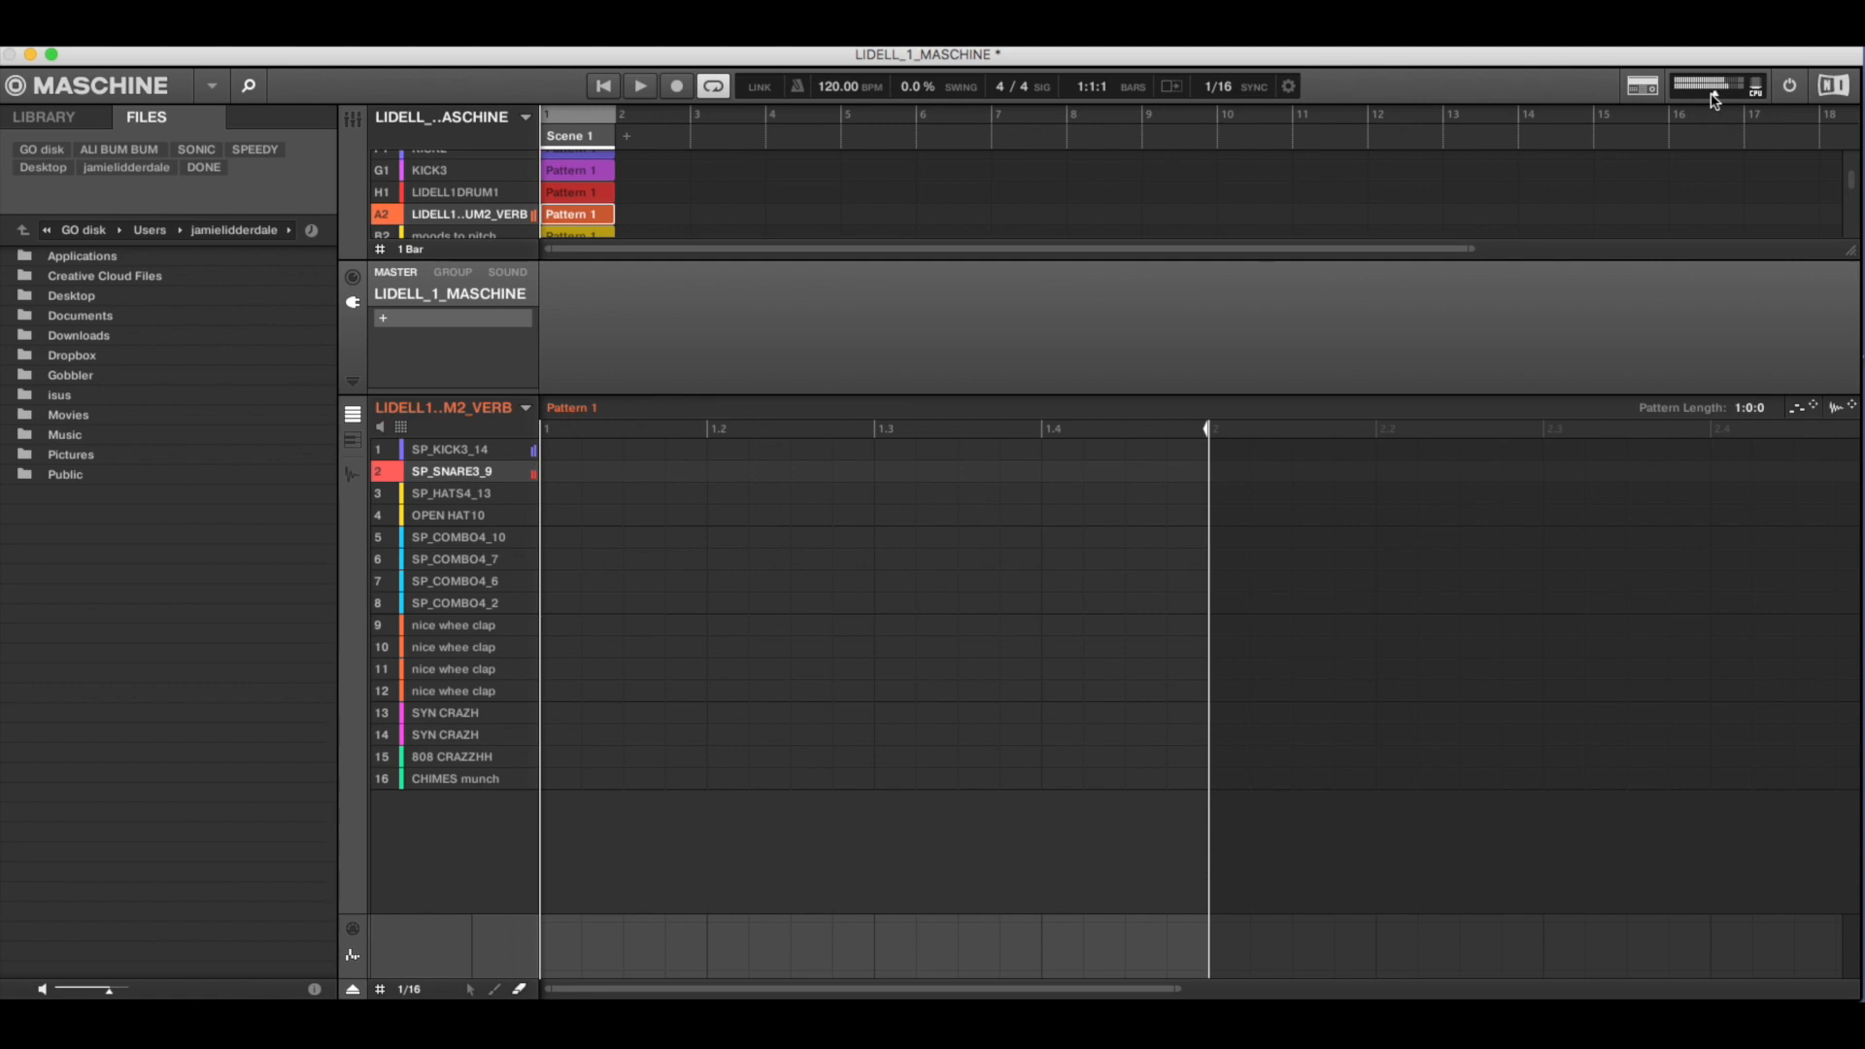
{"action": "key", "text": "c"}
{"action": "key", "text": "v"}
{"action": "key", "text": "z"}
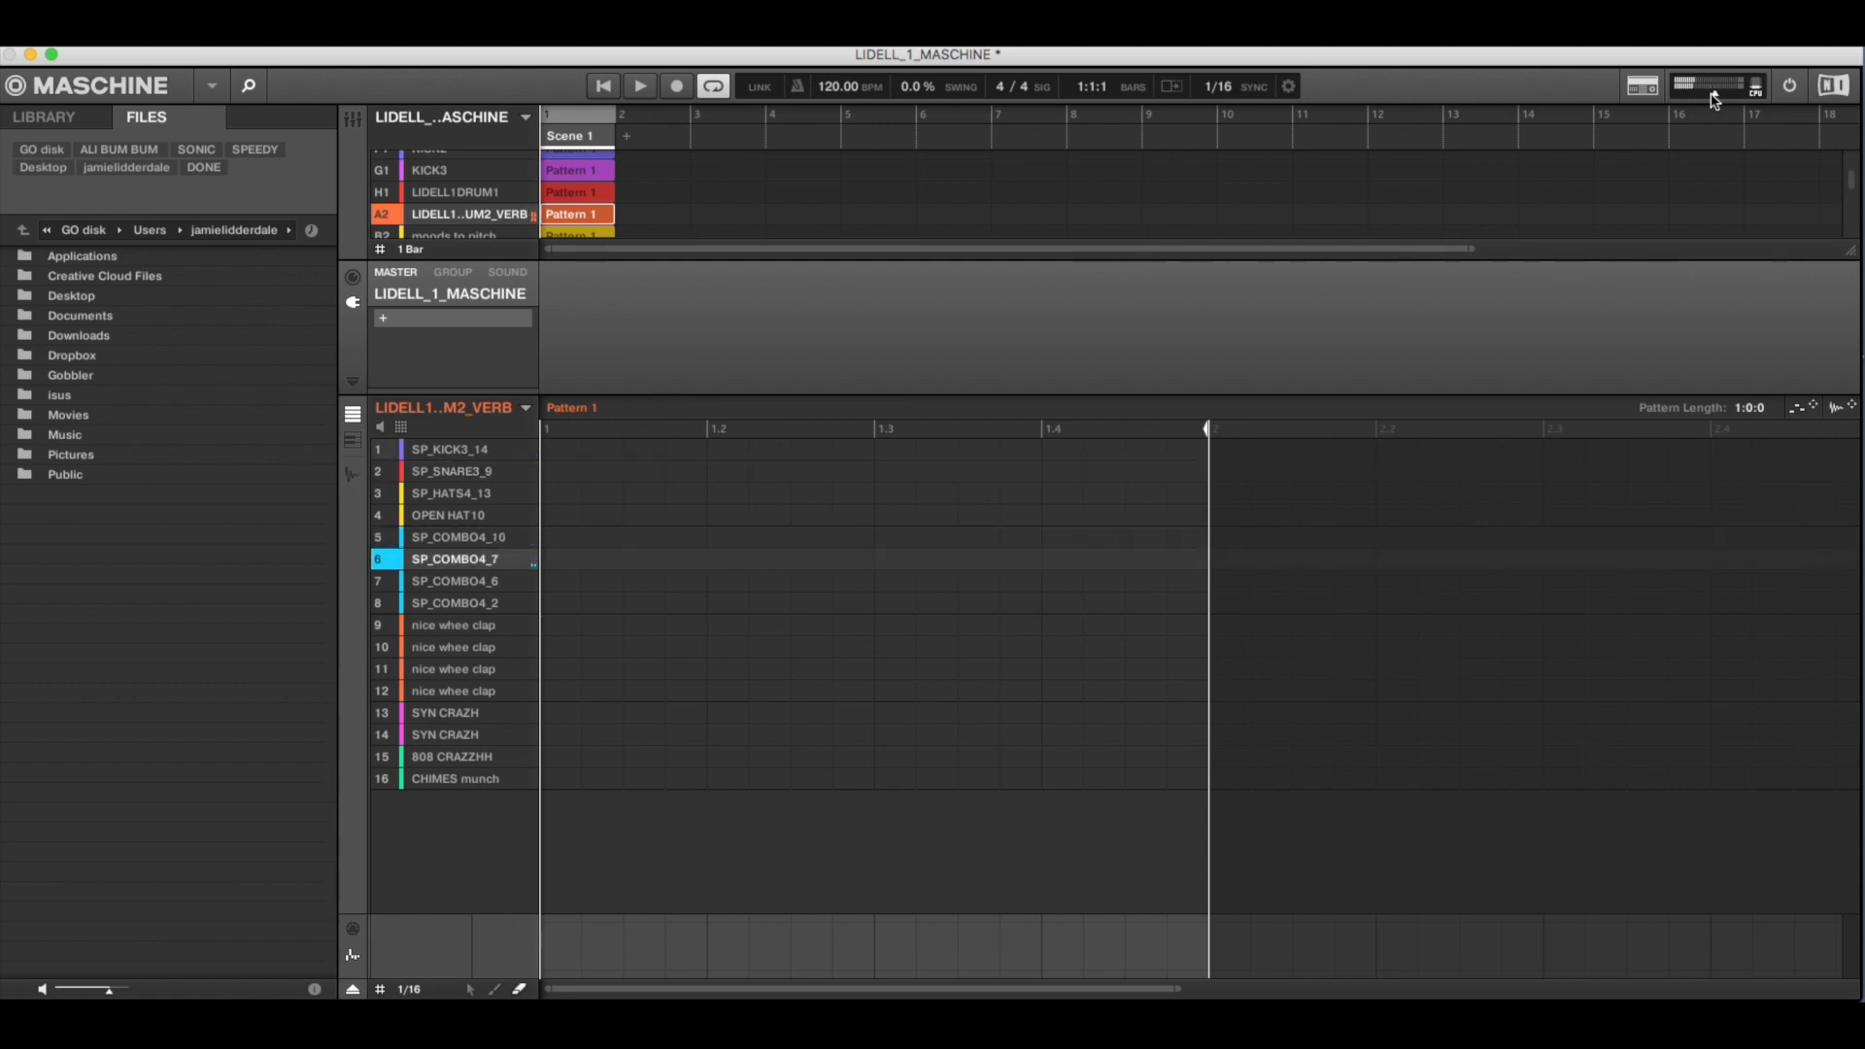
{"action": "key", "text": "x"}
{"action": "key", "text": "d"}
{"action": "key", "text": "z"}
{"action": "key", "text": "s"}
{"action": "key", "text": "n"}
{"action": "key", "text": "h"}
{"action": "key", "text": "j"}
{"action": "key", "text": "m"}
{"action": "key", "text": "h"}
{"action": "key", "text": "w"}
{"action": "key", "text": "3"}
{"action": "key", "text": "q"}
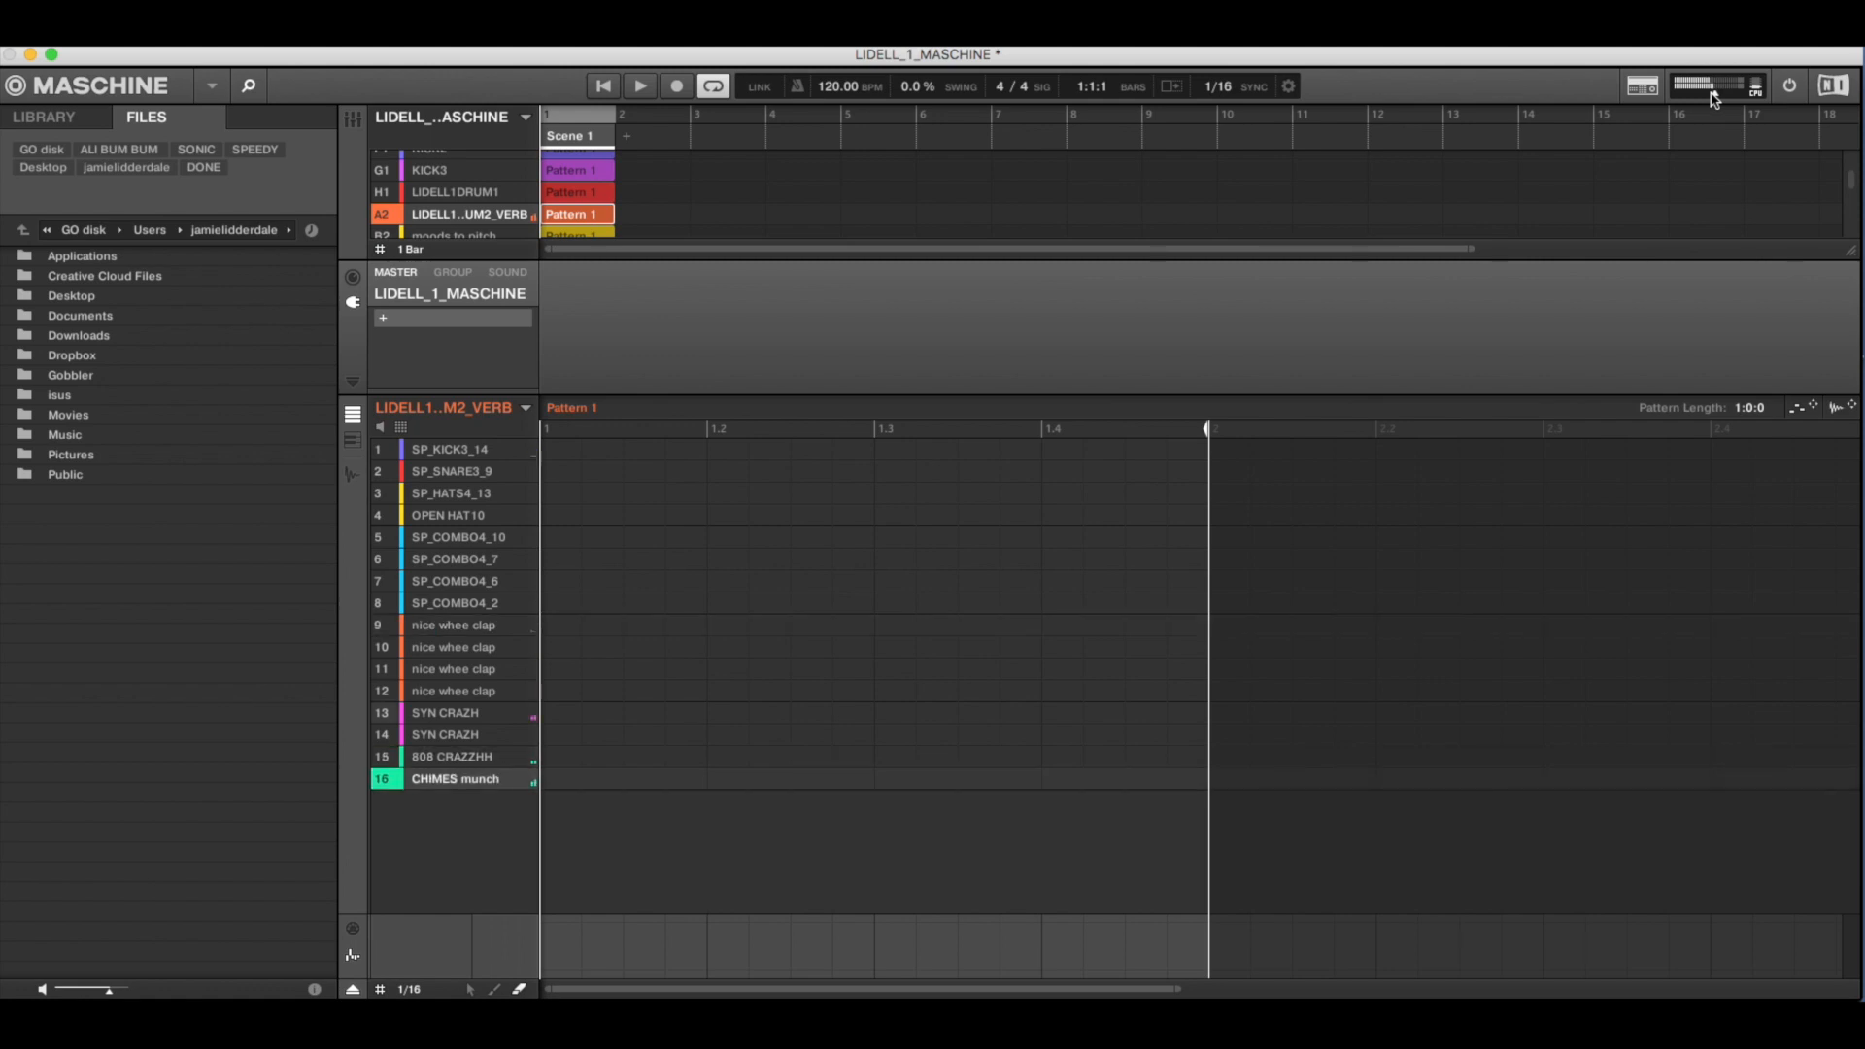
{"action": "key", "text": "z"}
{"action": "key", "text": "z"}
{"action": "key", "text": "s"}
{"action": "key", "text": "x"}
{"action": "key", "text": "c"}
{"action": "key", "text": "z"}
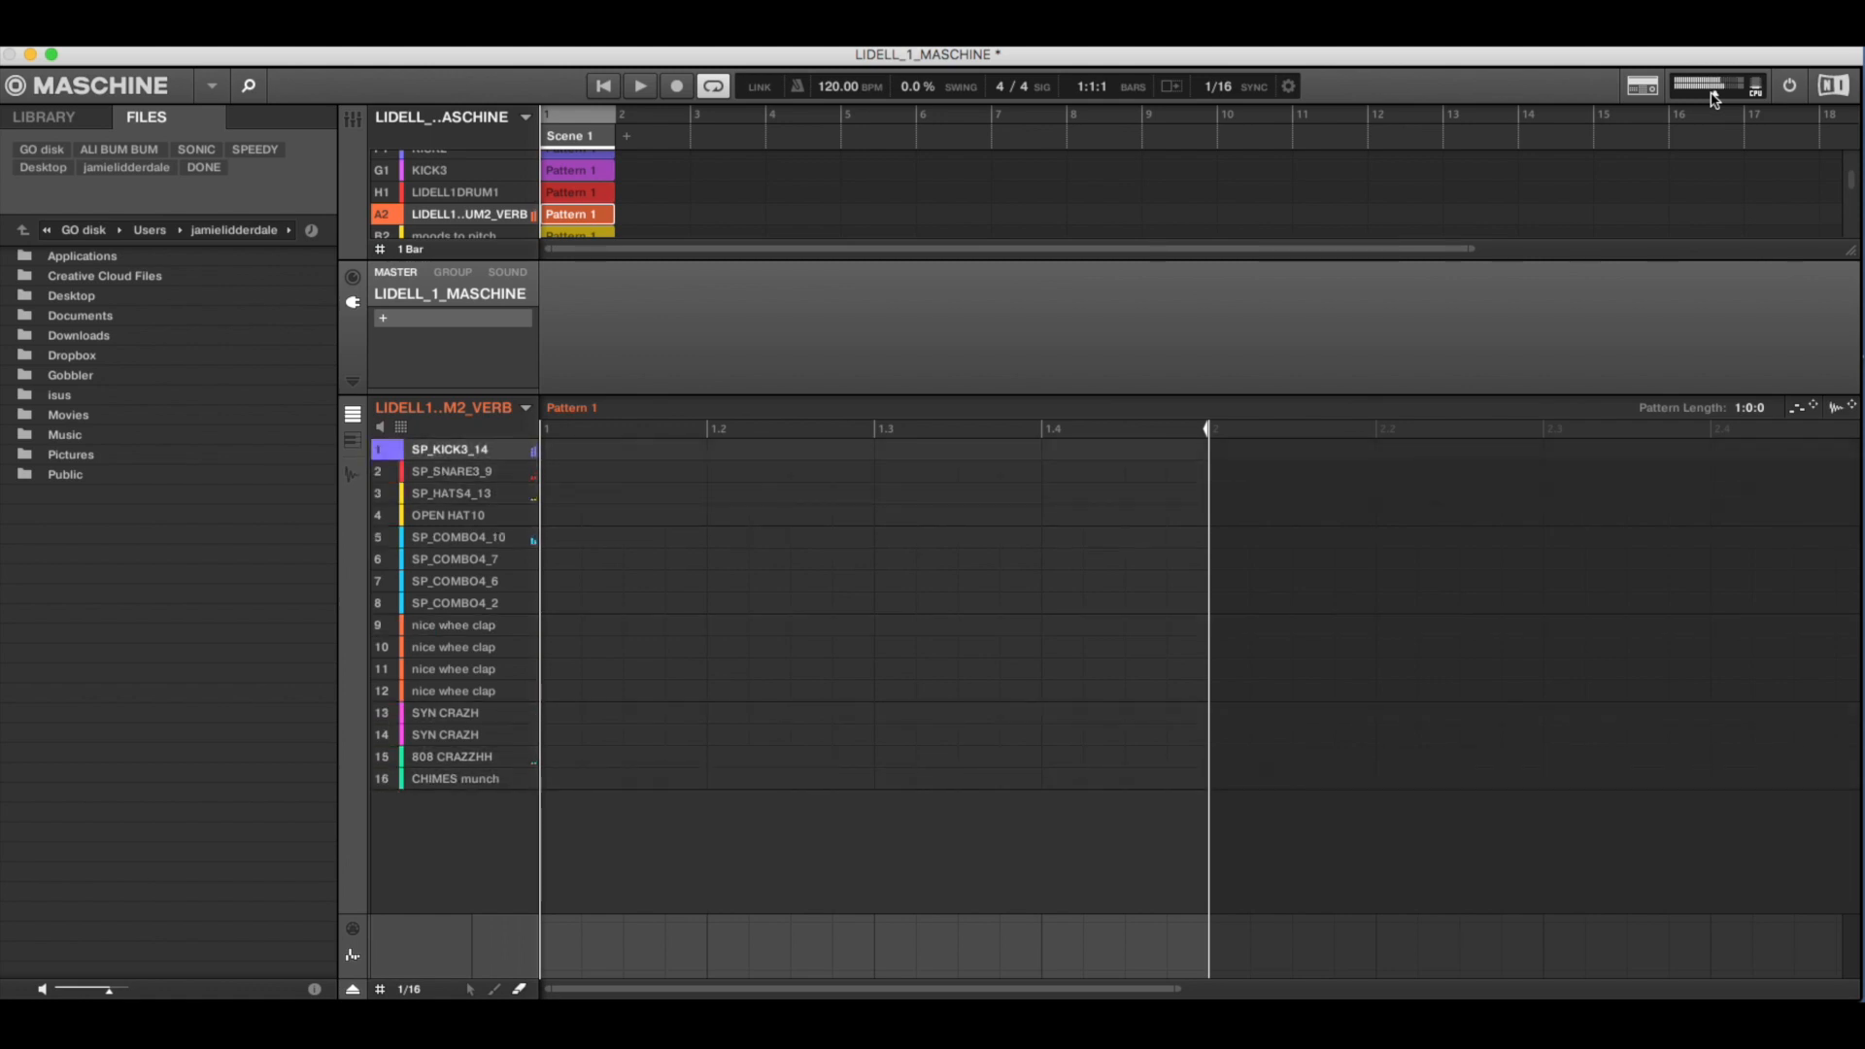
- Audition the LIDELL1DRUM1 kit and return to the VERB drum kit in group A2, adjusting the master volume for each
{"action": "left_click", "coordinate": [459, 194]}
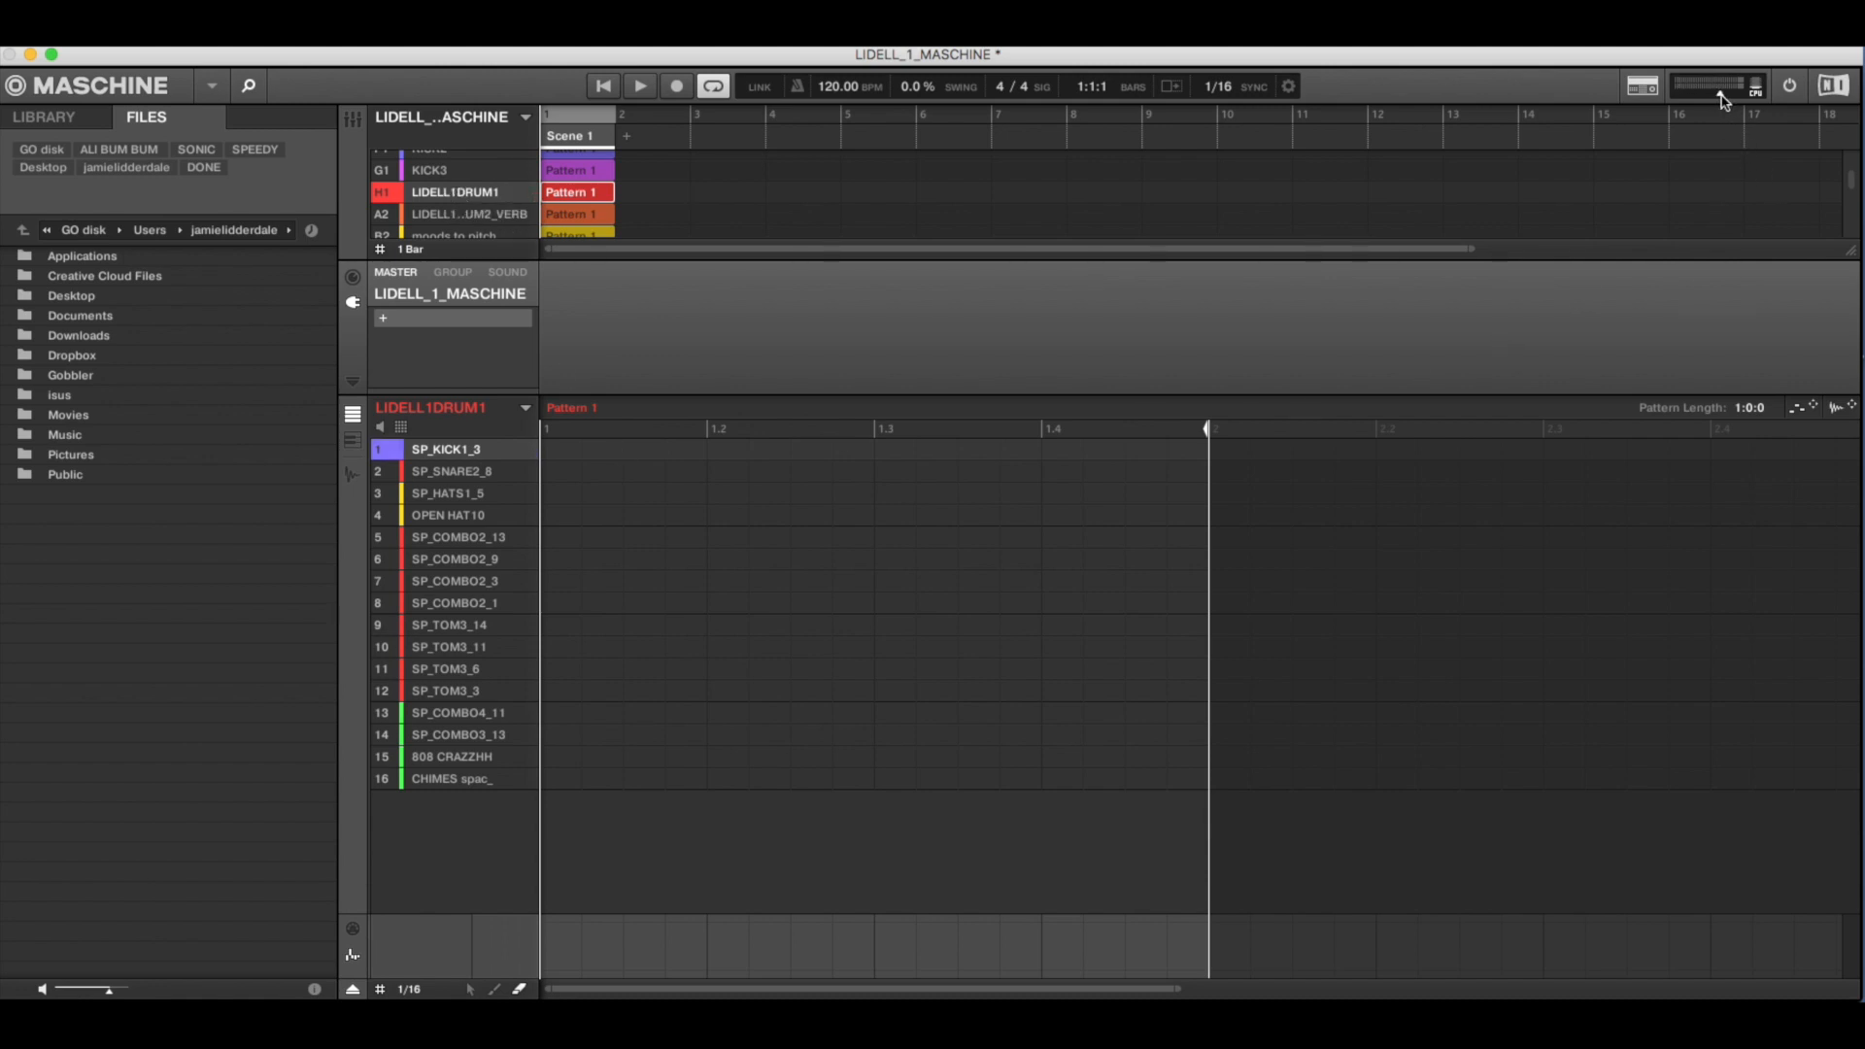
{"action": "left_click_drag", "start_coordinate": [1722, 95], "coordinate": [1728, 95]}
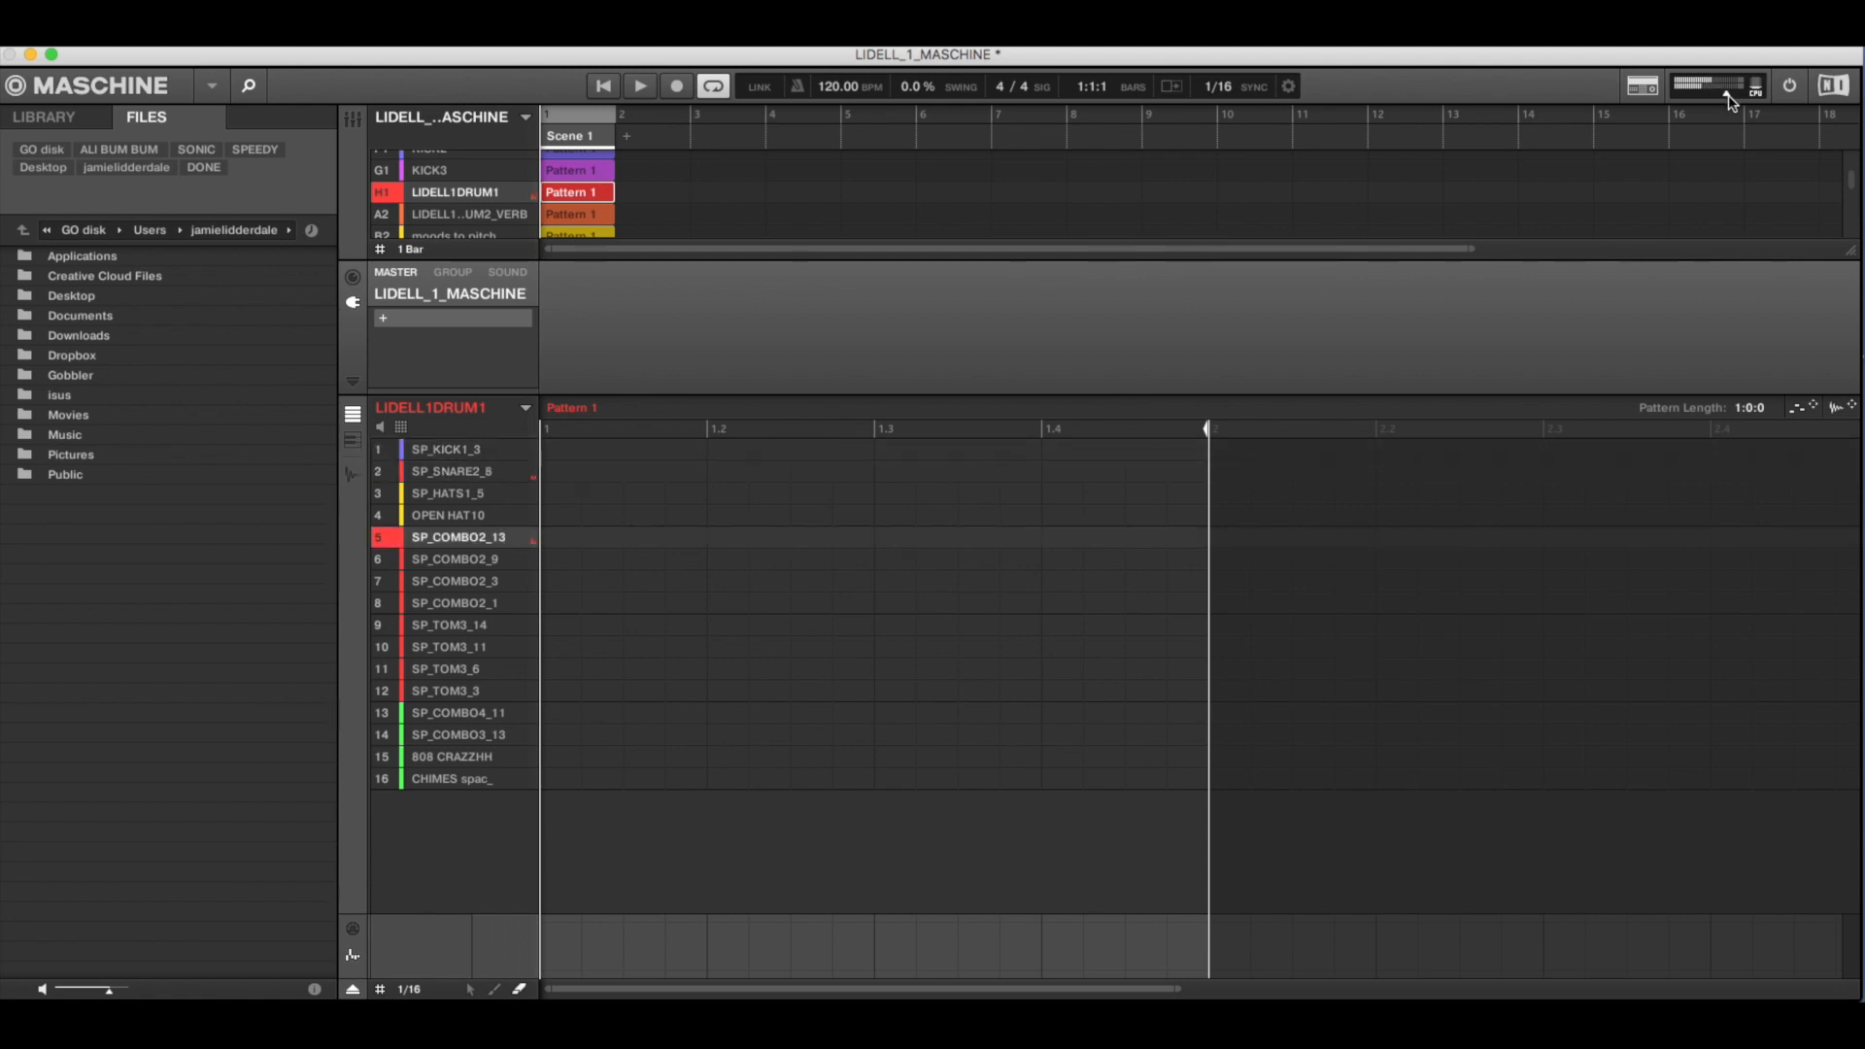
{"action": "left_click_drag", "start_coordinate": [1728, 95], "coordinate": [1622, 123]}
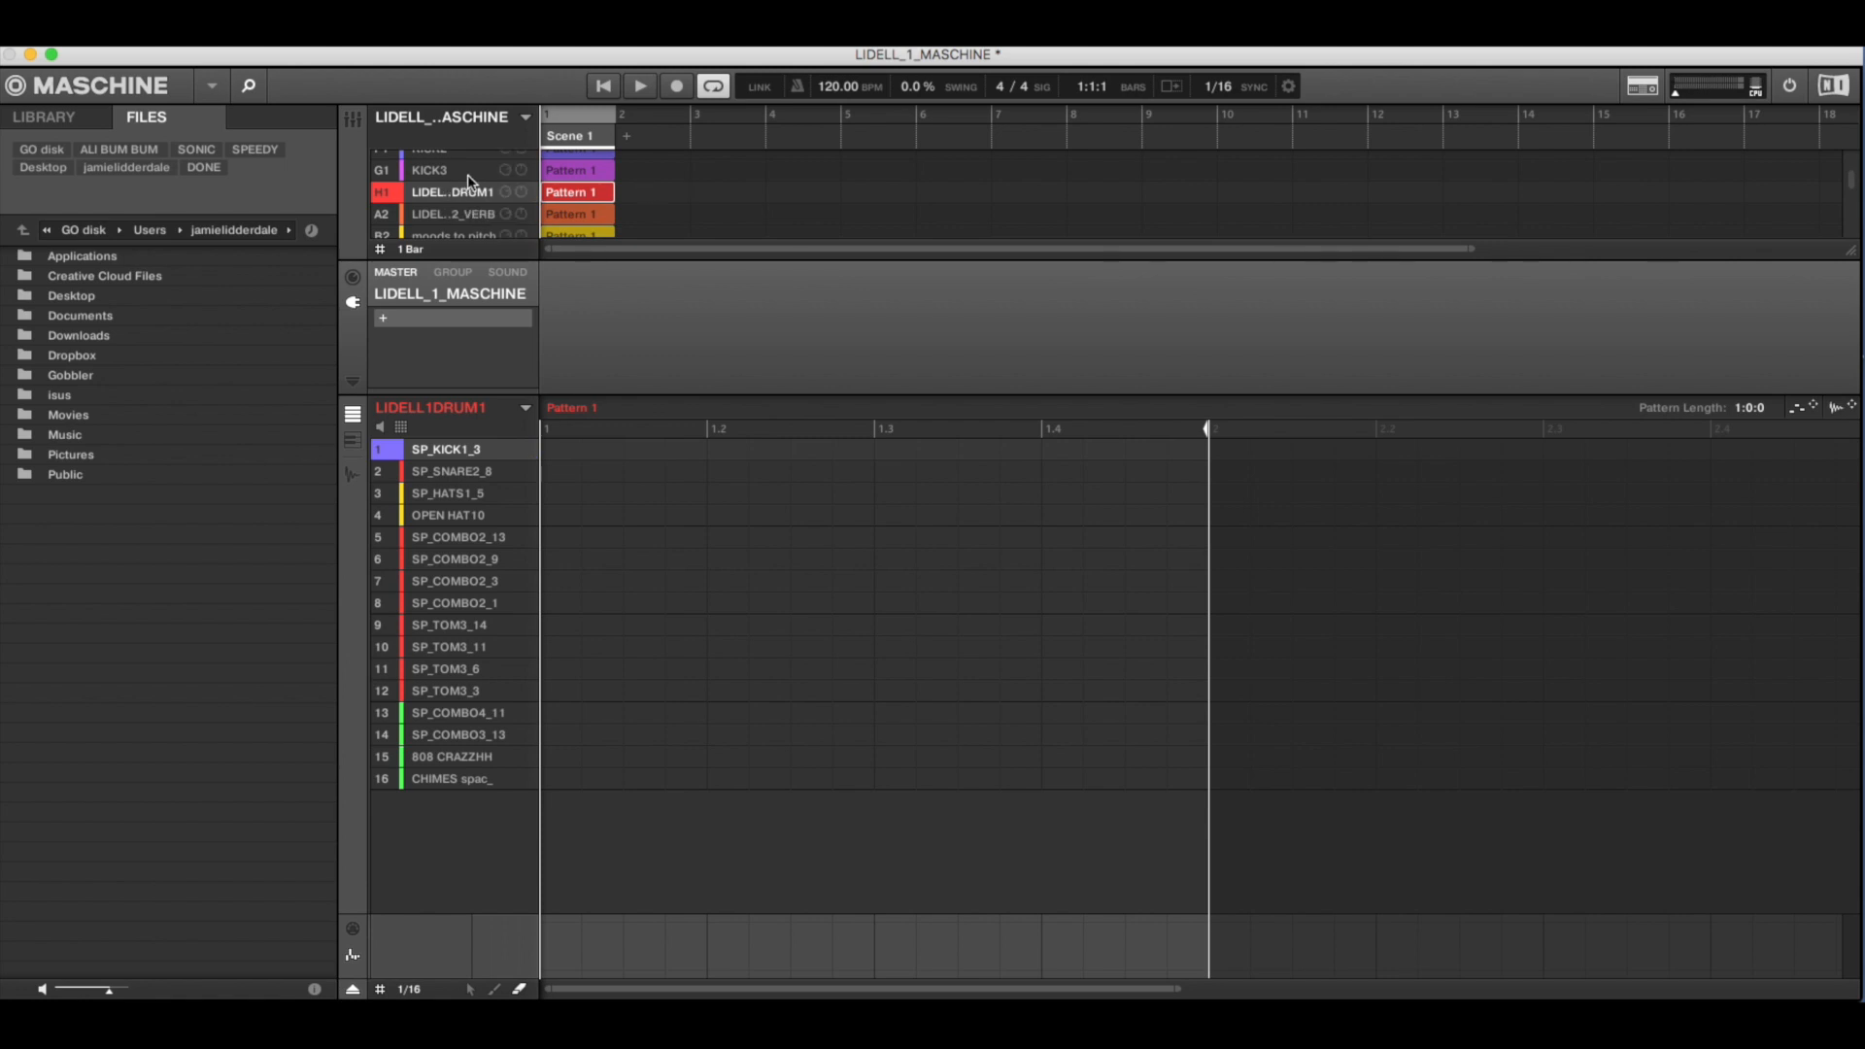
{"action": "left_click", "coordinate": [469, 213]}
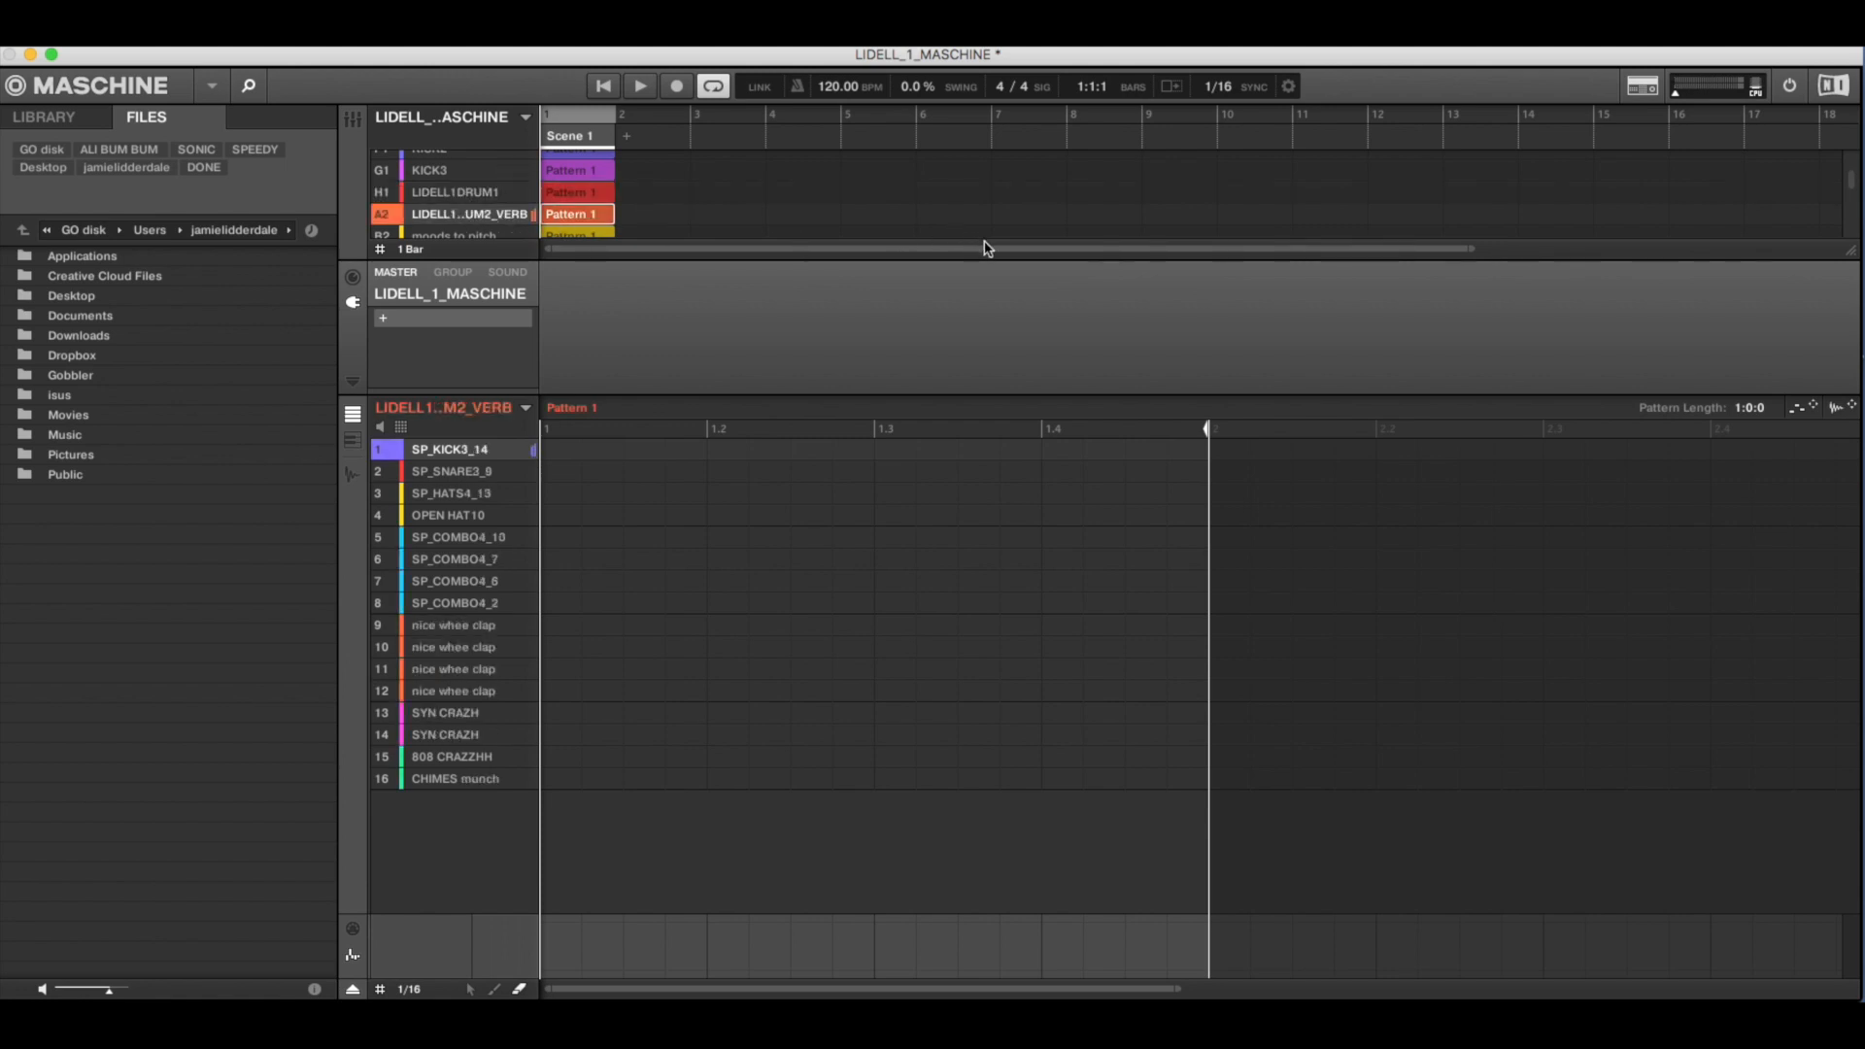
{"action": "left_click_drag", "start_coordinate": [1693, 95], "coordinate": [1714, 94]}
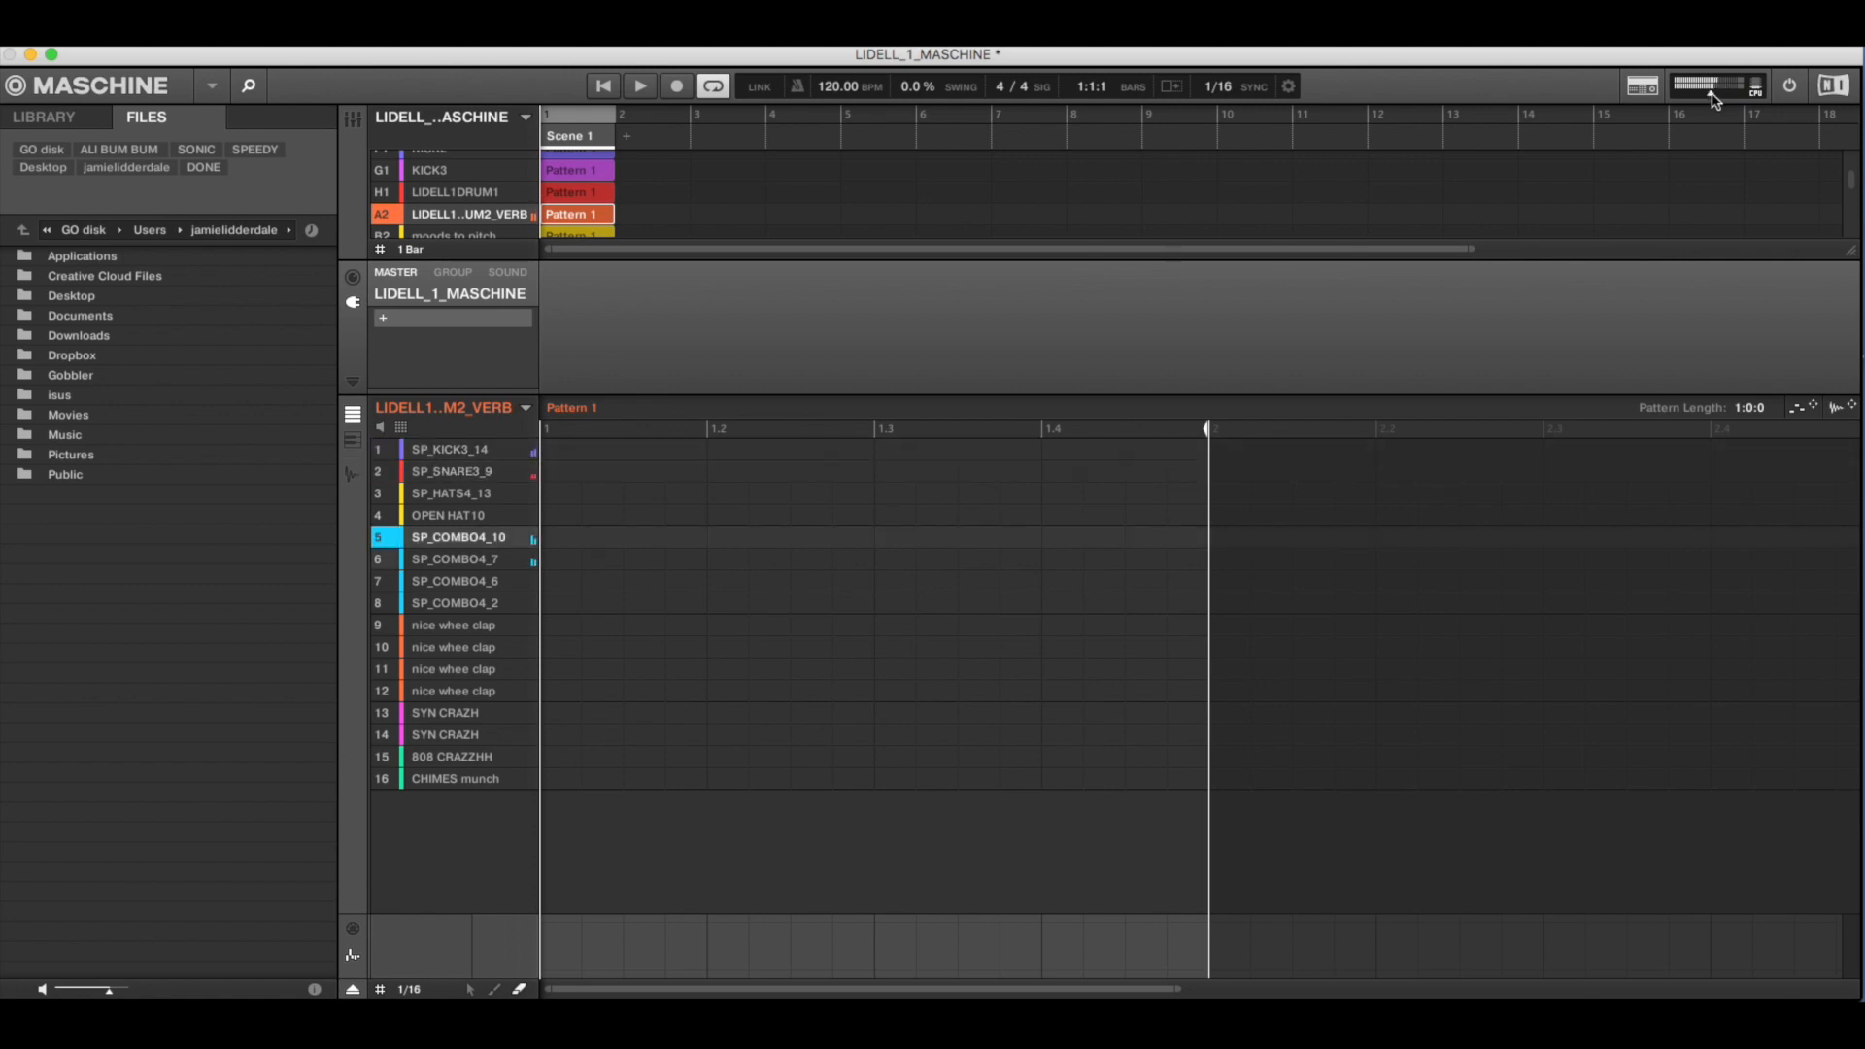
- Select the moods to pitch group and audition its sounds, including drone 2000 1 and the upstairs pad
{"action": "scroll", "coordinate": [498, 201], "scroll_direction": "down", "scroll_amount": 1}
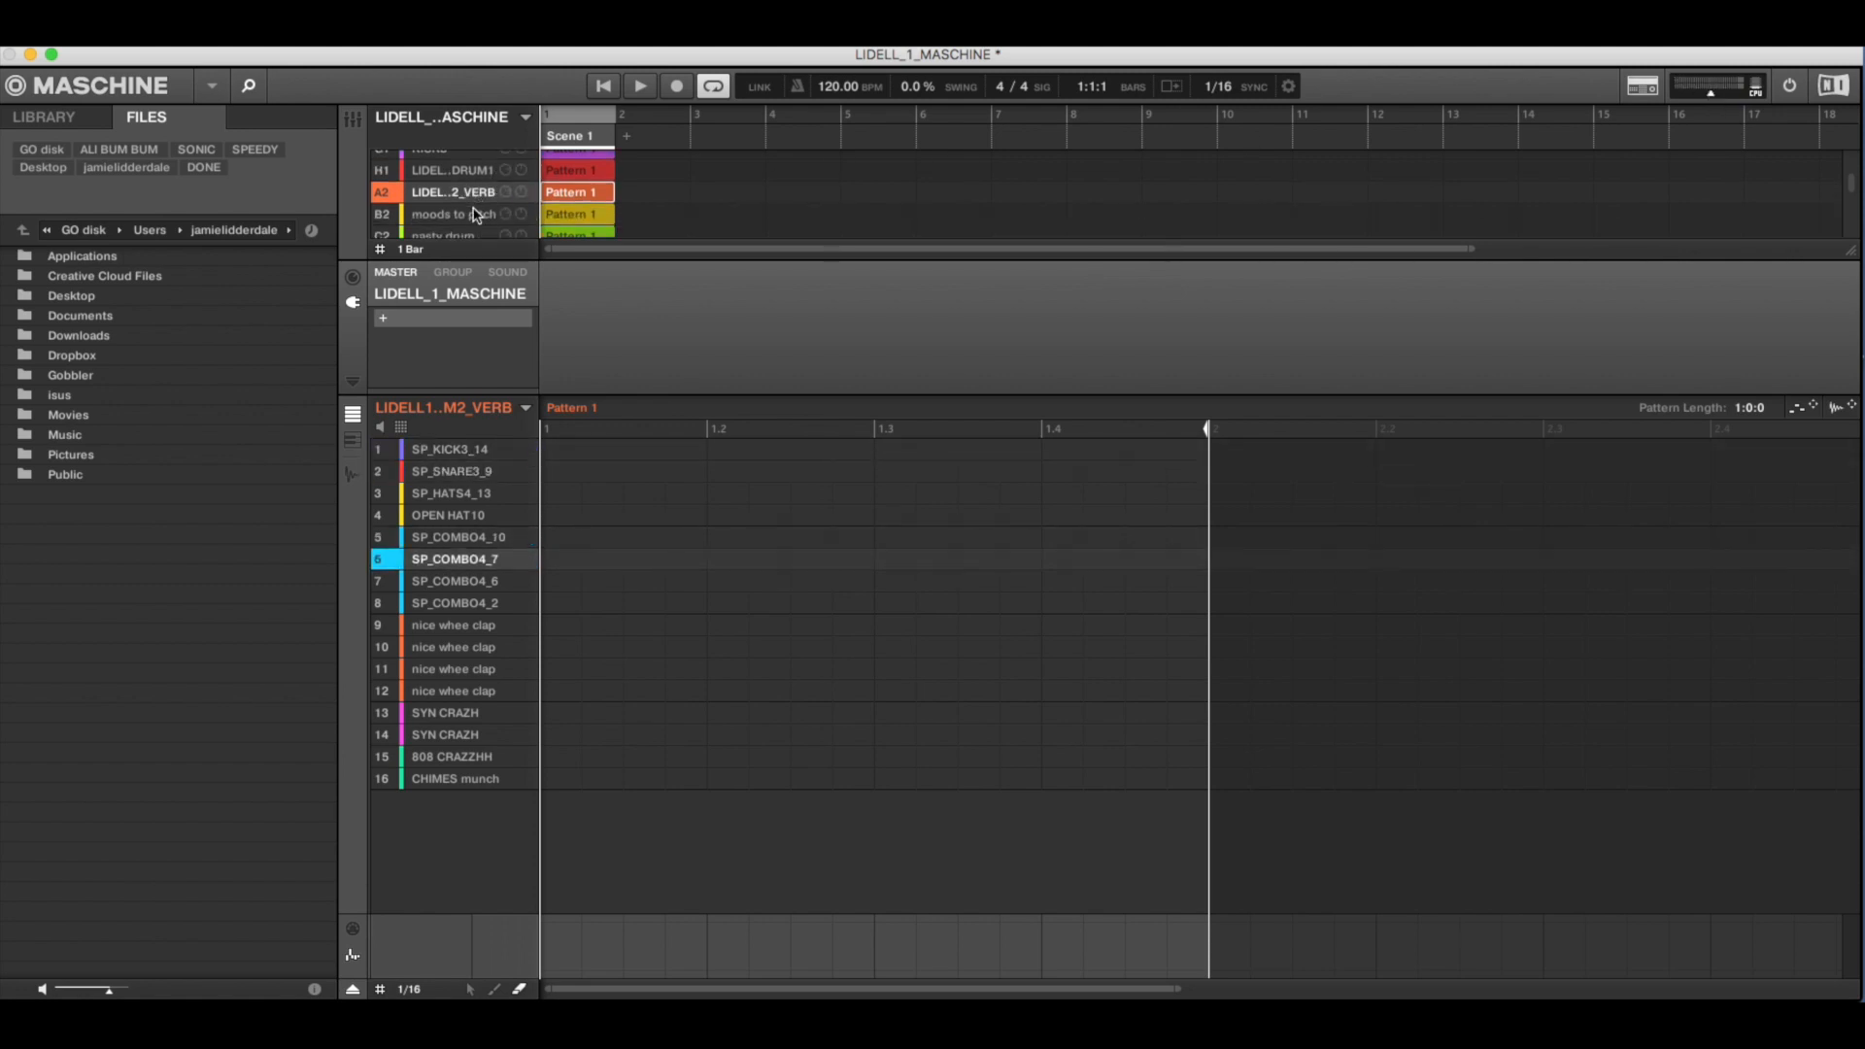
{"action": "left_click", "coordinate": [480, 215]}
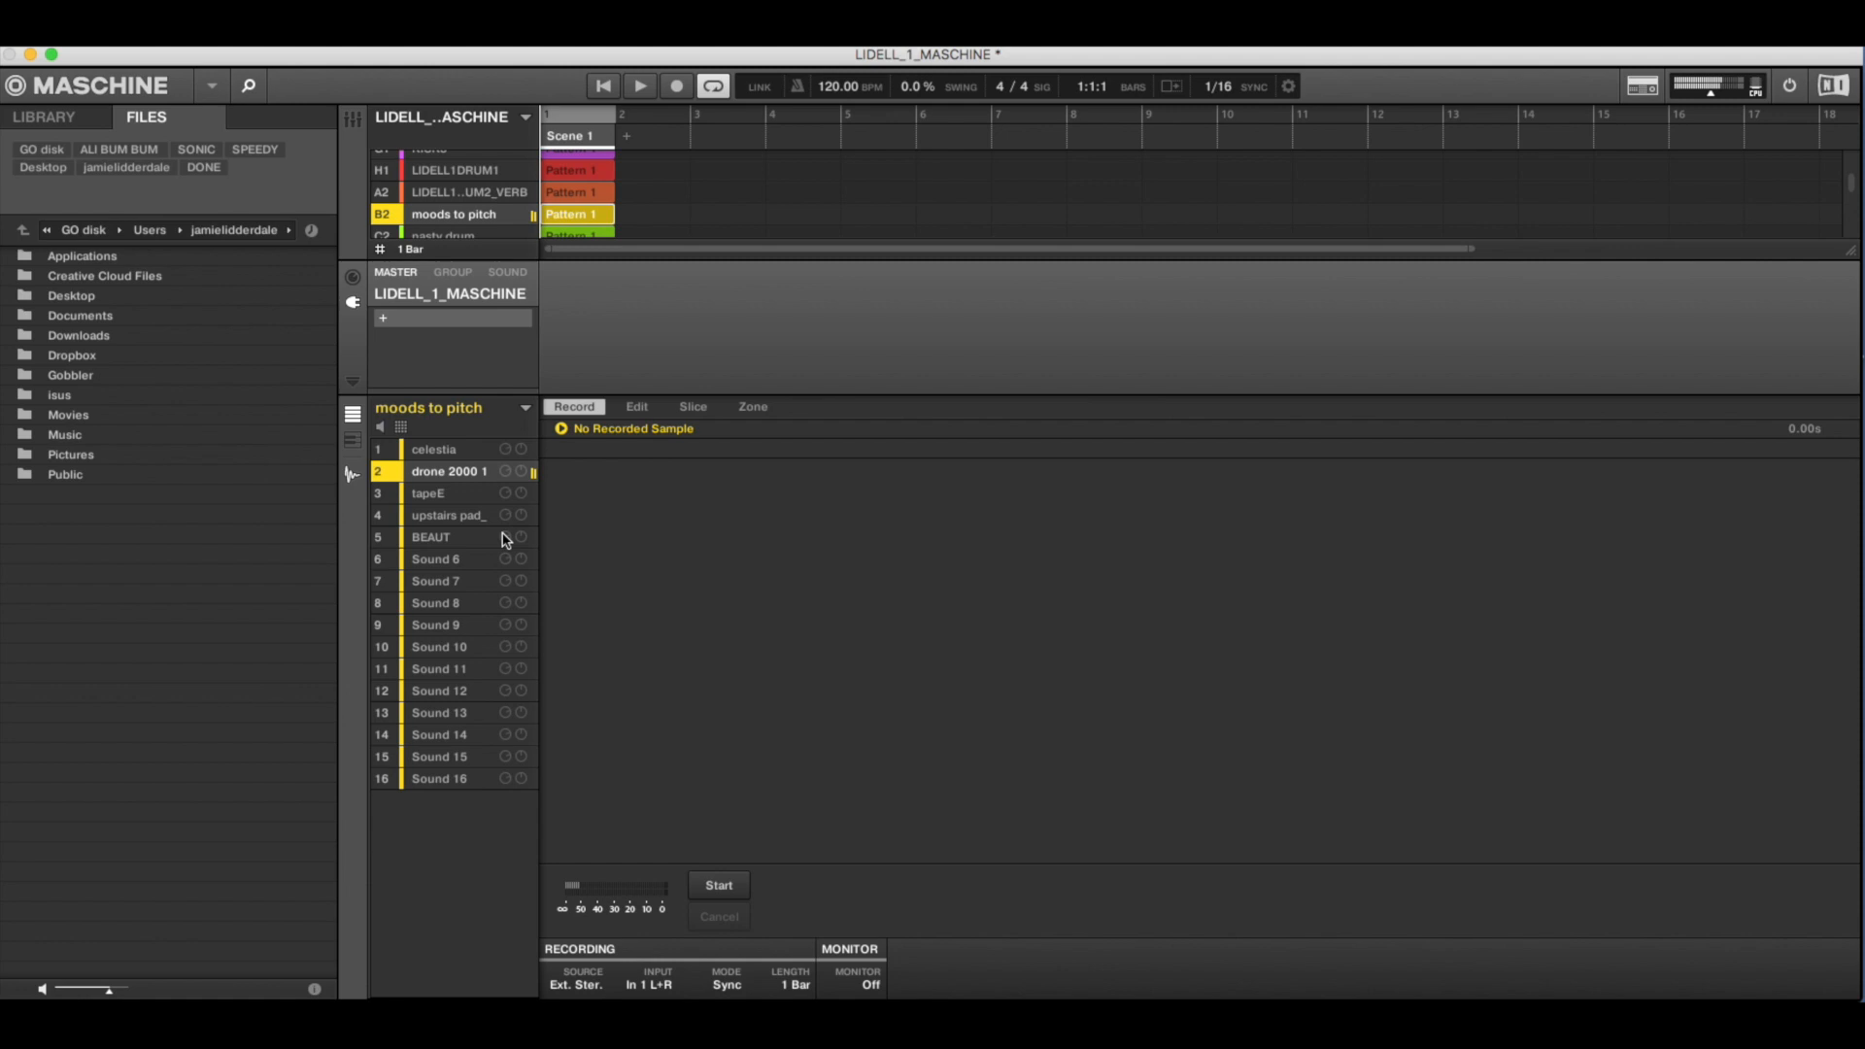
{"action": "left_click", "coordinate": [468, 531]}
{"action": "left_click", "coordinate": [468, 522]}
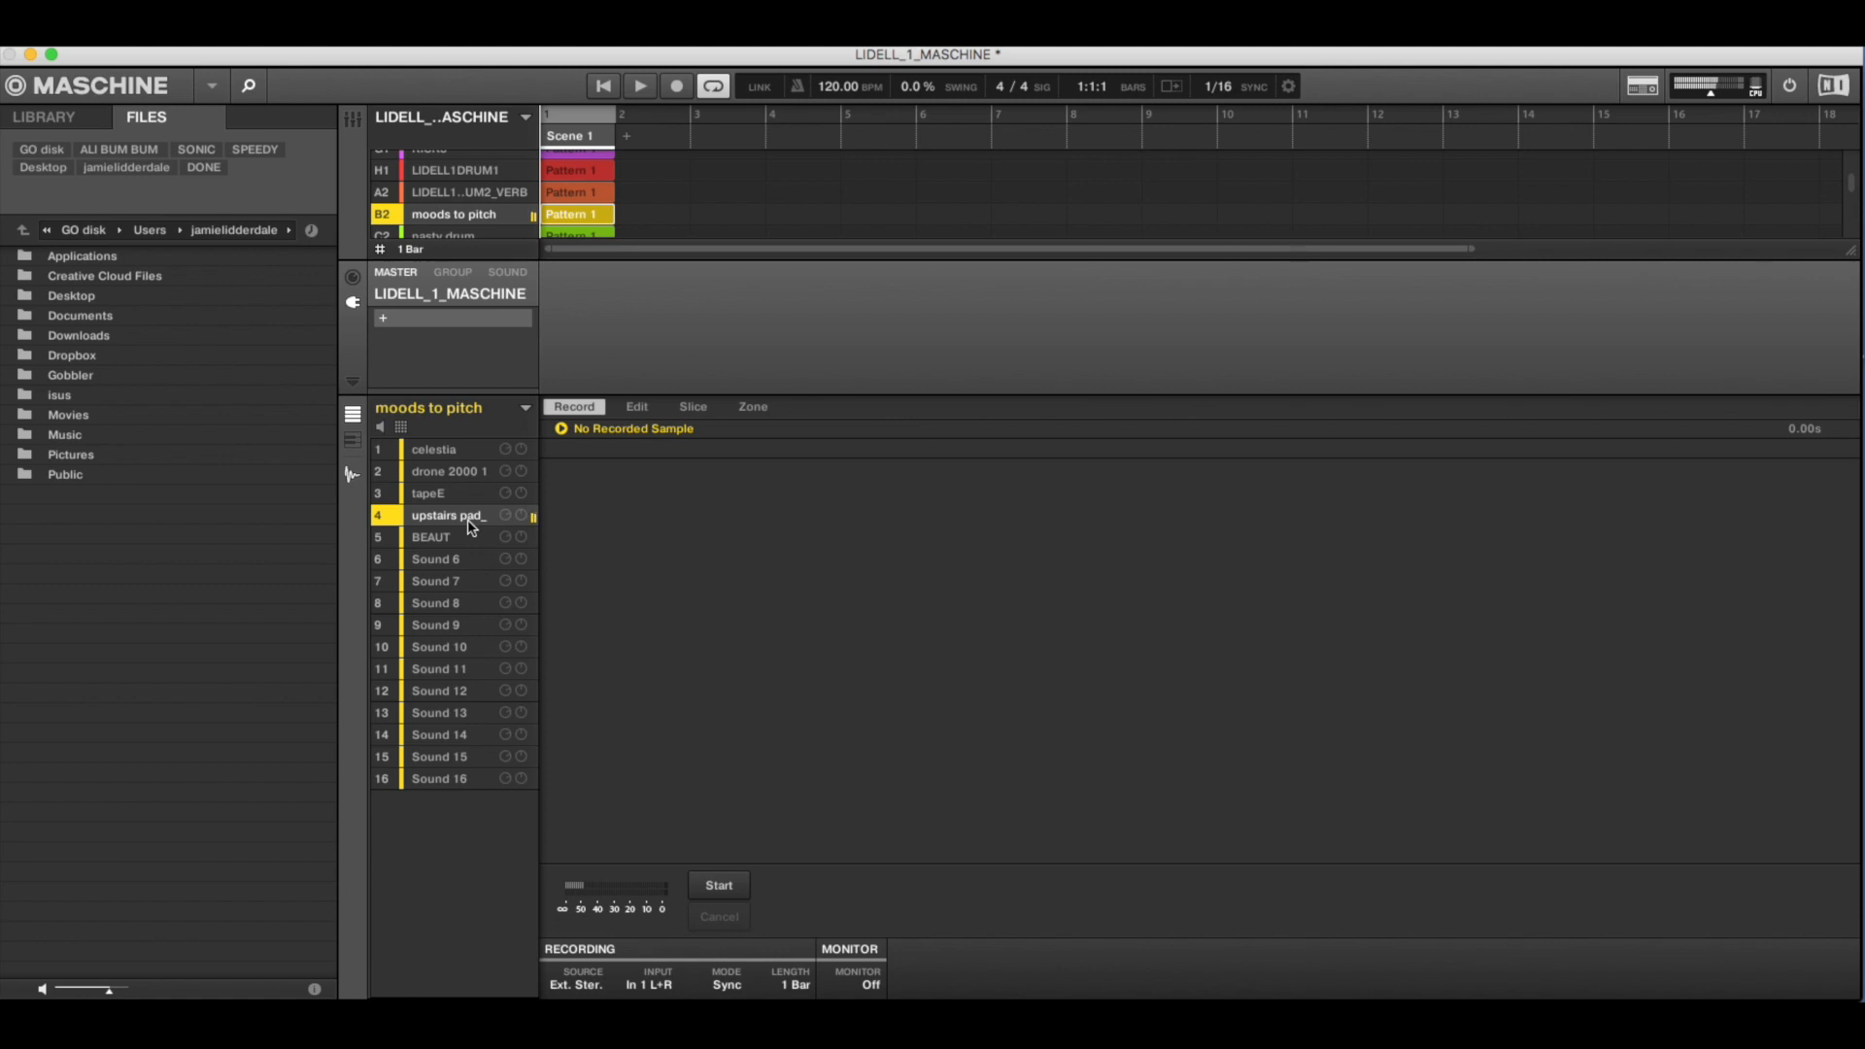
- Audition the nasty drum group, followed by the string thing group
{"action": "scroll", "coordinate": [481, 208], "scroll_direction": "down", "scroll_amount": 1}
{"action": "left_click", "coordinate": [480, 231]}
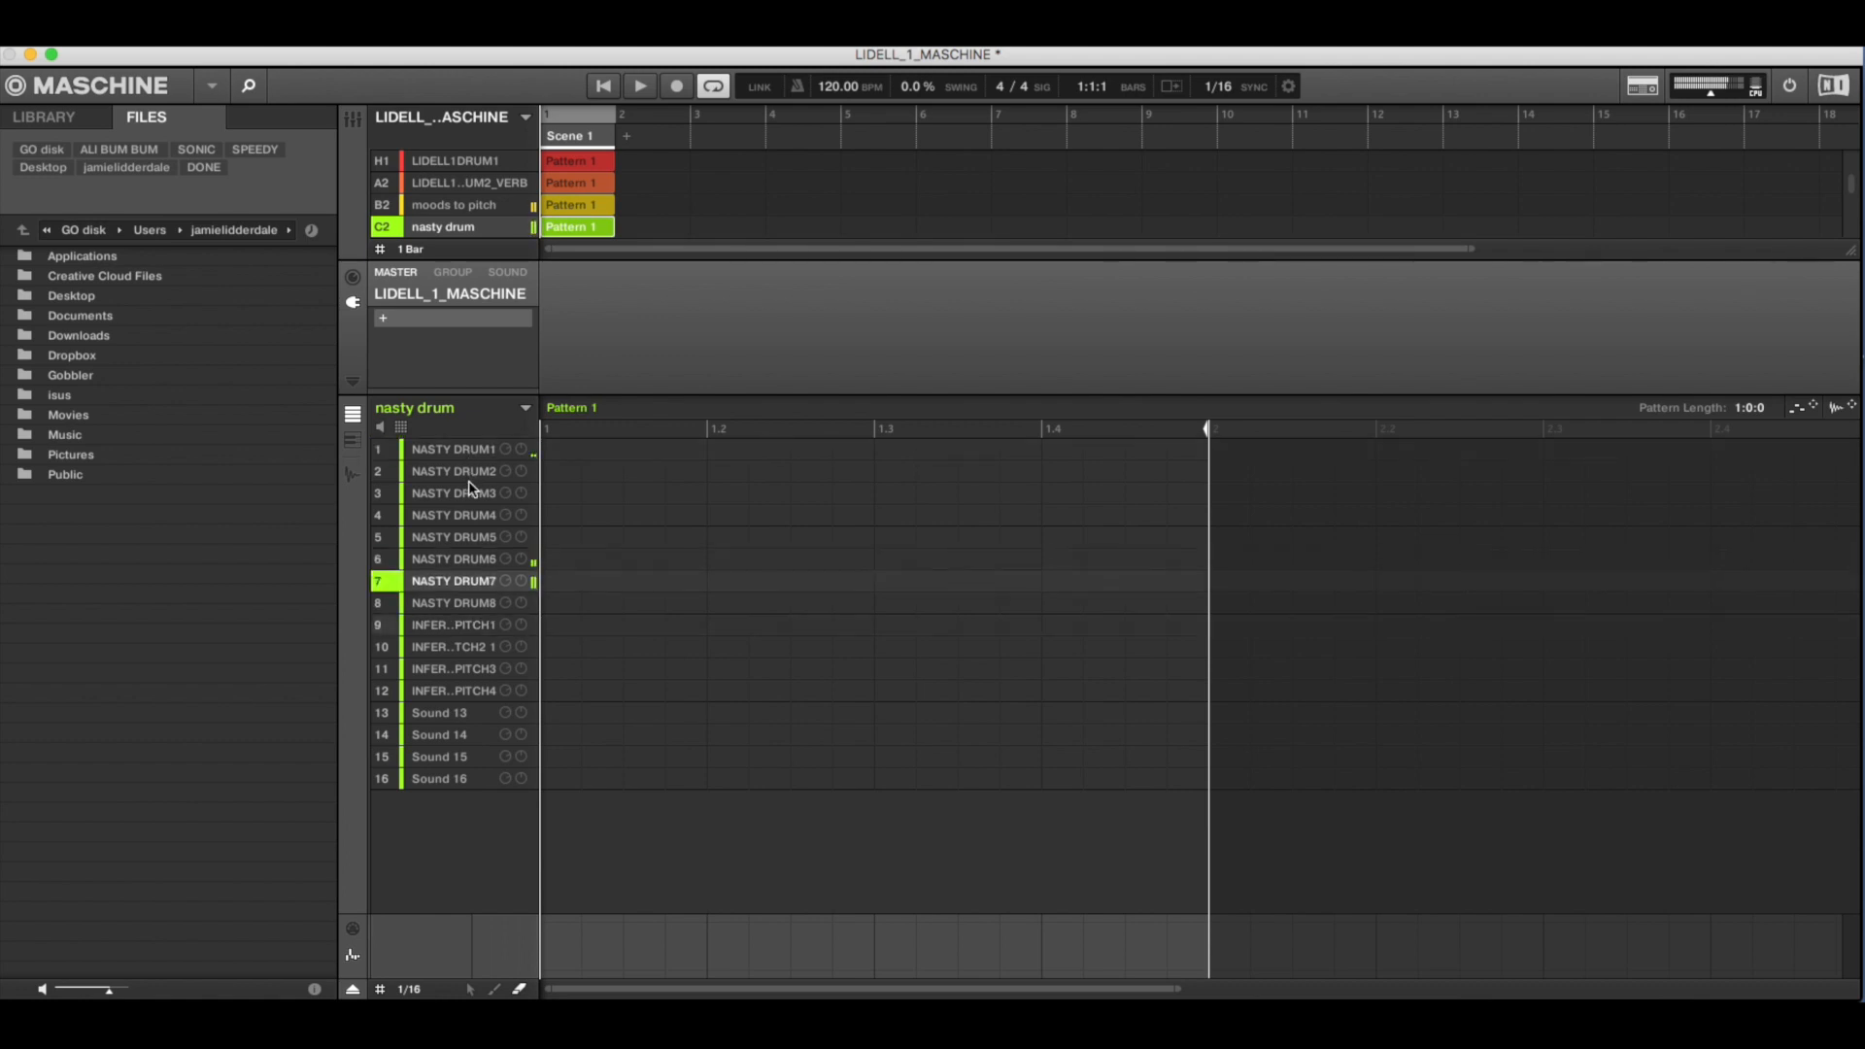
{"action": "scroll", "coordinate": [461, 177], "scroll_direction": "down", "scroll_amount": 2}
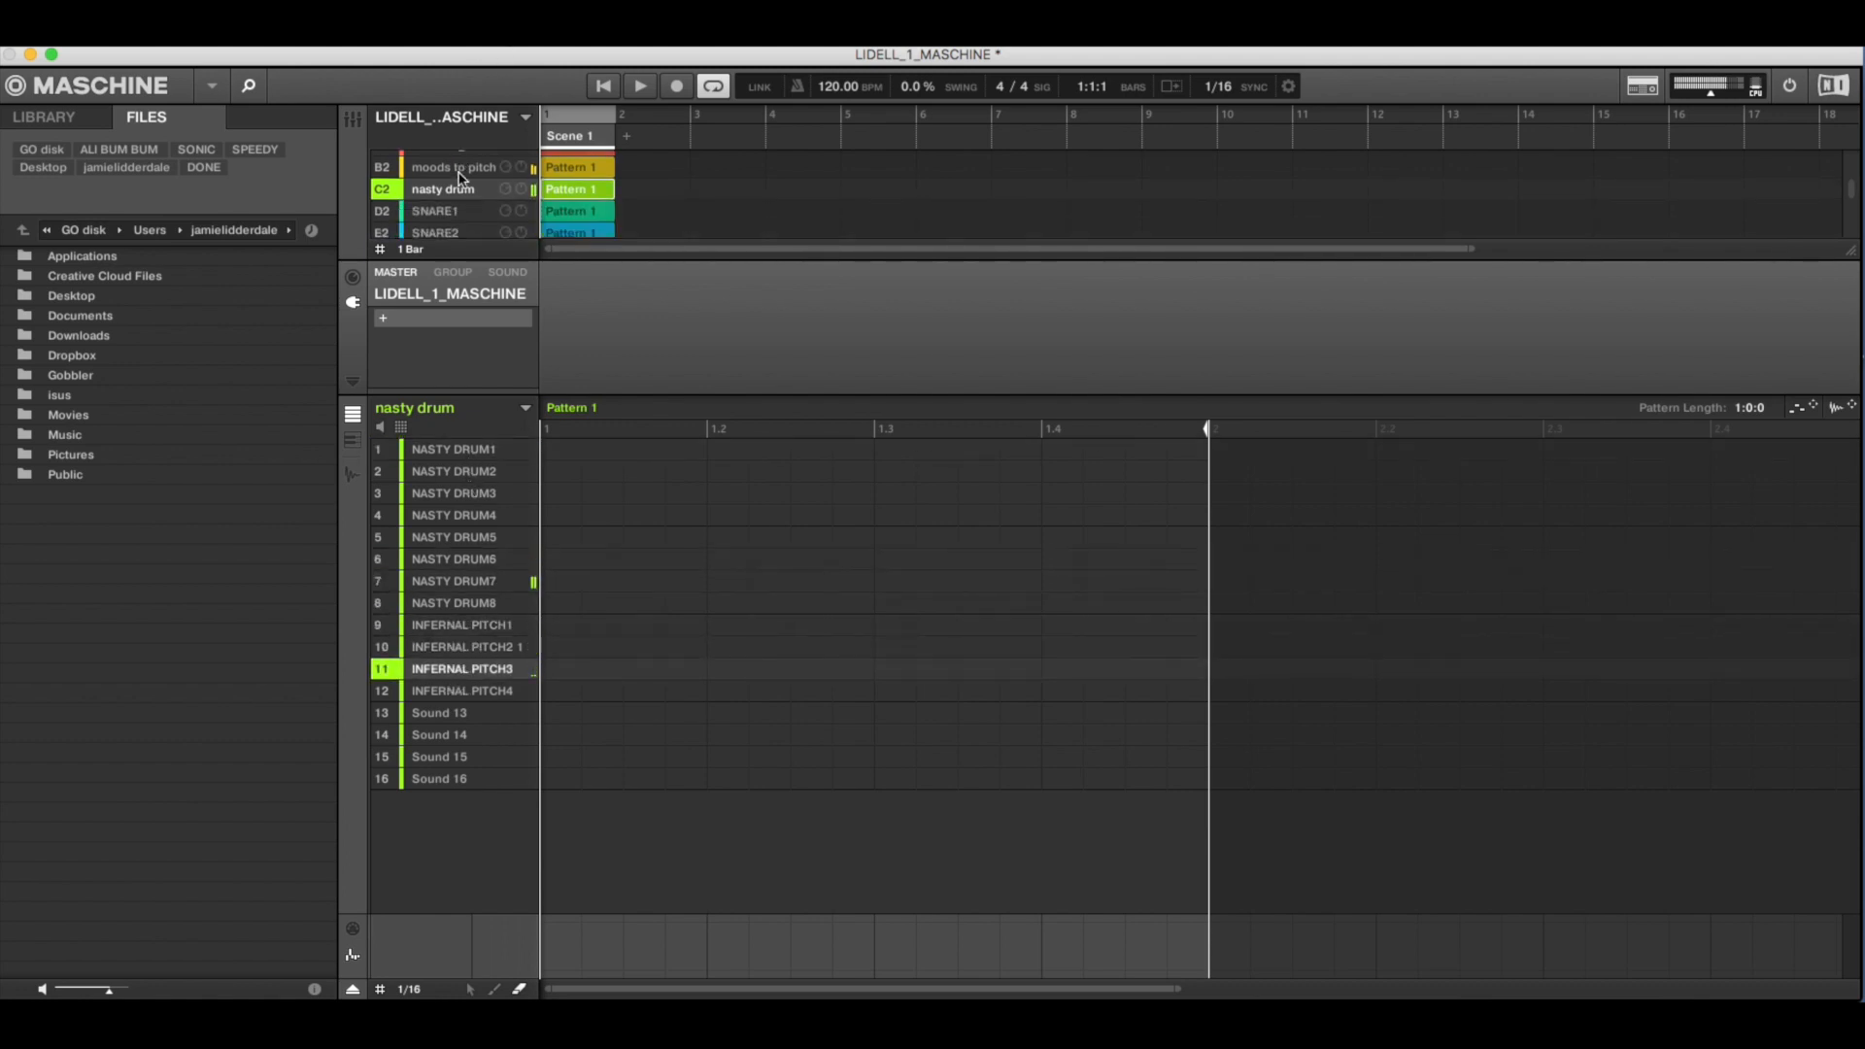
{"action": "scroll", "coordinate": [461, 178], "scroll_direction": "down", "scroll_amount": 4}
{"action": "left_click", "coordinate": [462, 180]}
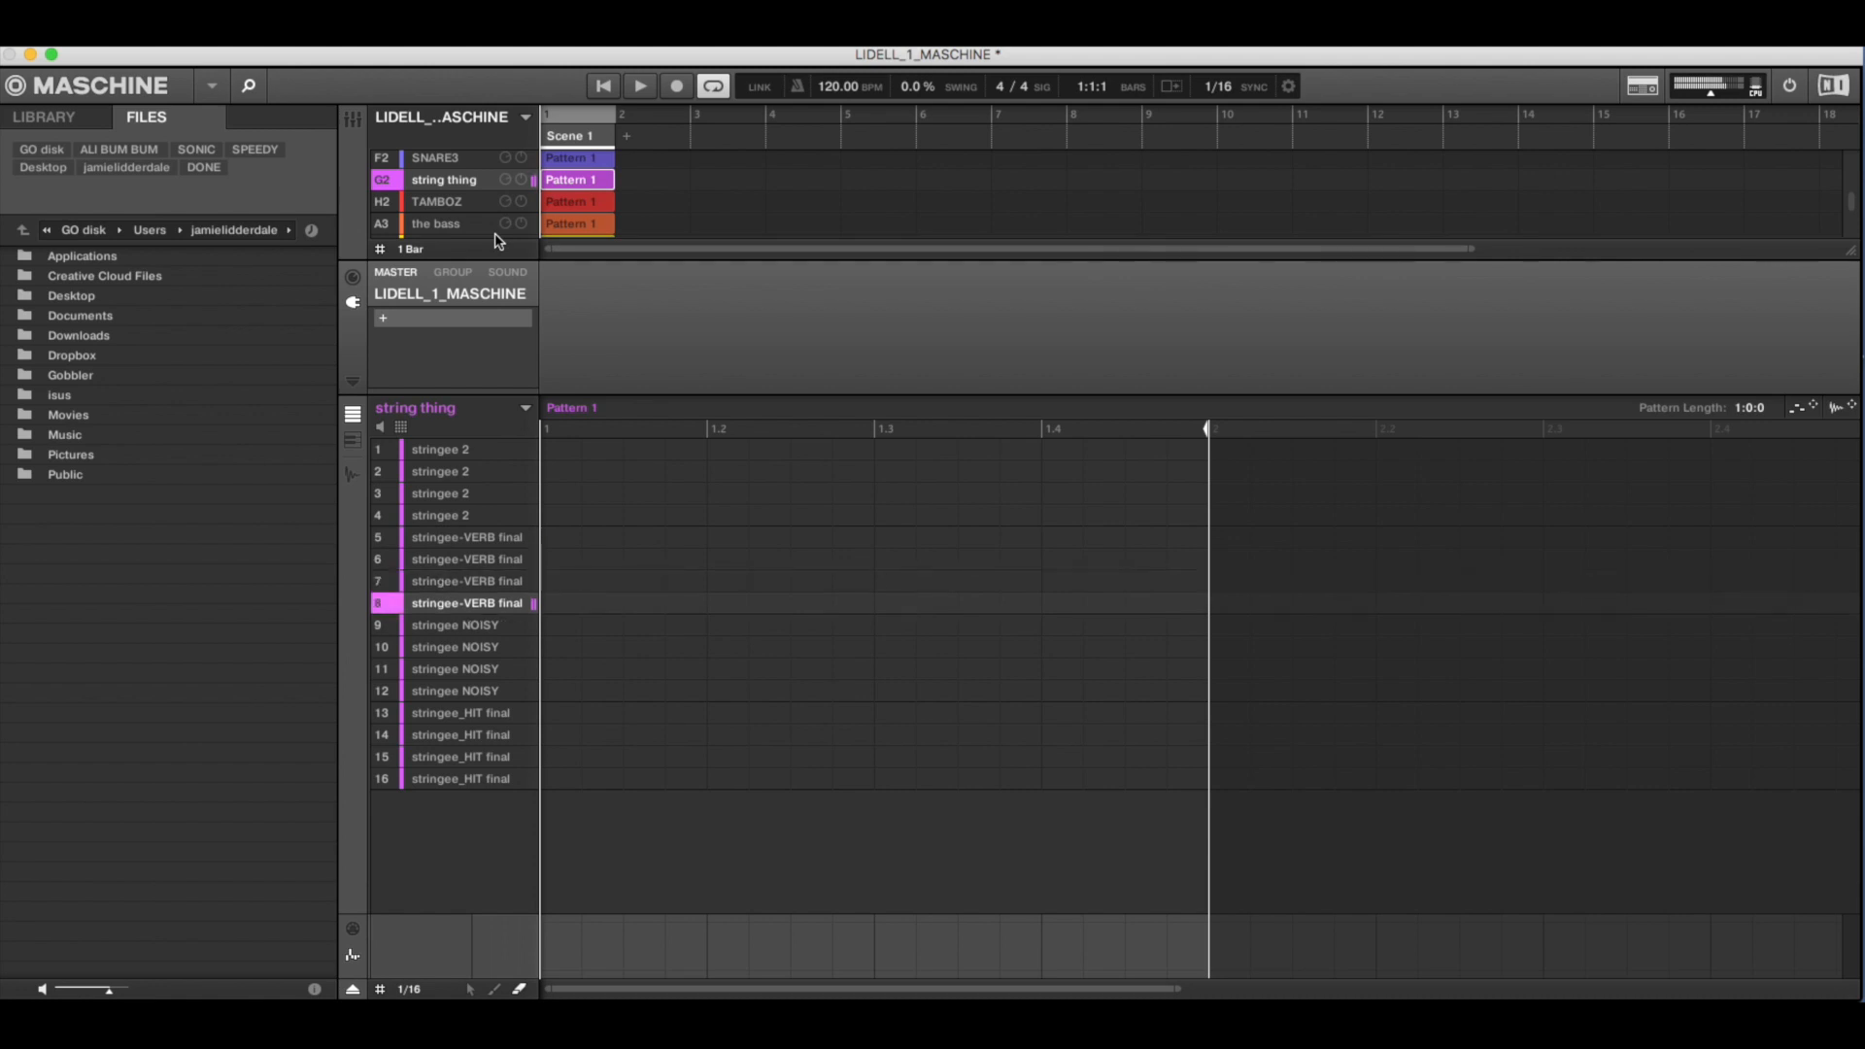
- Audition the bass group's moogy sounds and select the coins group of BERLIN COIN sounds
{"action": "scroll", "coordinate": [428, 194], "scroll_direction": "down", "scroll_amount": 2}
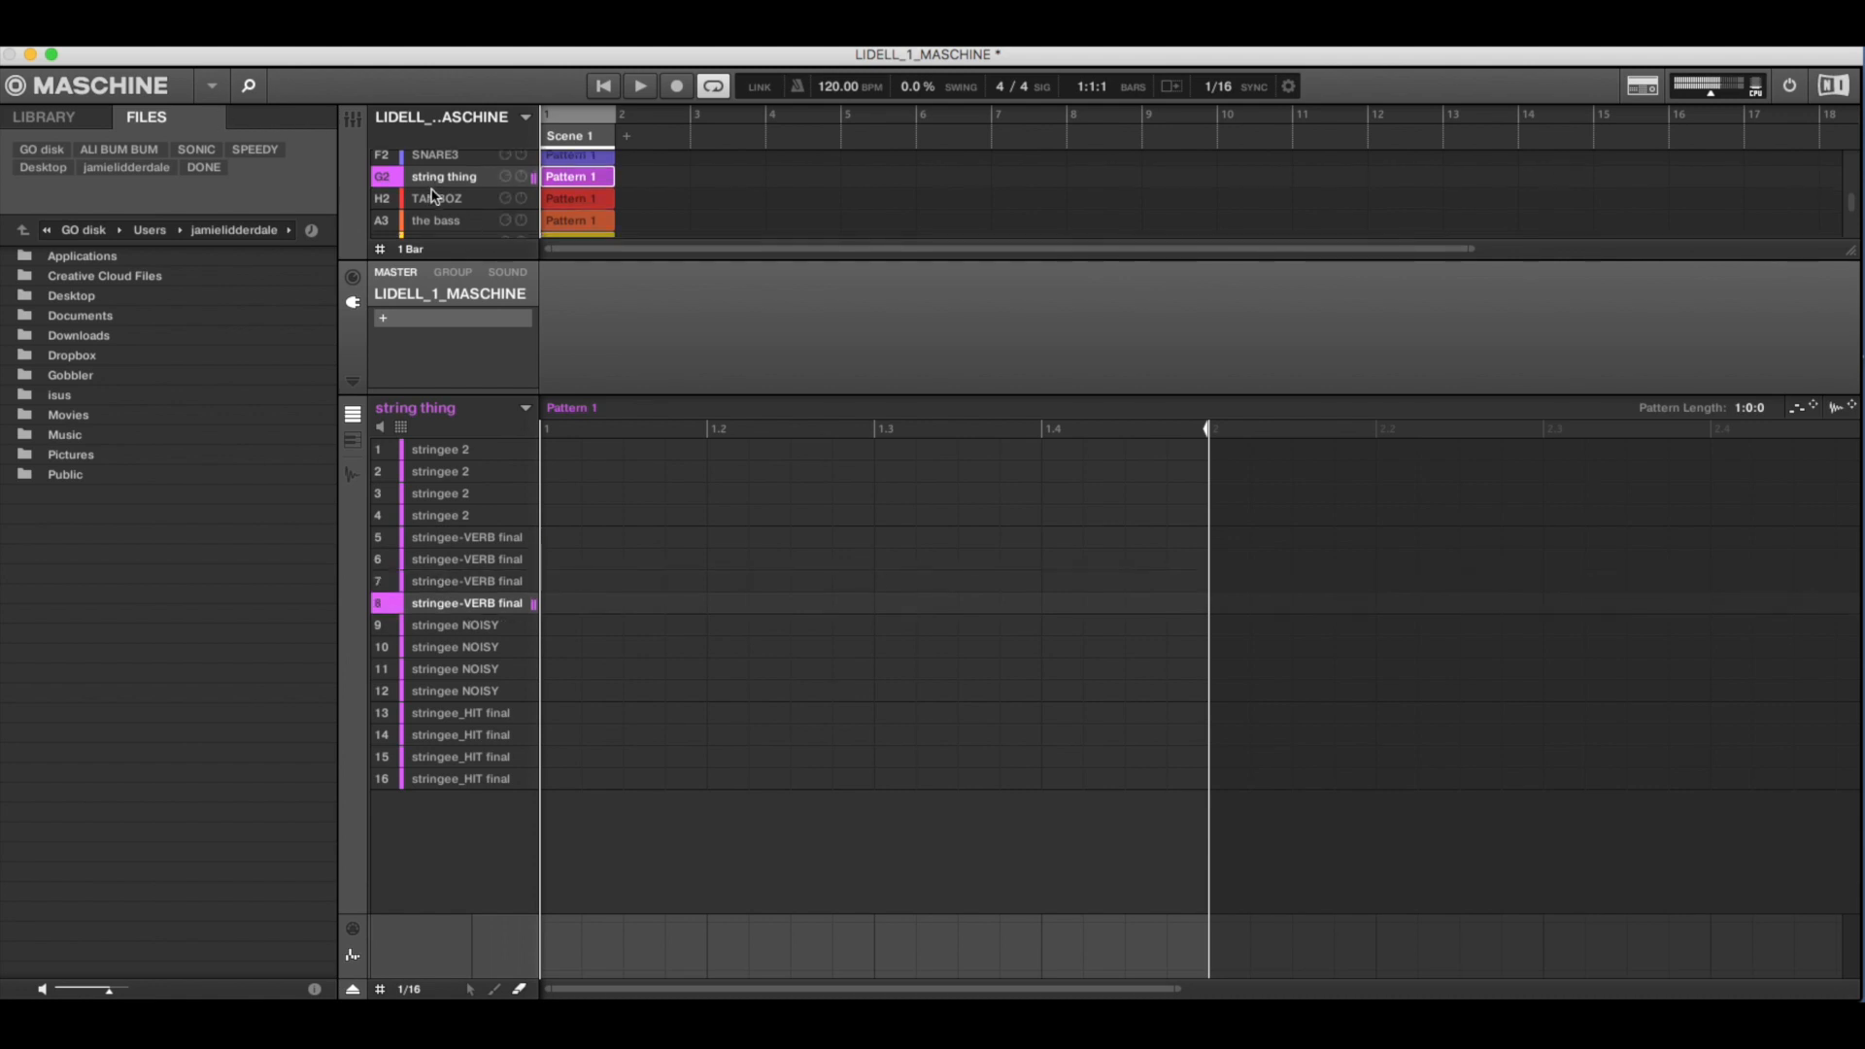
{"action": "left_click", "coordinate": [438, 210]}
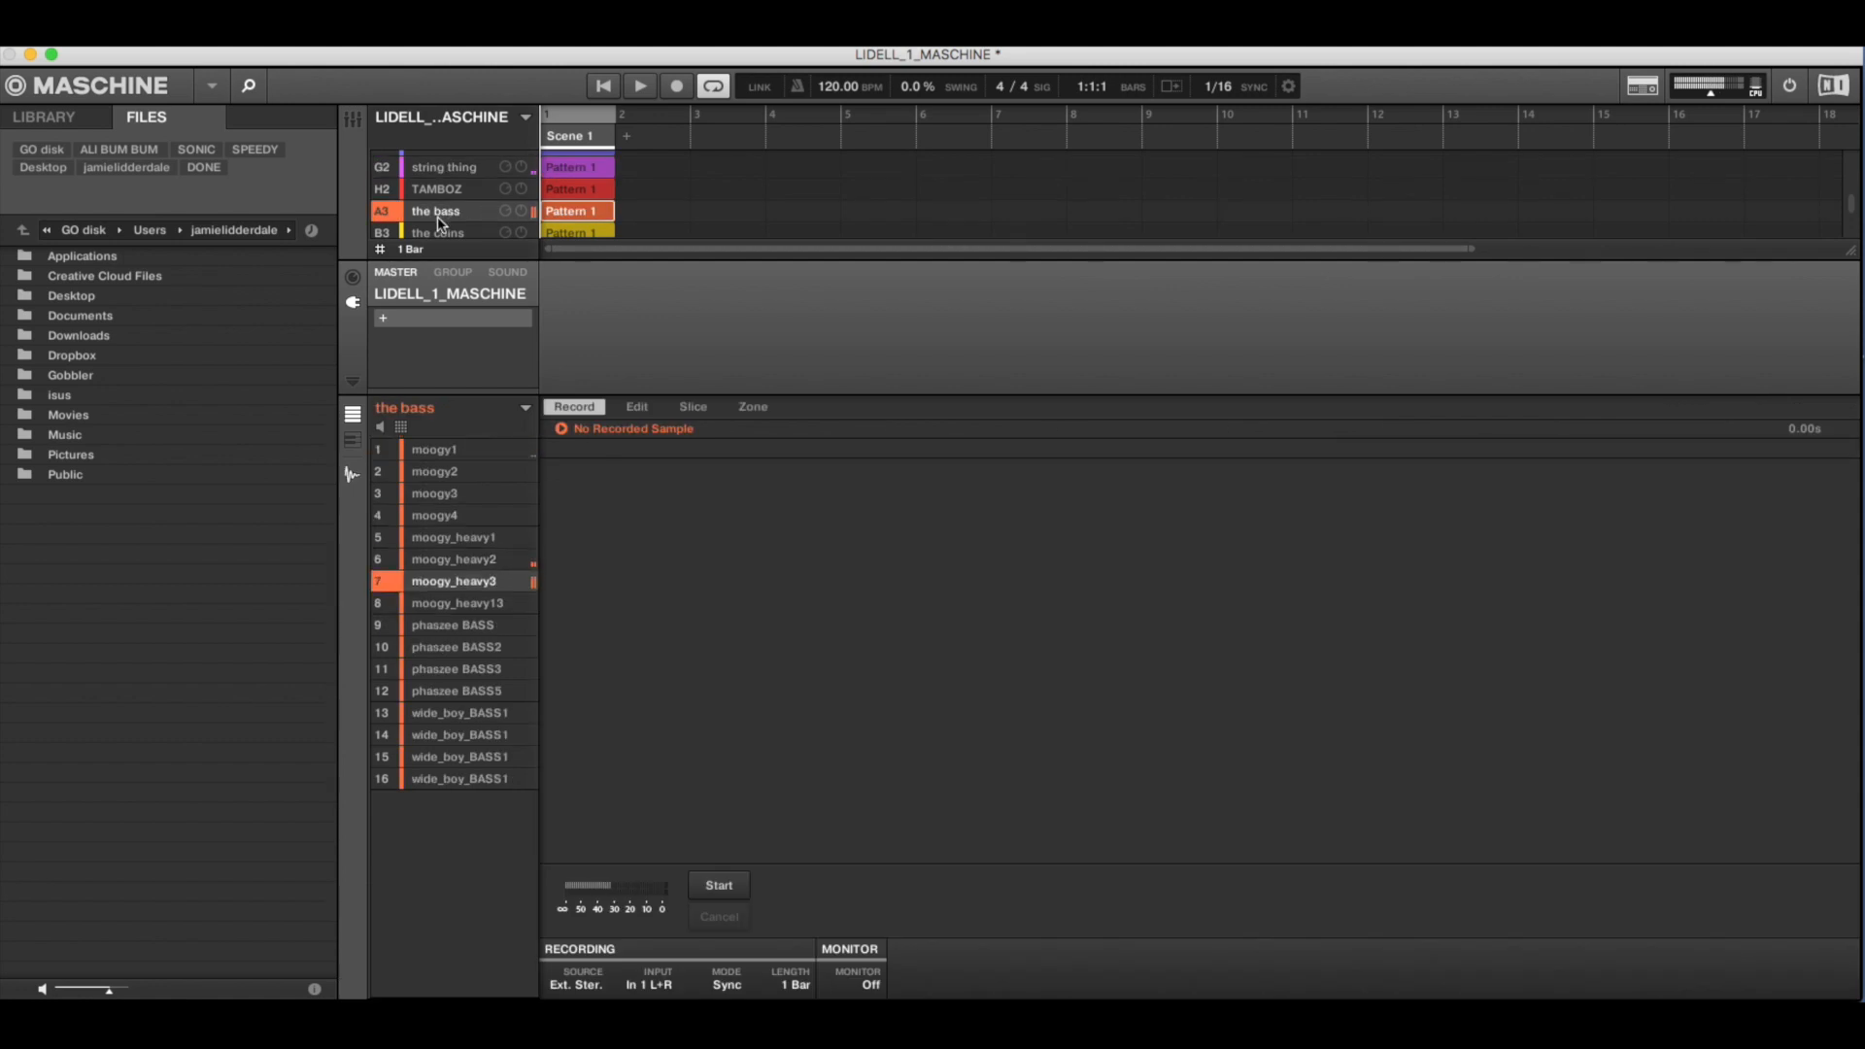
{"action": "scroll", "coordinate": [438, 222], "scroll_direction": "down", "scroll_amount": 1}
{"action": "left_click", "coordinate": [442, 220]}
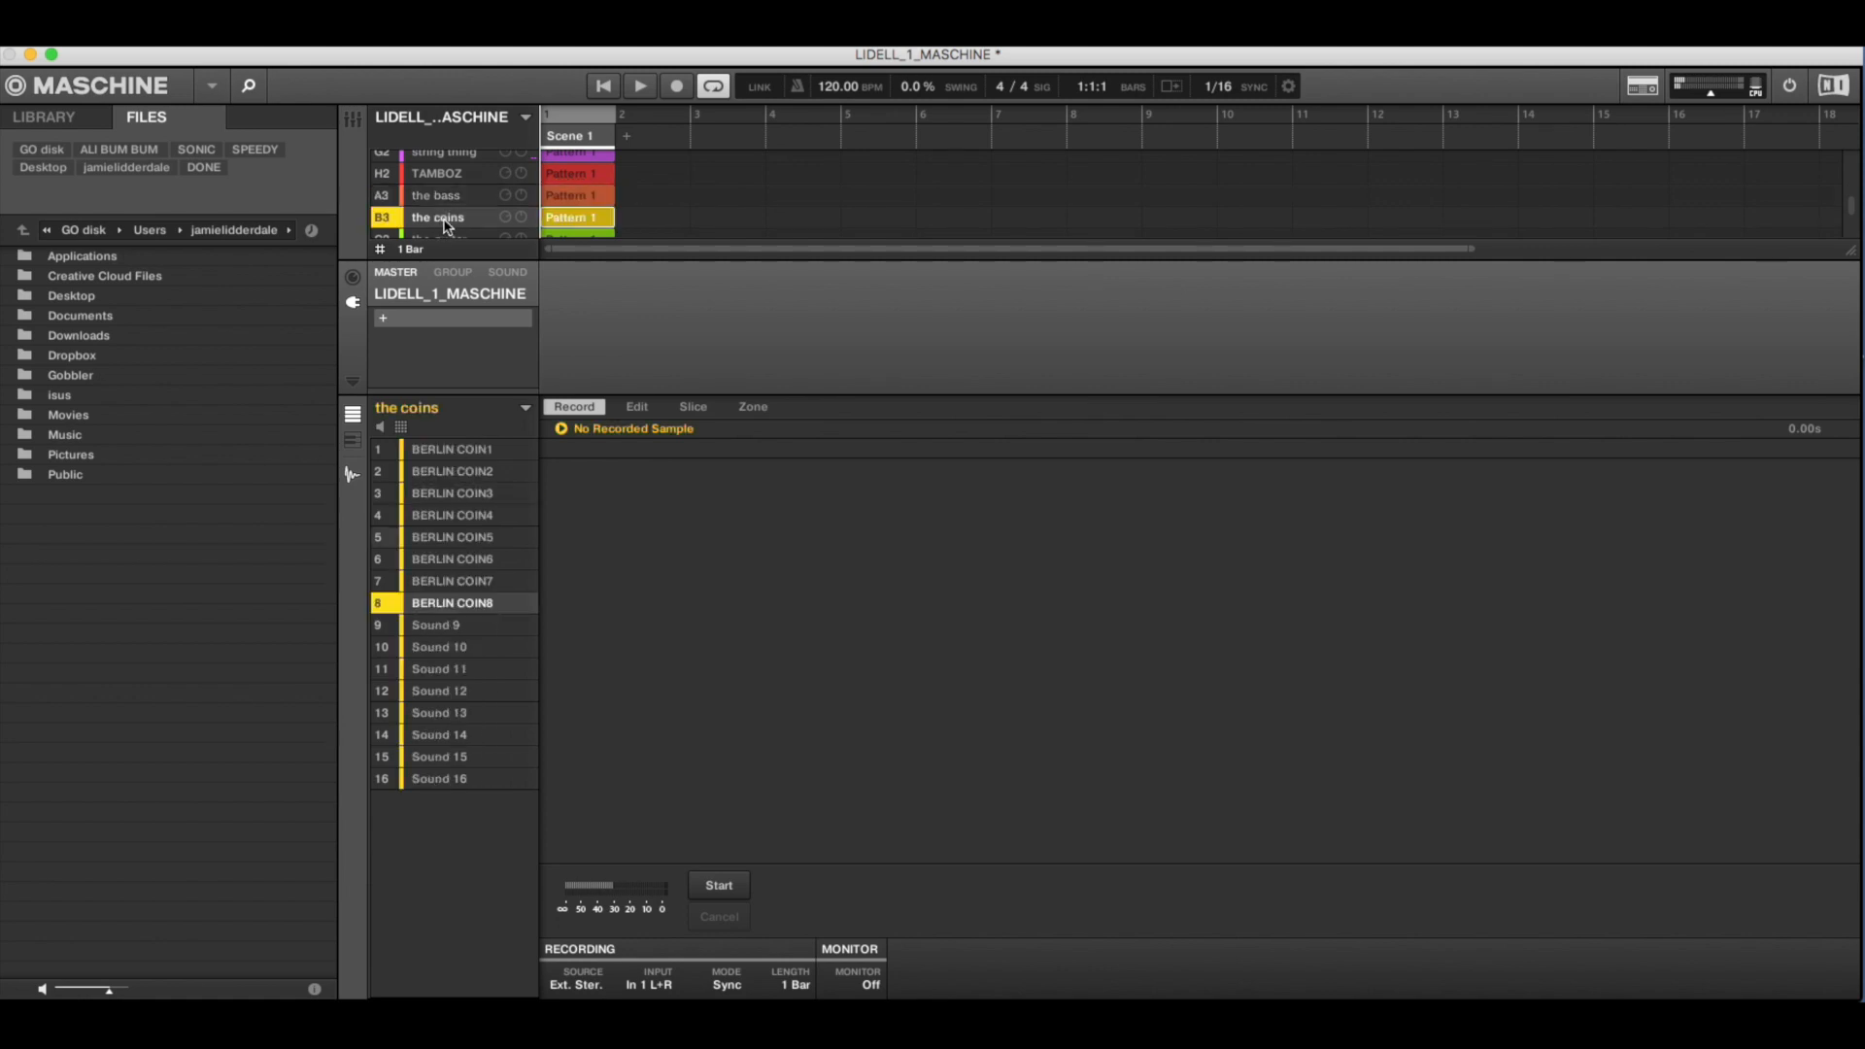
- Audition the guitar group's GUIT_STRUM sounds, followed by the lusg group's lush sounds
{"action": "scroll", "coordinate": [444, 221], "scroll_direction": "down", "scroll_amount": 1}
{"action": "left_click", "coordinate": [444, 221]}
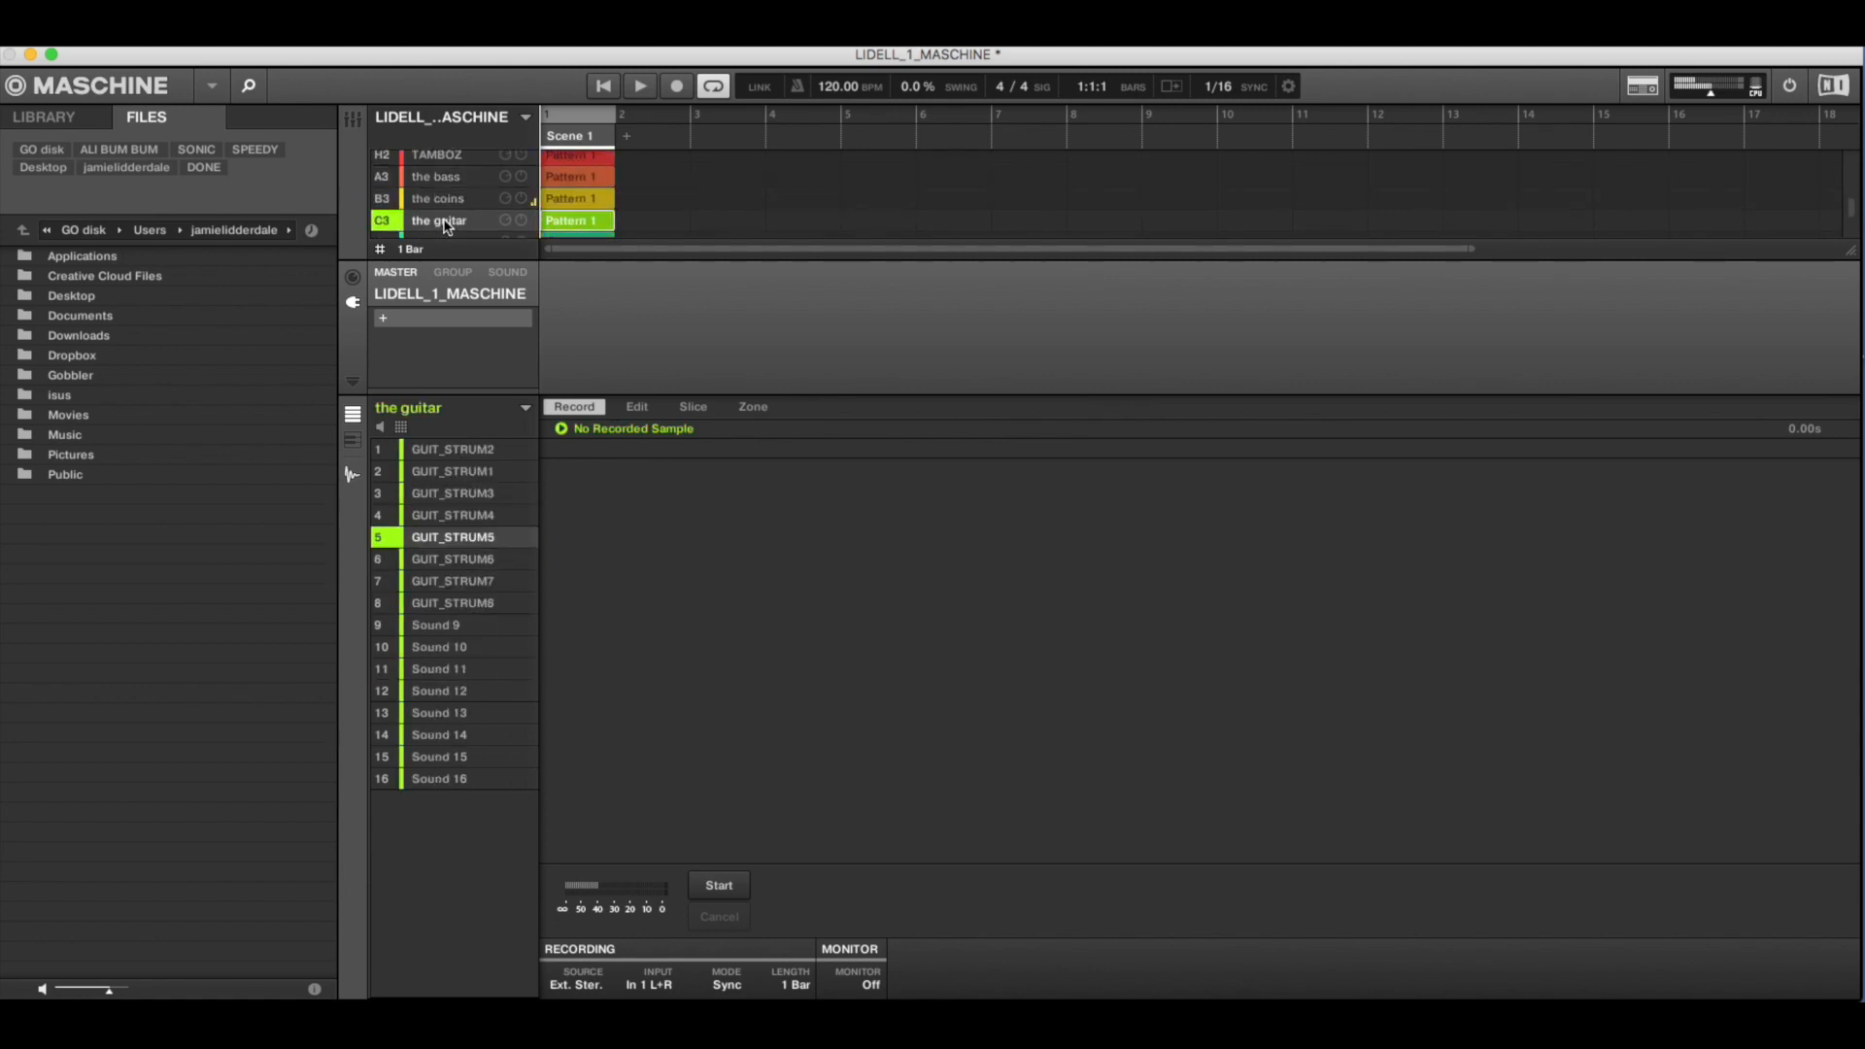
{"action": "scroll", "coordinate": [444, 221], "scroll_direction": "down", "scroll_amount": 2}
{"action": "left_click", "coordinate": [448, 192]}
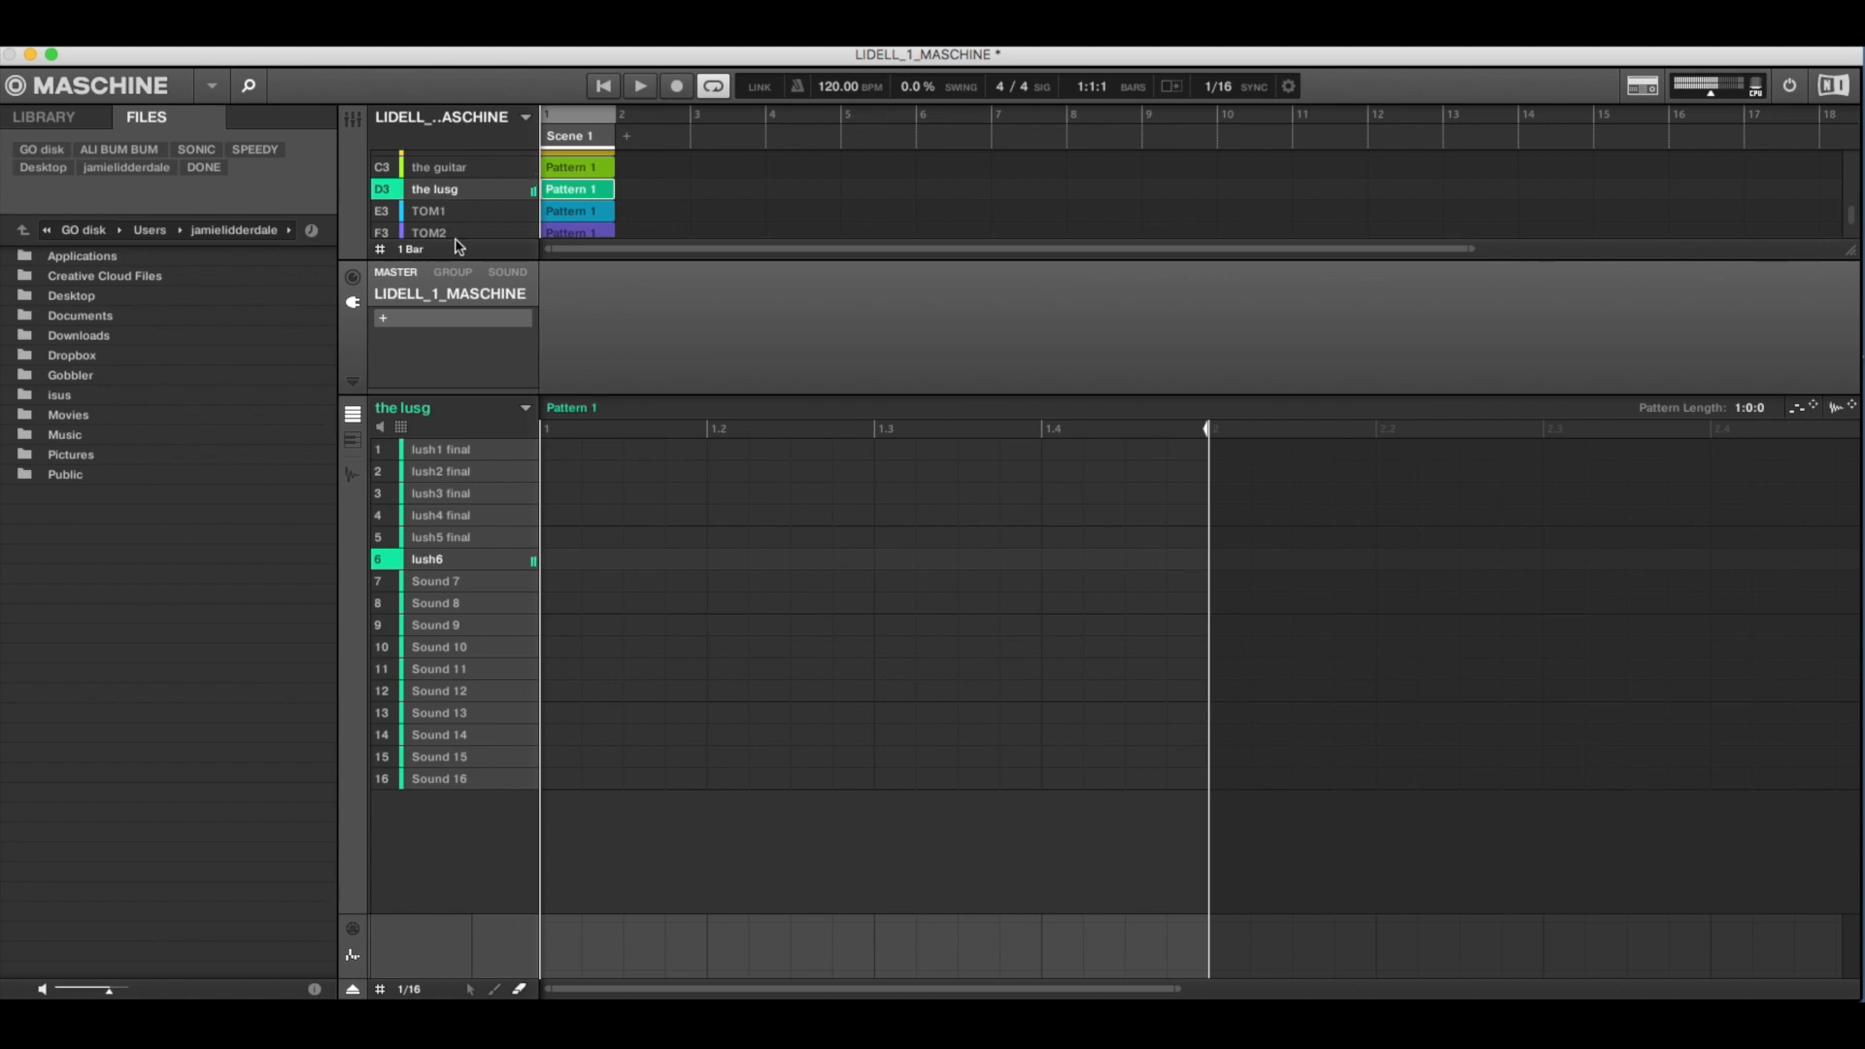
- Audition the TOM3 group's SP_TOM3 sounds and go back over the group list to its first entries
{"action": "scroll", "coordinate": [461, 211], "scroll_direction": "down", "scroll_amount": 2}
{"action": "left_click", "coordinate": [469, 212]}
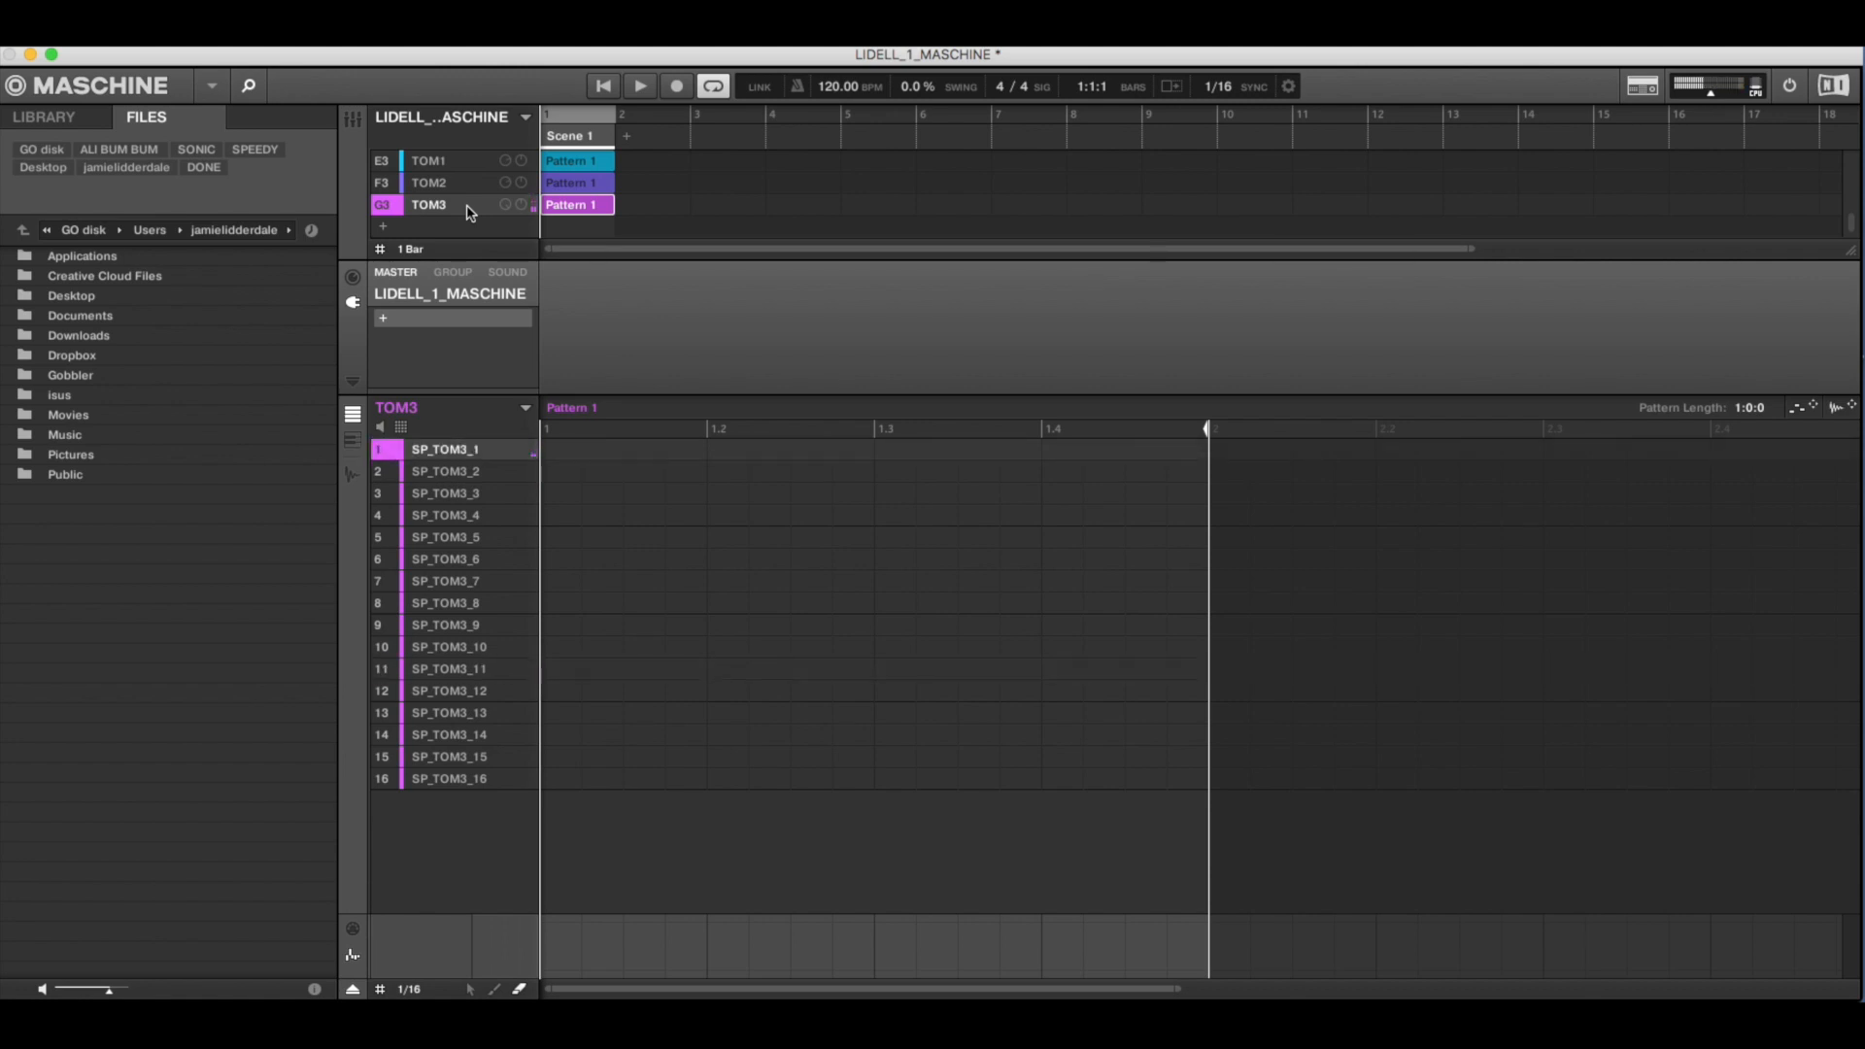
{"action": "scroll", "coordinate": [476, 216], "scroll_direction": "up", "scroll_amount": 6}
{"action": "scroll", "coordinate": [483, 219], "scroll_direction": "up", "scroll_amount": 1}
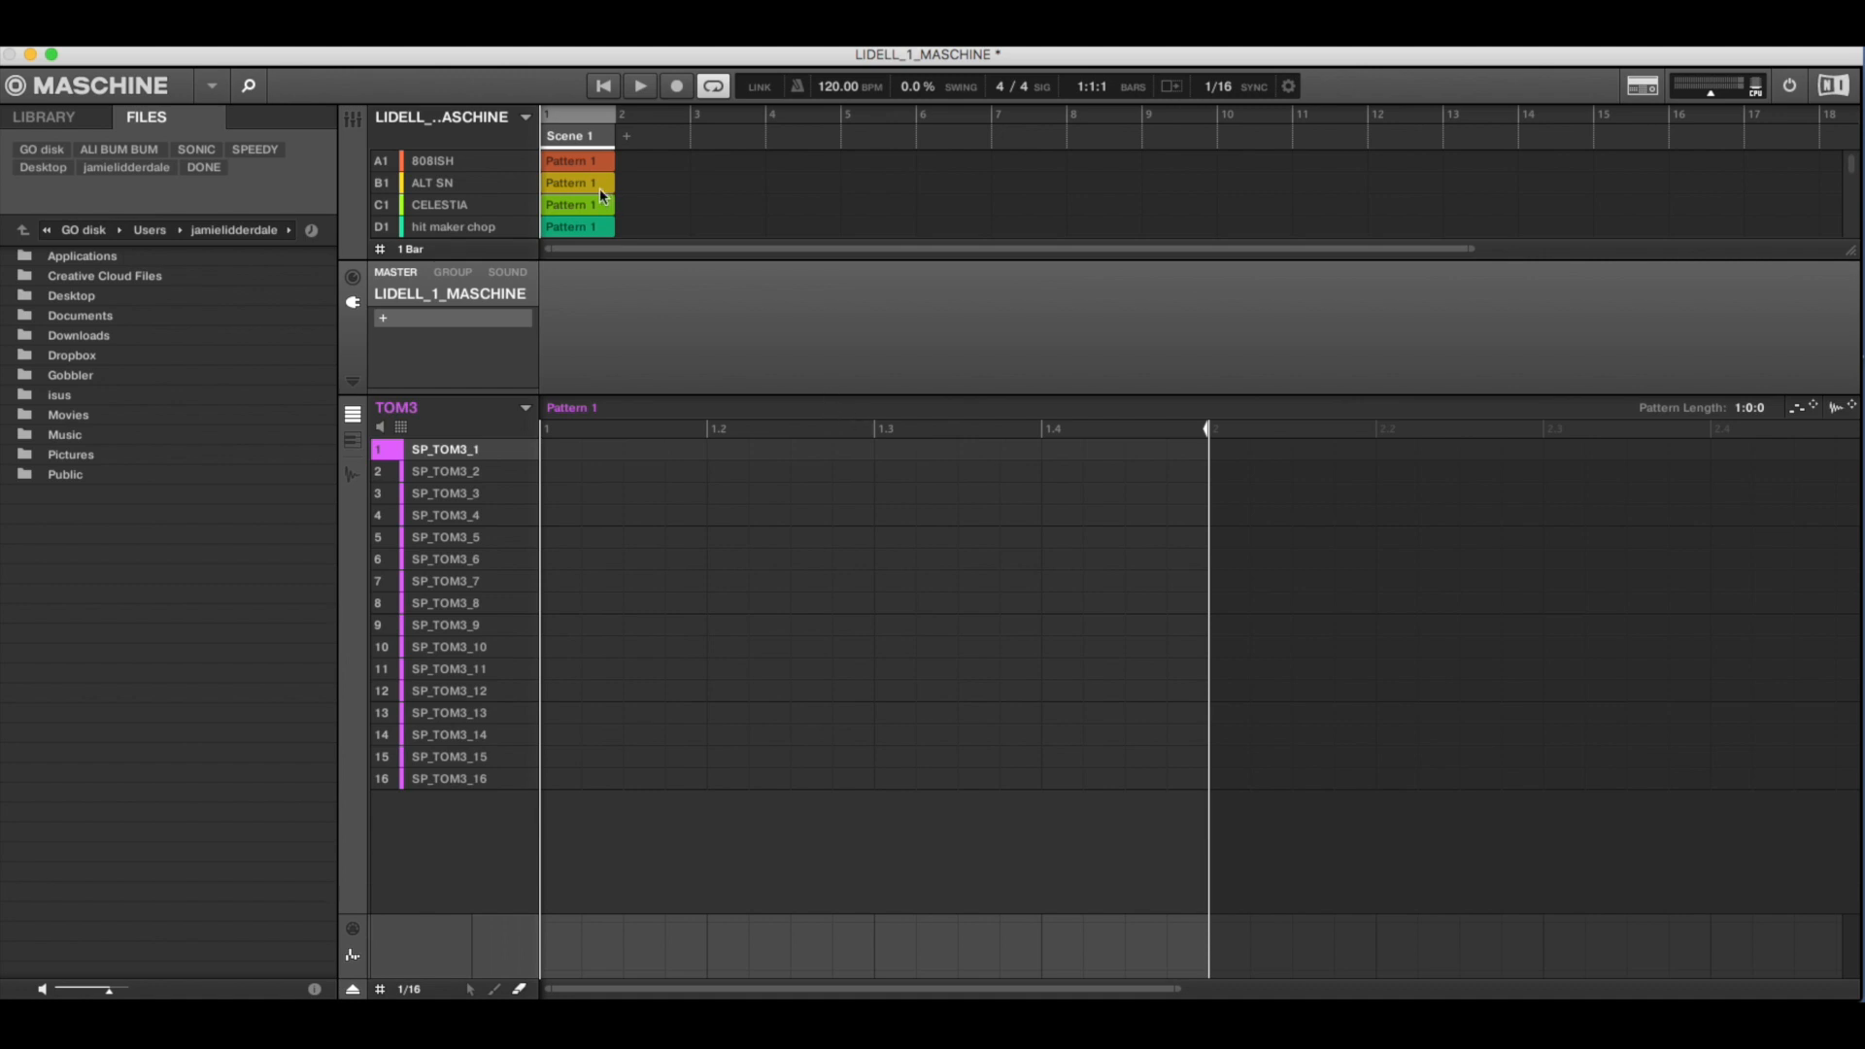
- Switch to Ableton Live with Kontakt and audition kick1, kick2 and kick3 by routing the MIDI track to Kontakt channels 1, 2 and 3
{"action": "key", "text": "super+Tab"}
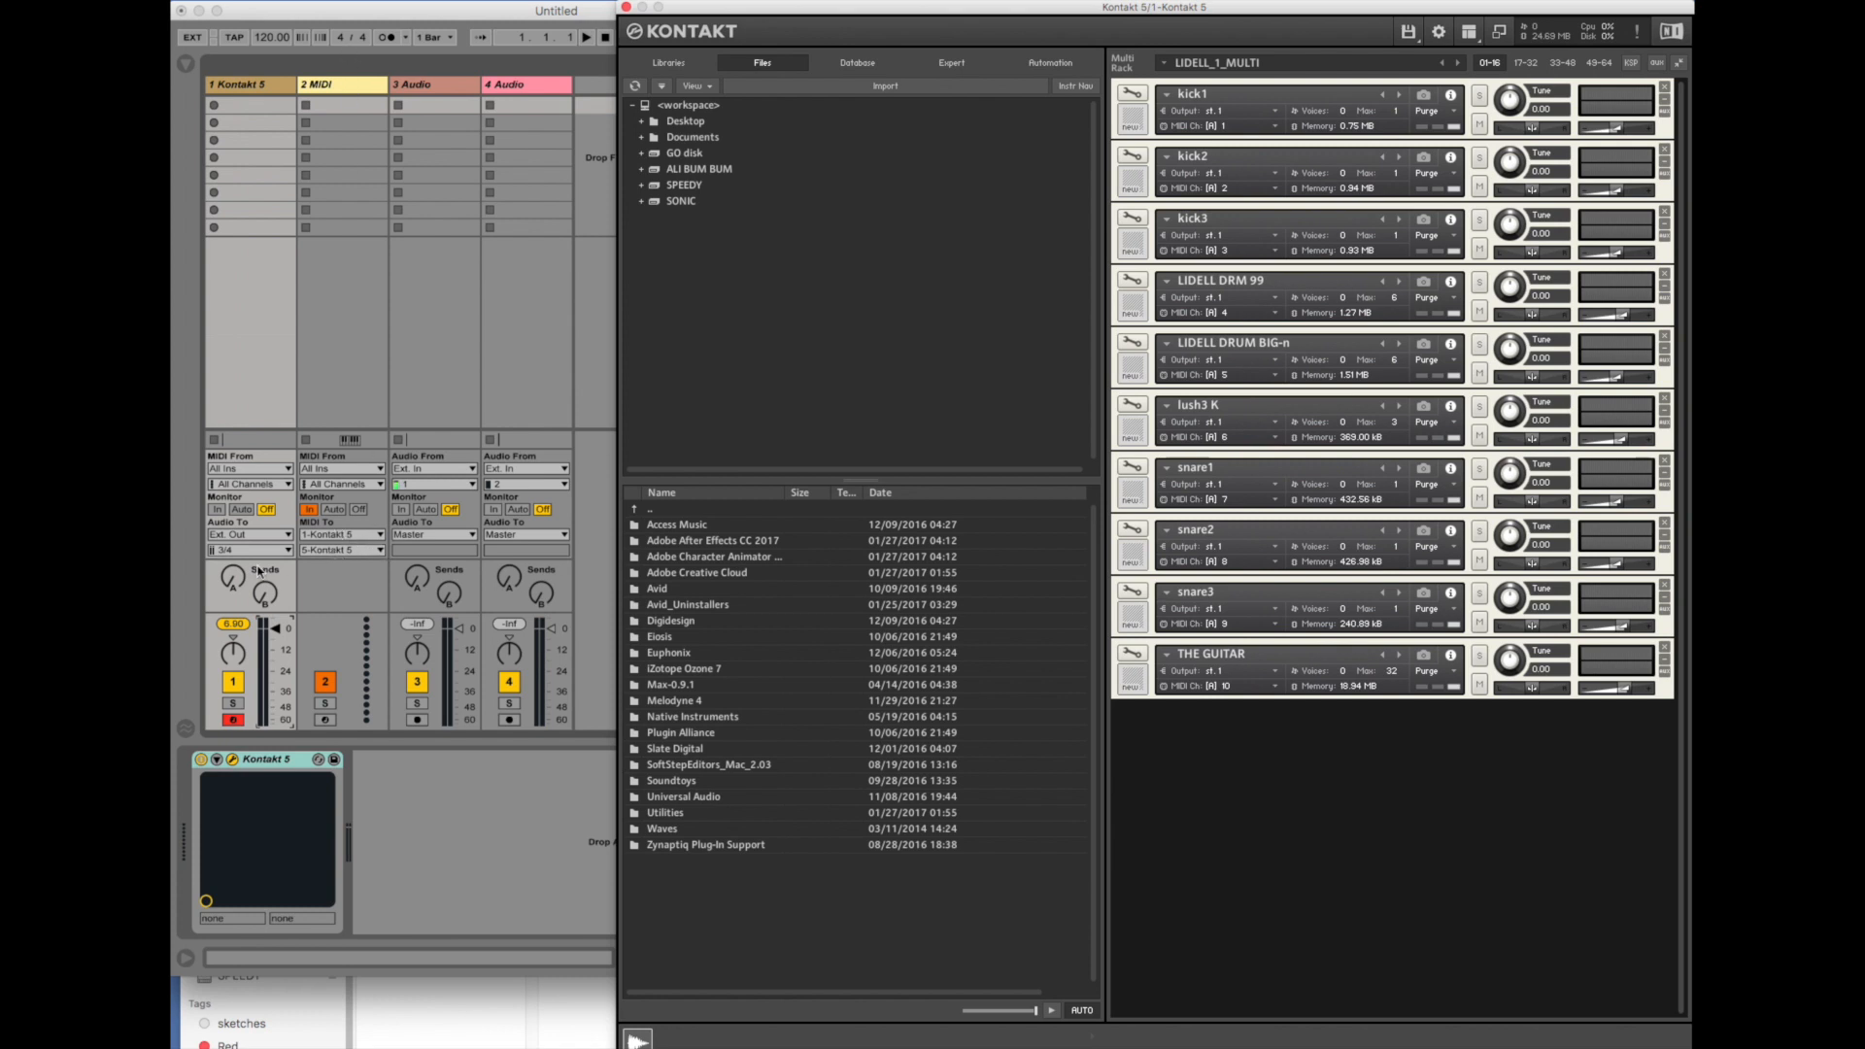
{"action": "left_click", "coordinate": [337, 552]}
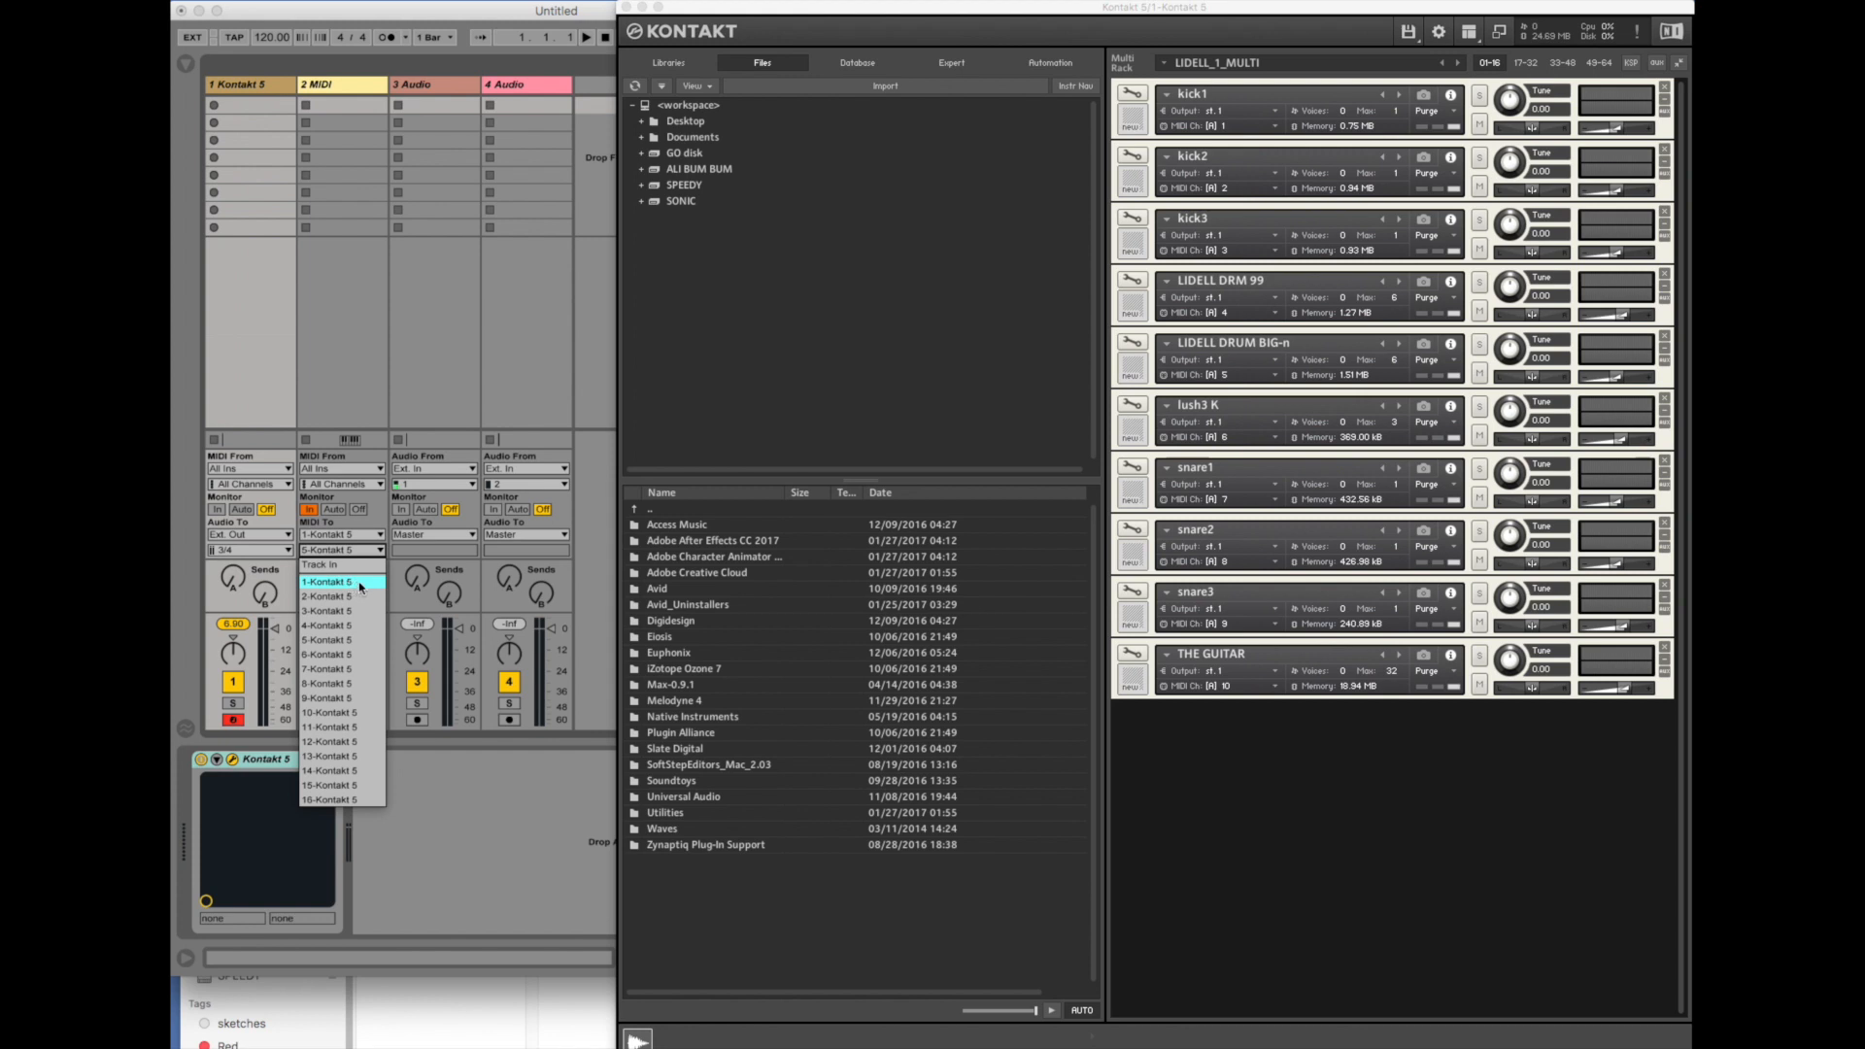
{"action": "left_click", "coordinate": [359, 583]}
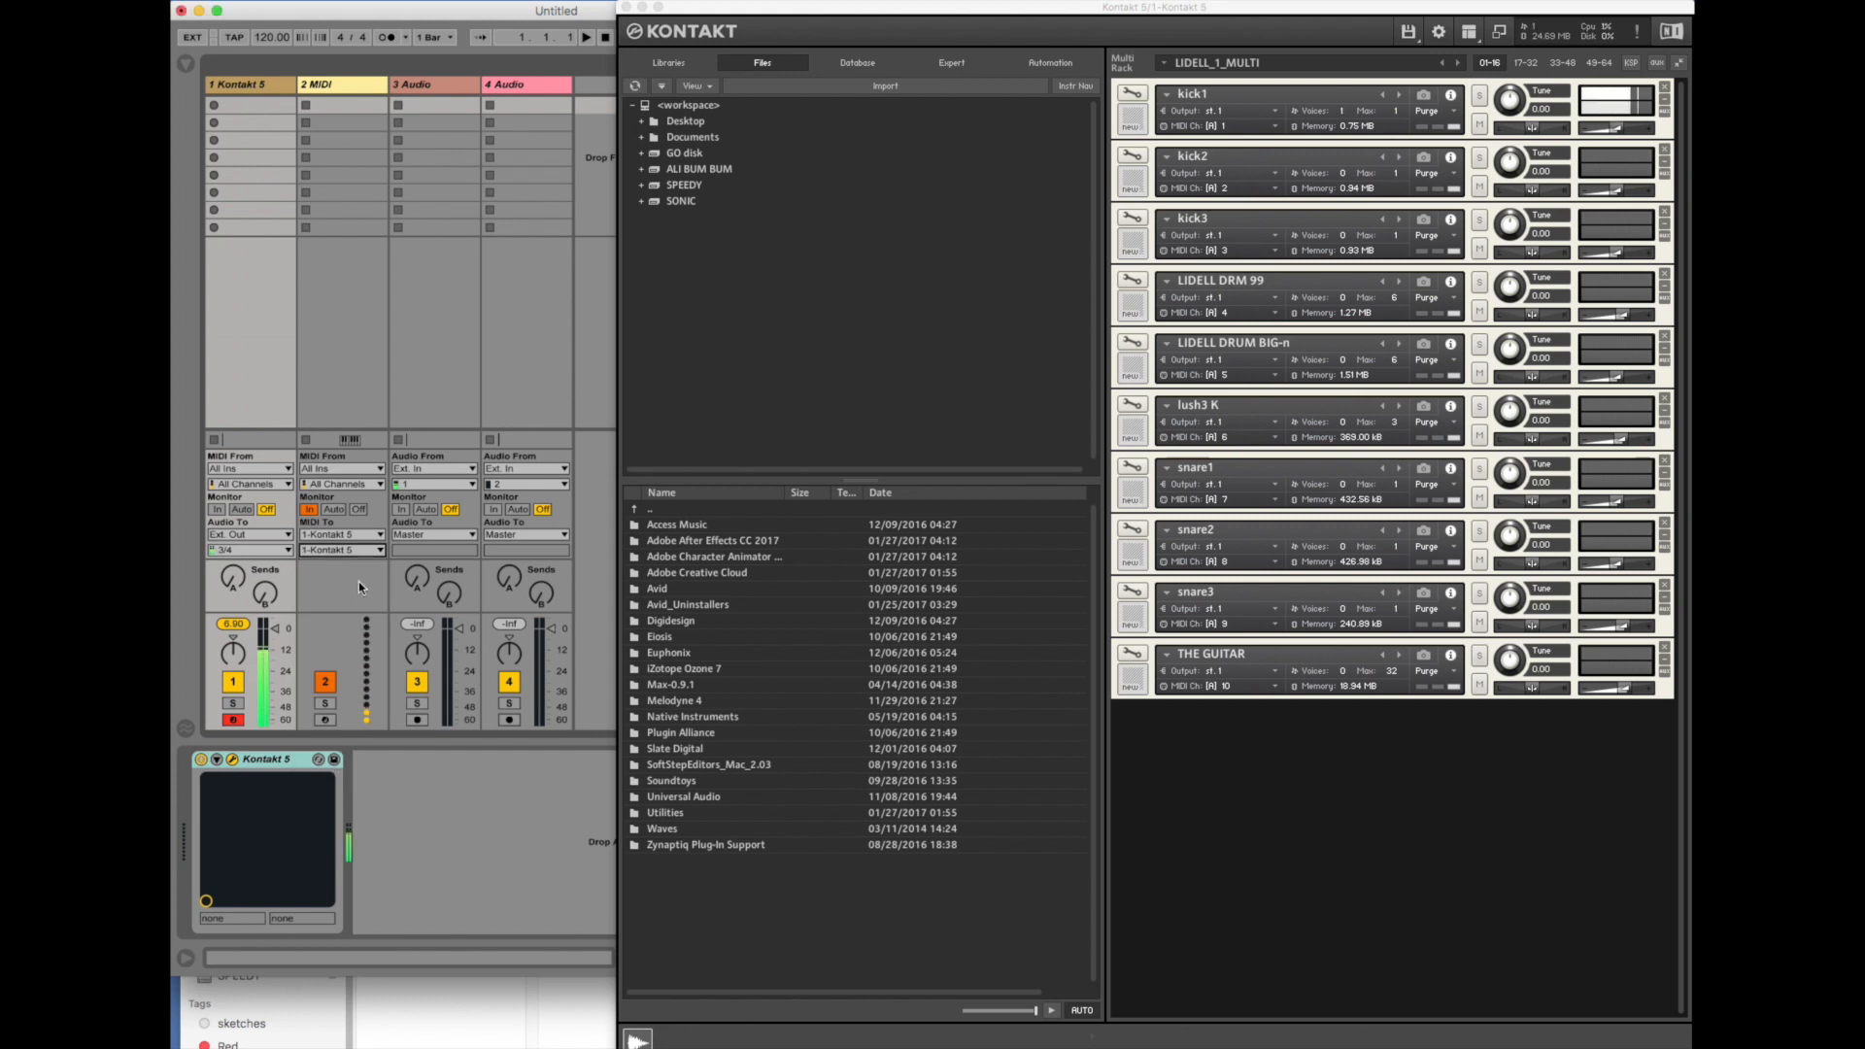
{"action": "left_click", "coordinate": [347, 552]}
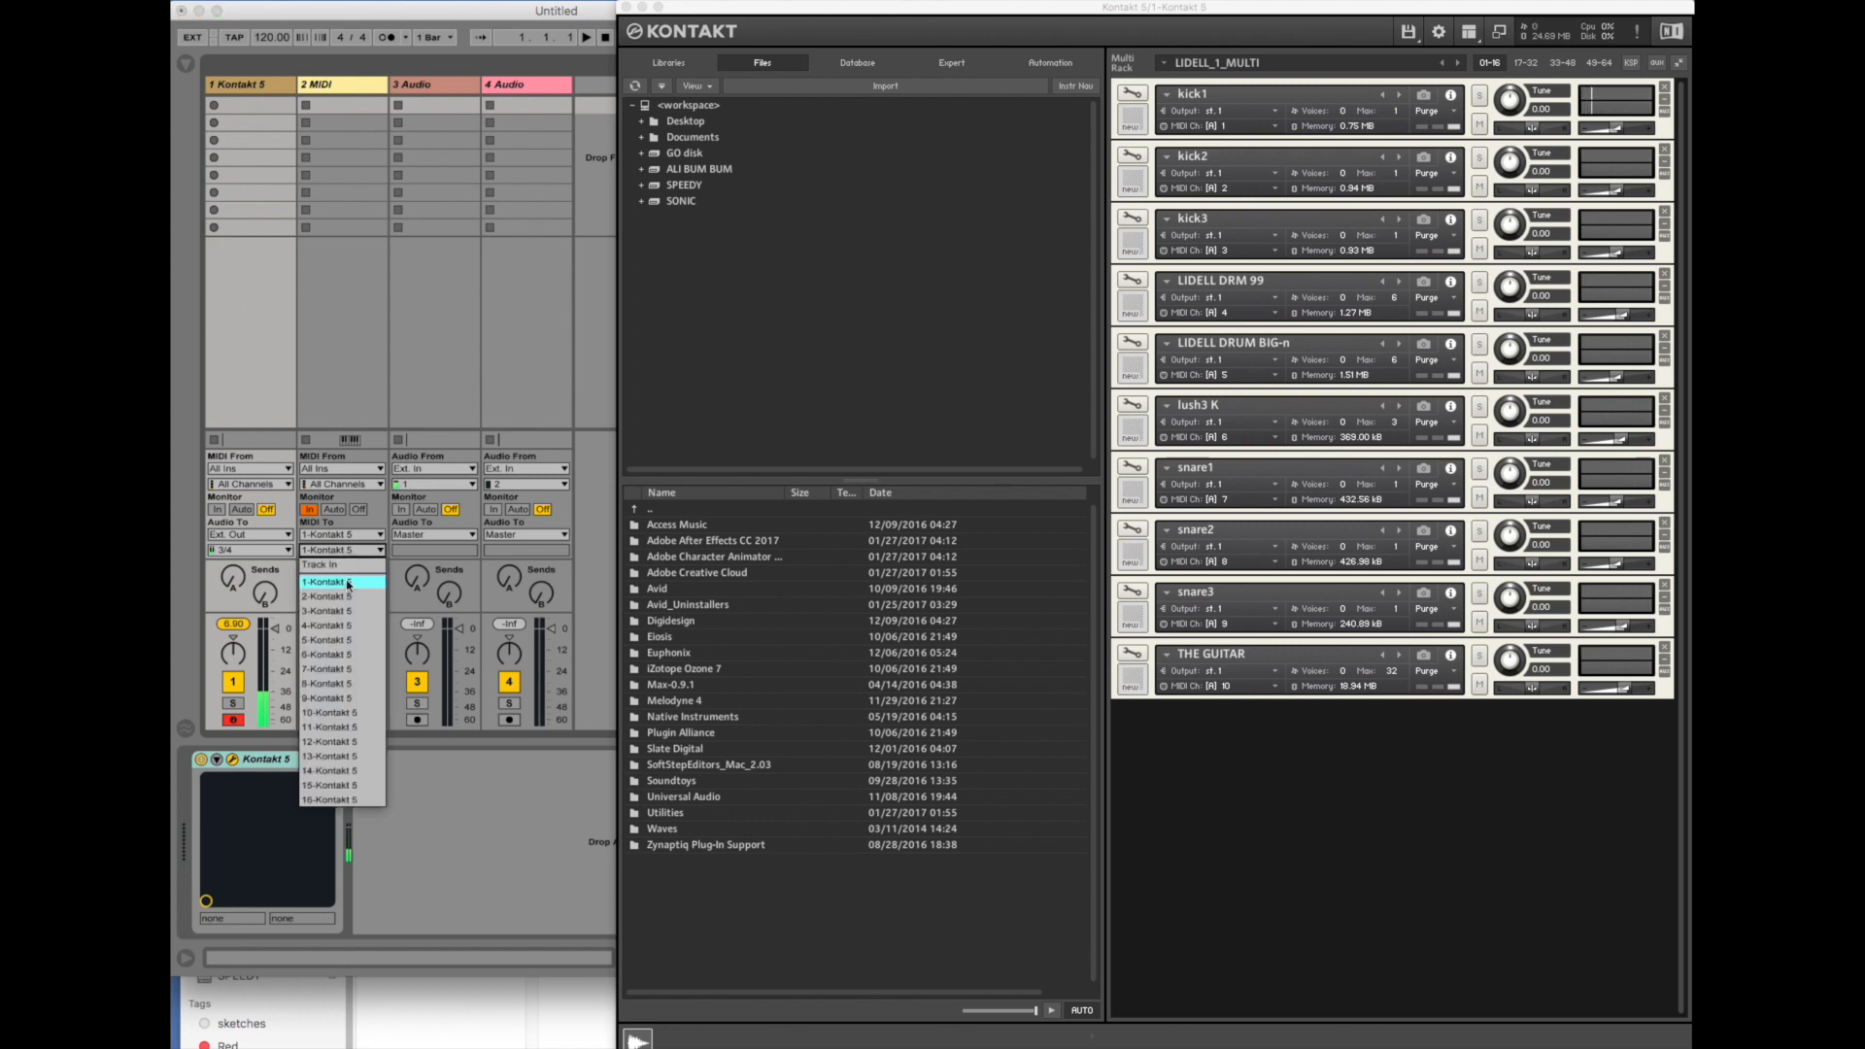
{"action": "left_click", "coordinate": [348, 598]}
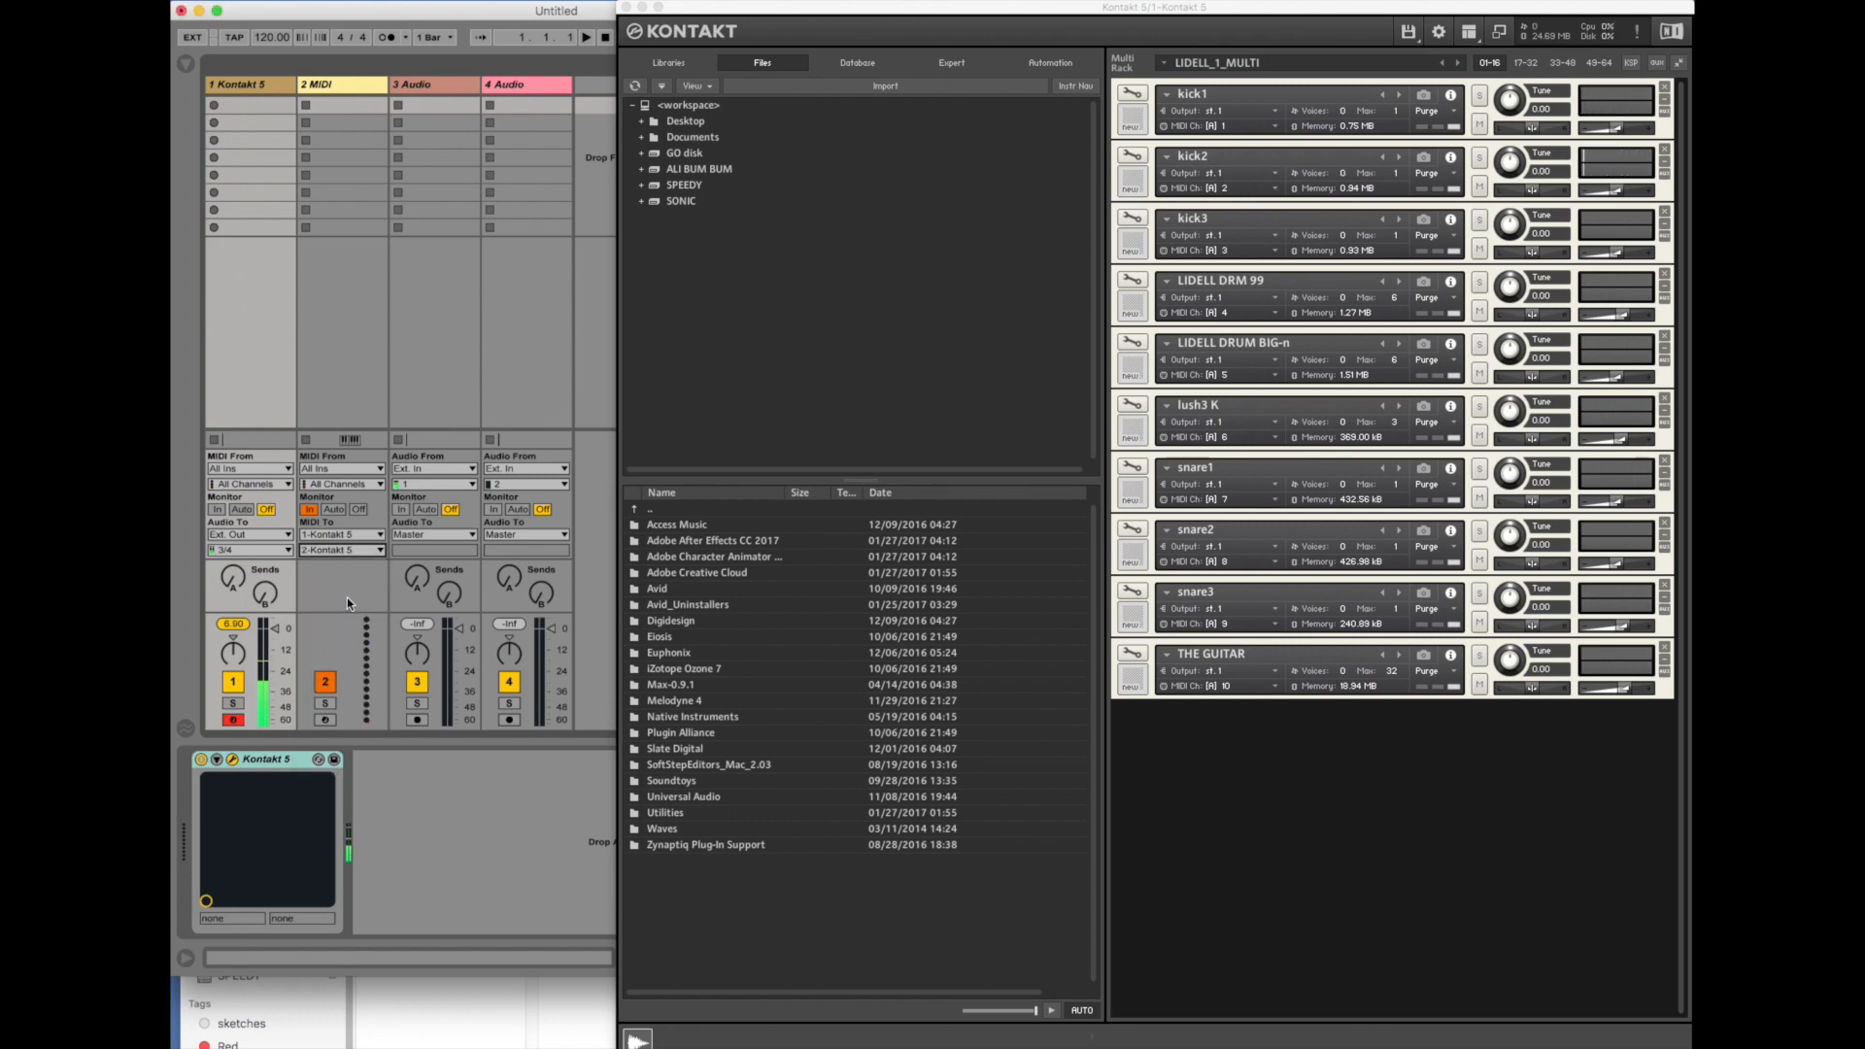
{"action": "left_click", "coordinate": [347, 551]}
{"action": "left_click", "coordinate": [349, 611]}
- Audition LIDELL DRM 99 and LIDELL DRUM BIG-n on Kontakt channels 4 and 5, and route the MIDI track to channel 6
{"action": "left_click", "coordinate": [342, 550]}
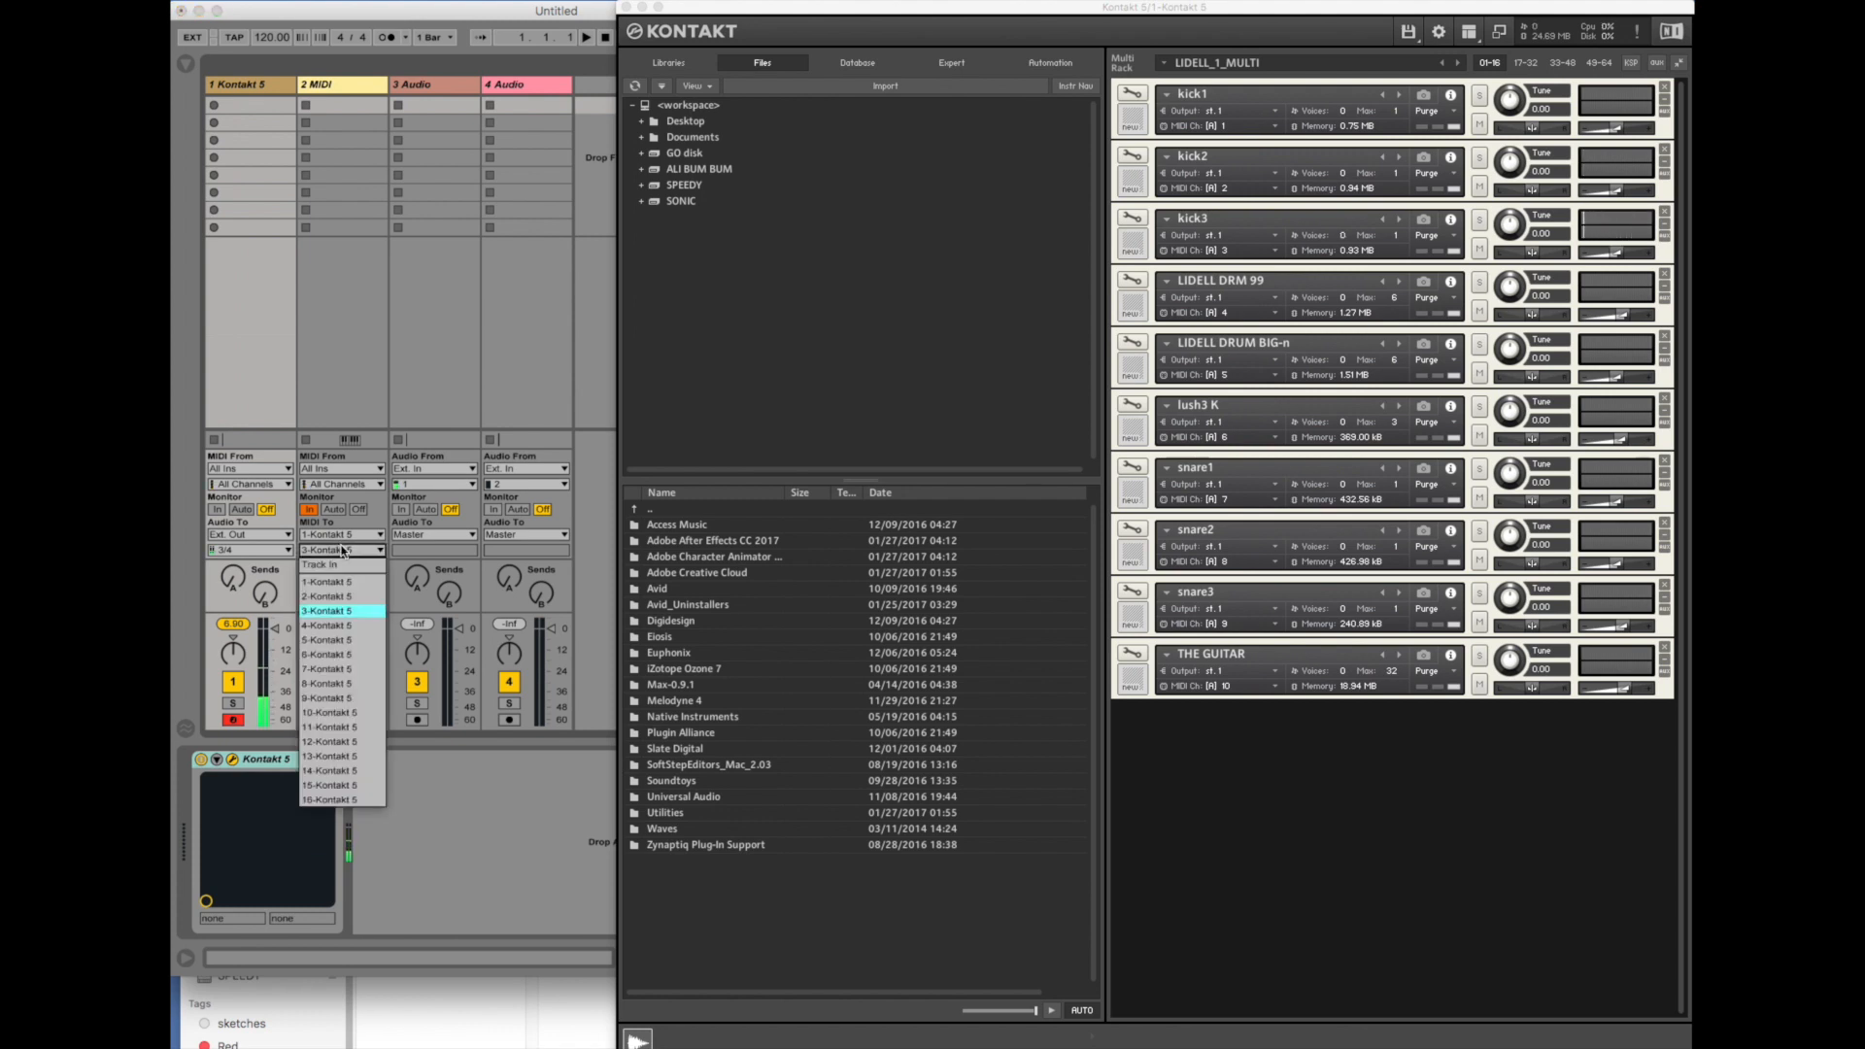
{"action": "left_click", "coordinate": [353, 626]}
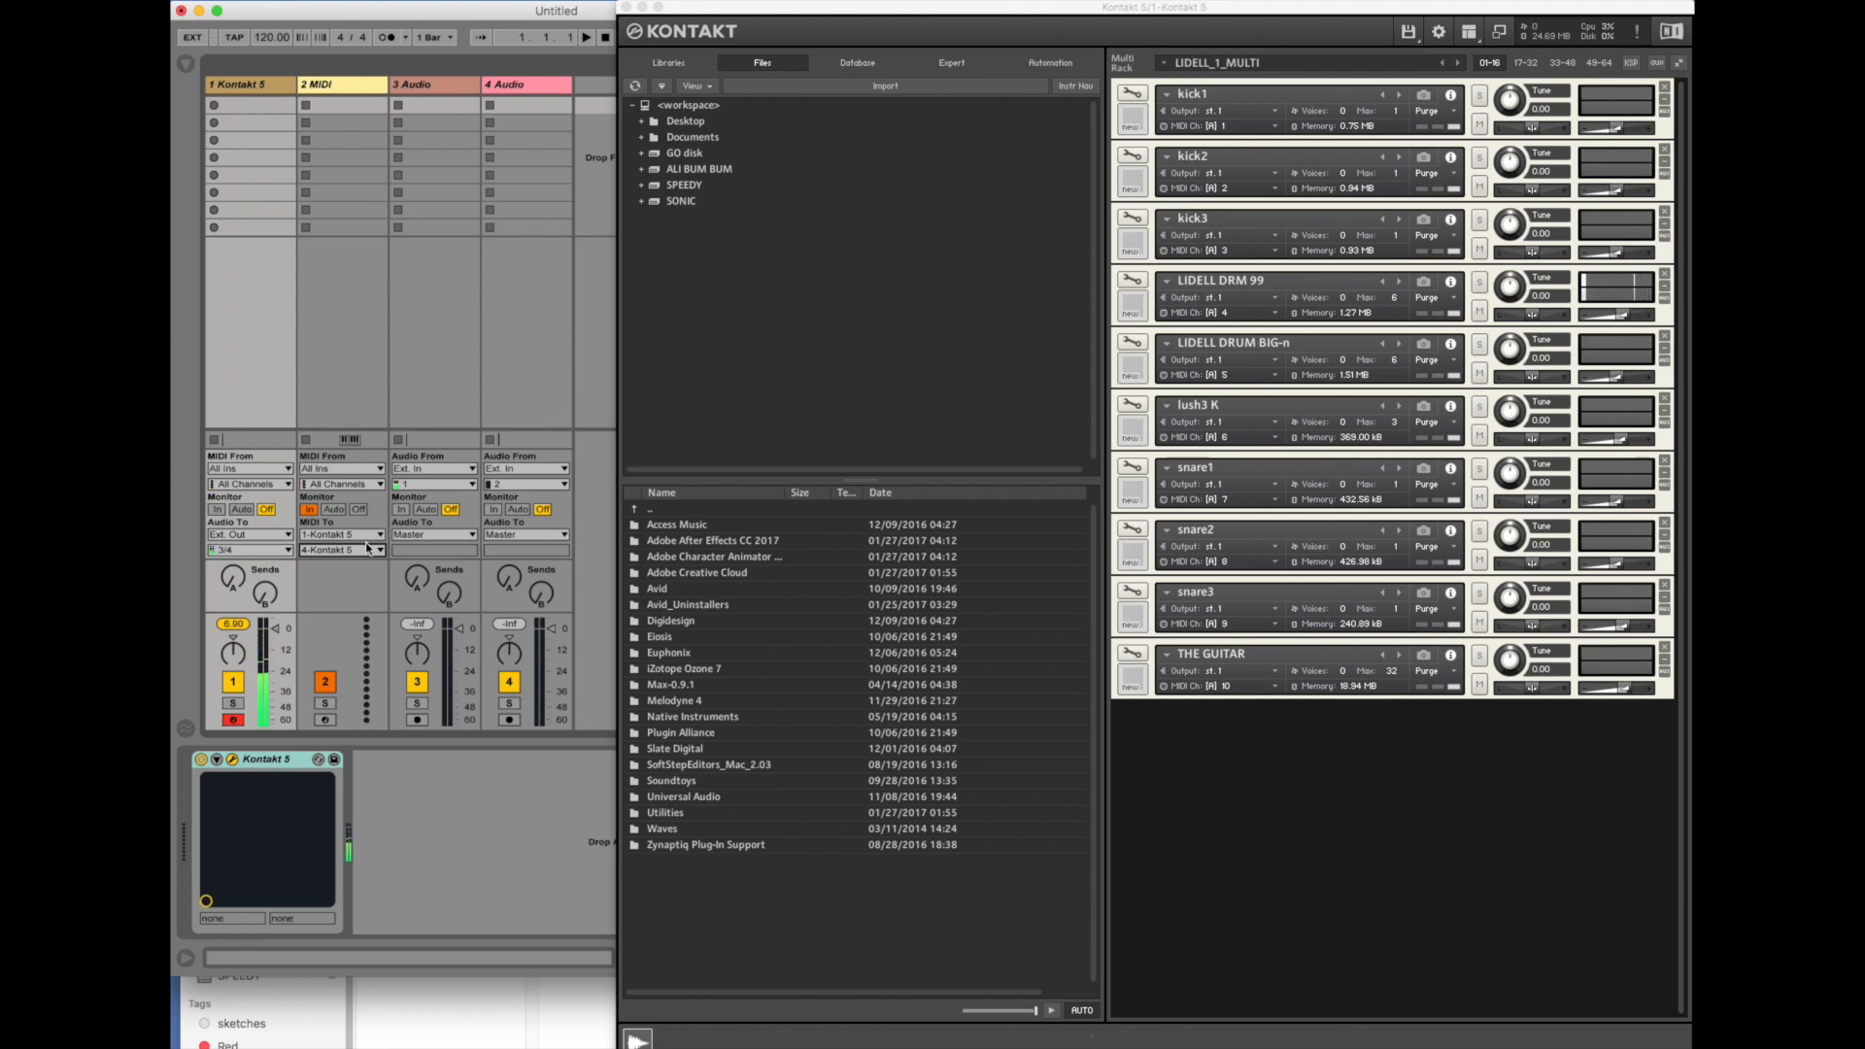
{"action": "left_click", "coordinate": [340, 550]}
{"action": "left_click", "coordinate": [342, 641]}
{"action": "left_click", "coordinate": [330, 550]}
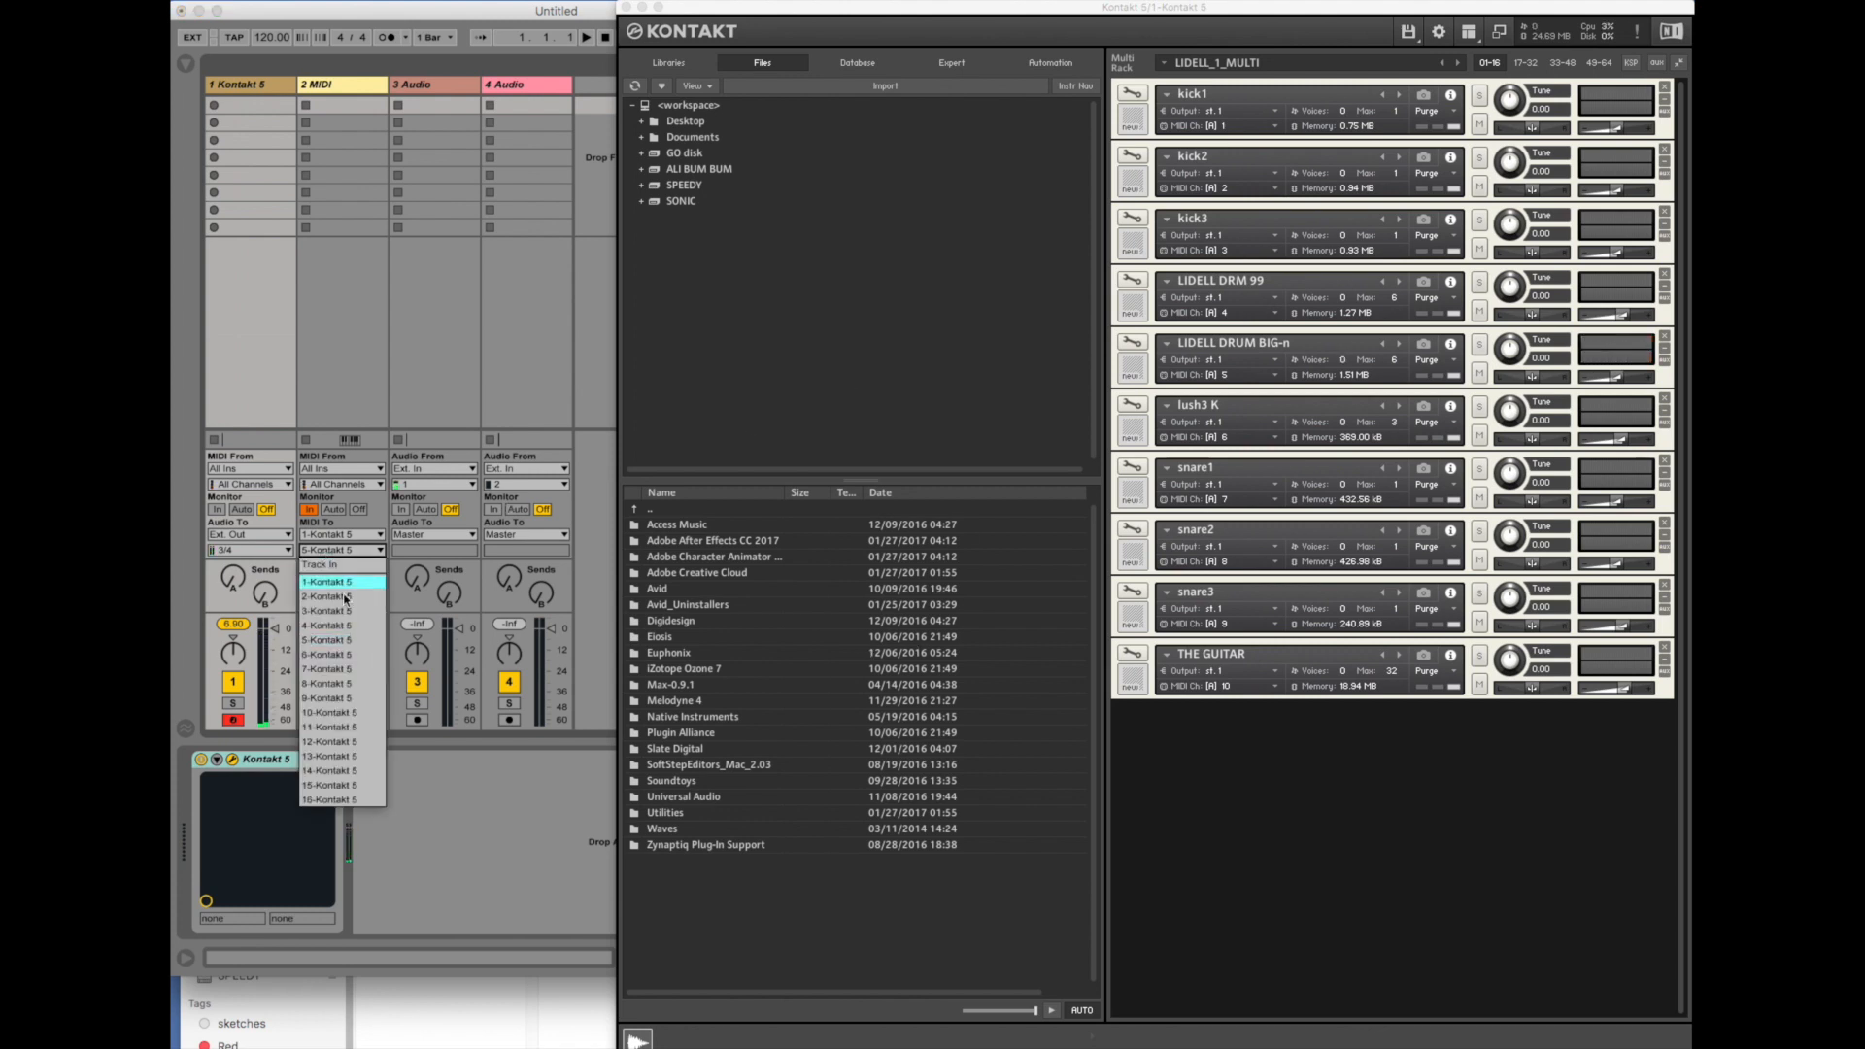
{"action": "left_click", "coordinate": [359, 646]}
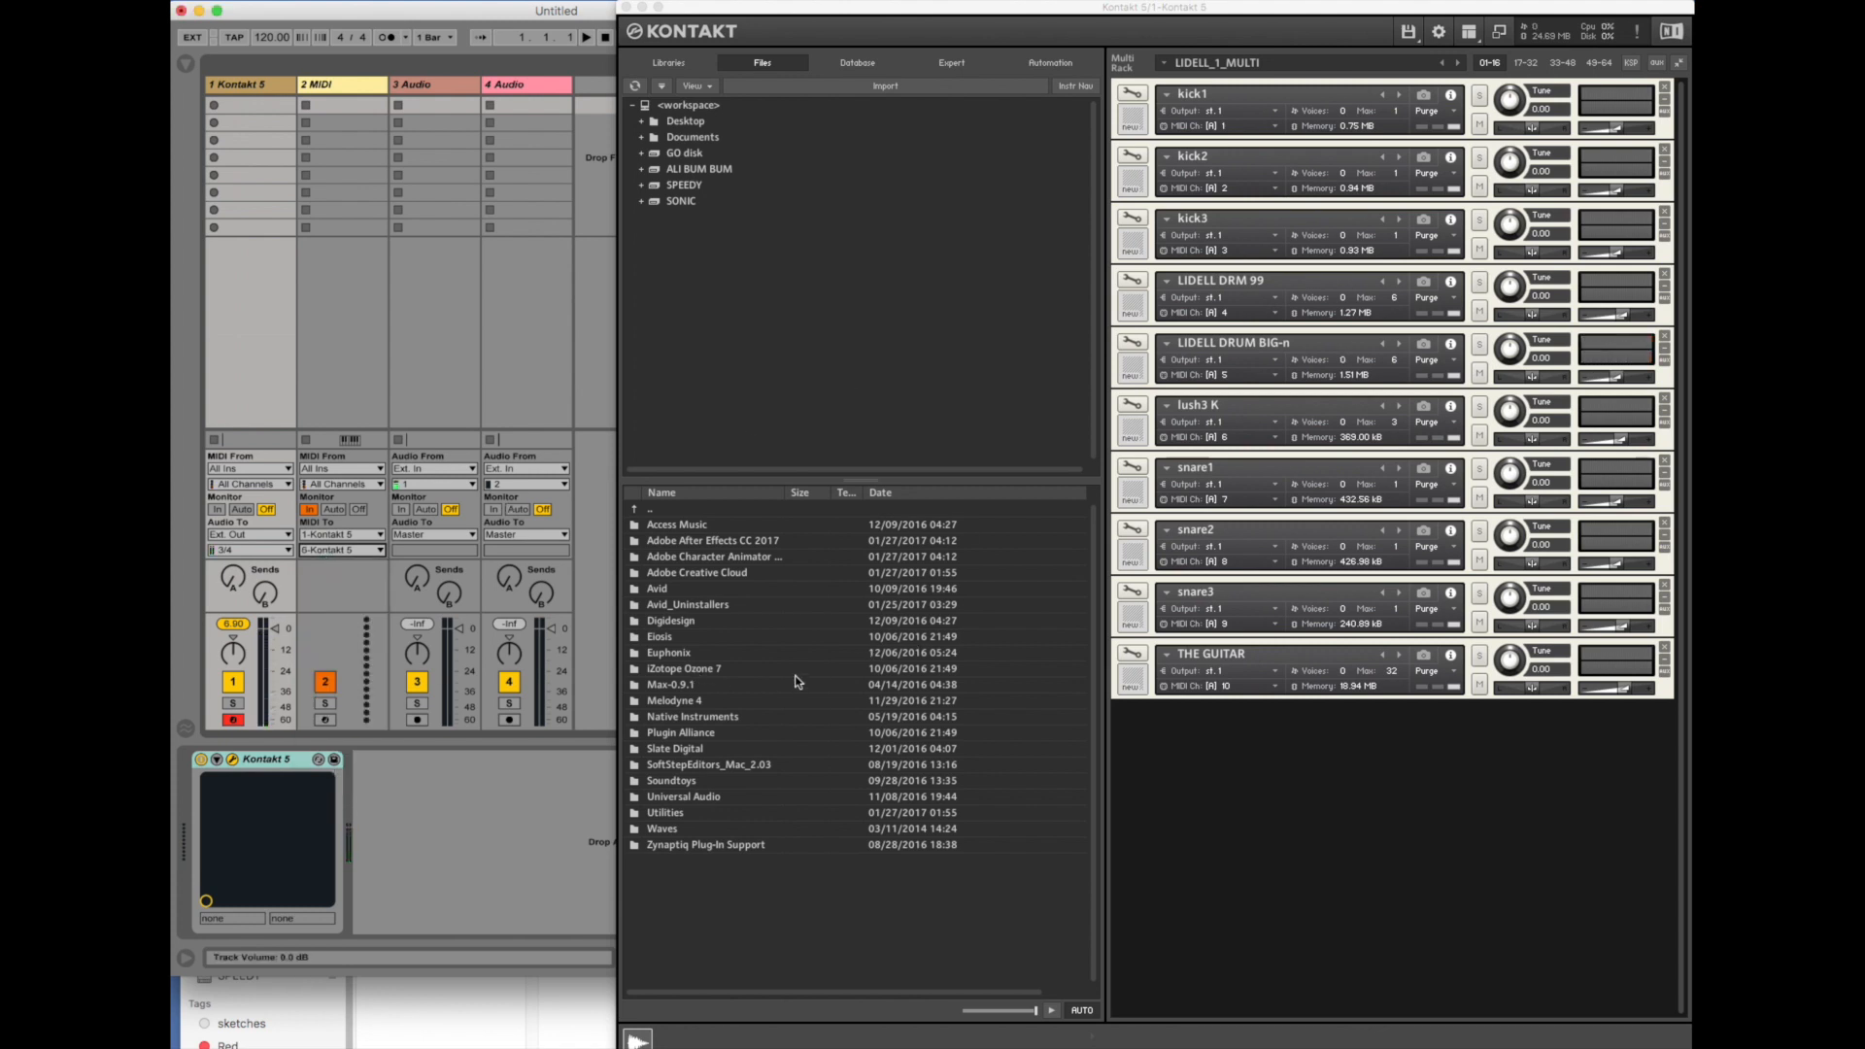
- Open LIDELL DRUM BIG-n for editing, examine its mapped samples in list view and its settings, and return to the multi rack
{"action": "left_click", "coordinate": [1131, 342]}
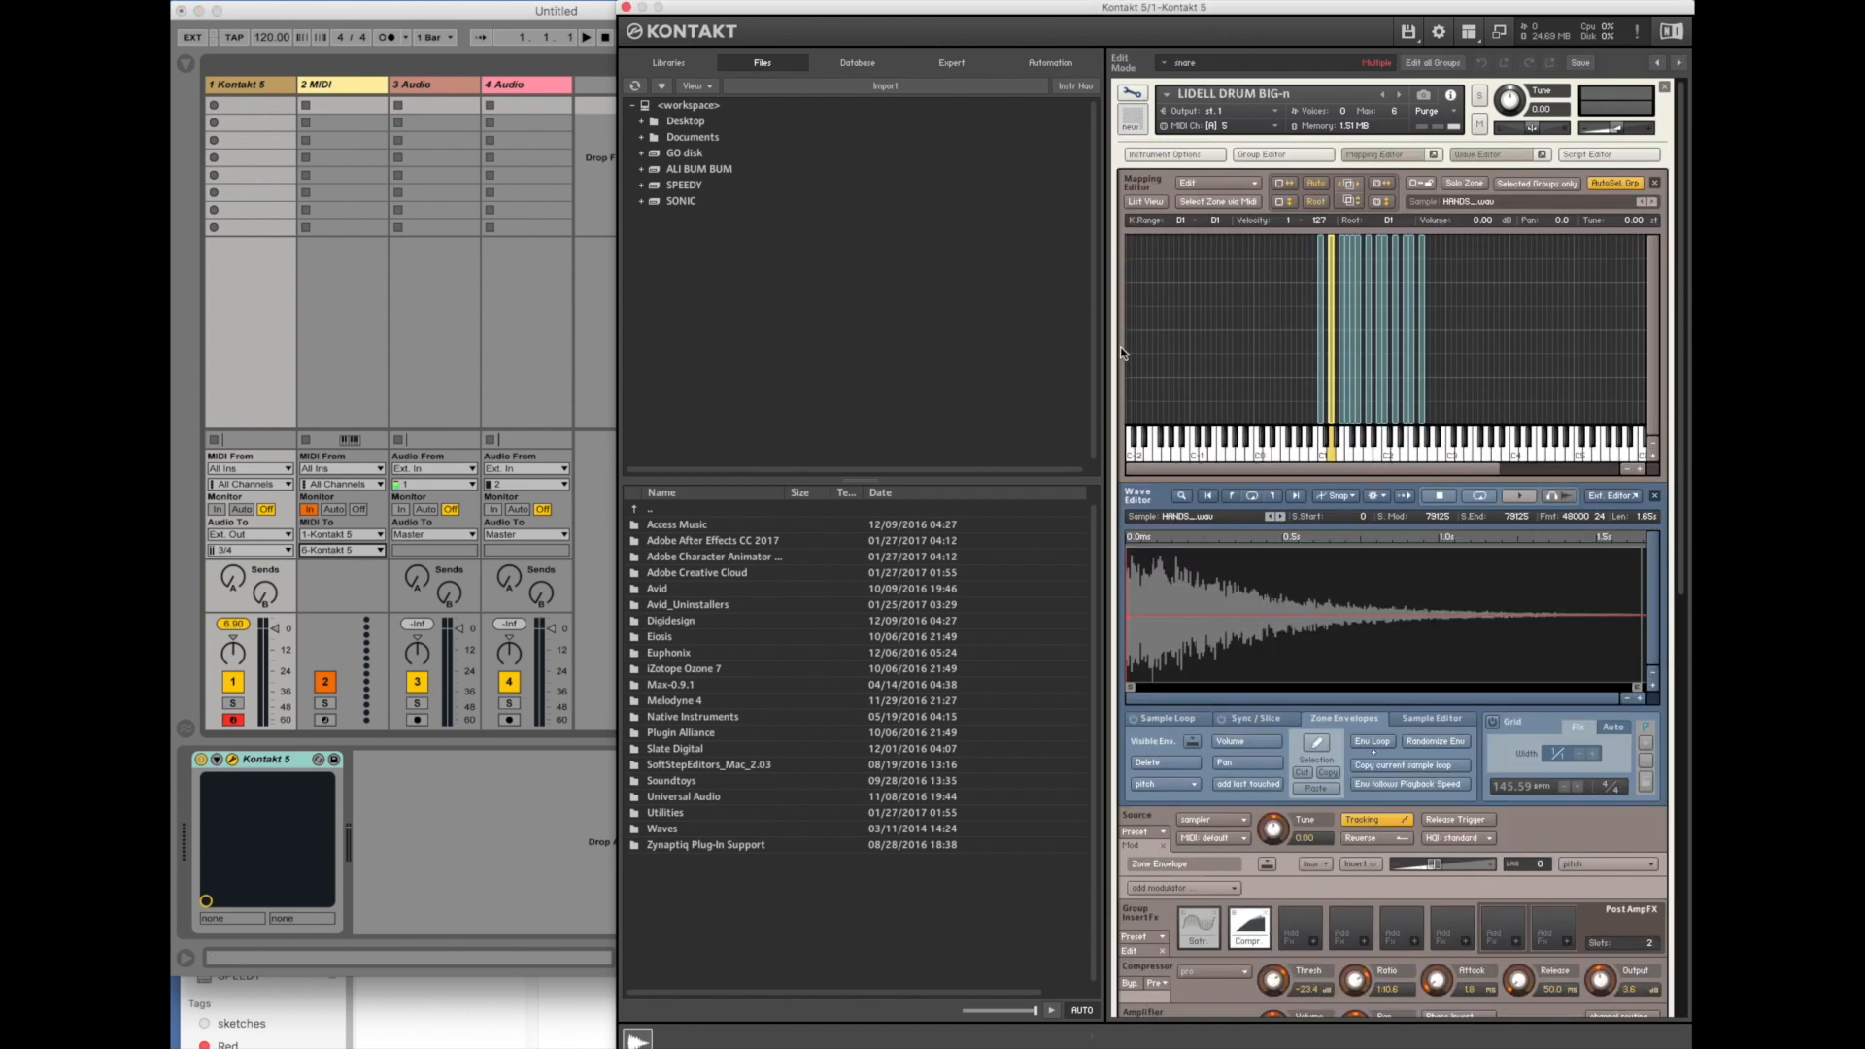
{"action": "left_click", "coordinate": [1146, 201]}
{"action": "scroll", "coordinate": [1356, 354], "scroll_direction": "down", "scroll_amount": 3}
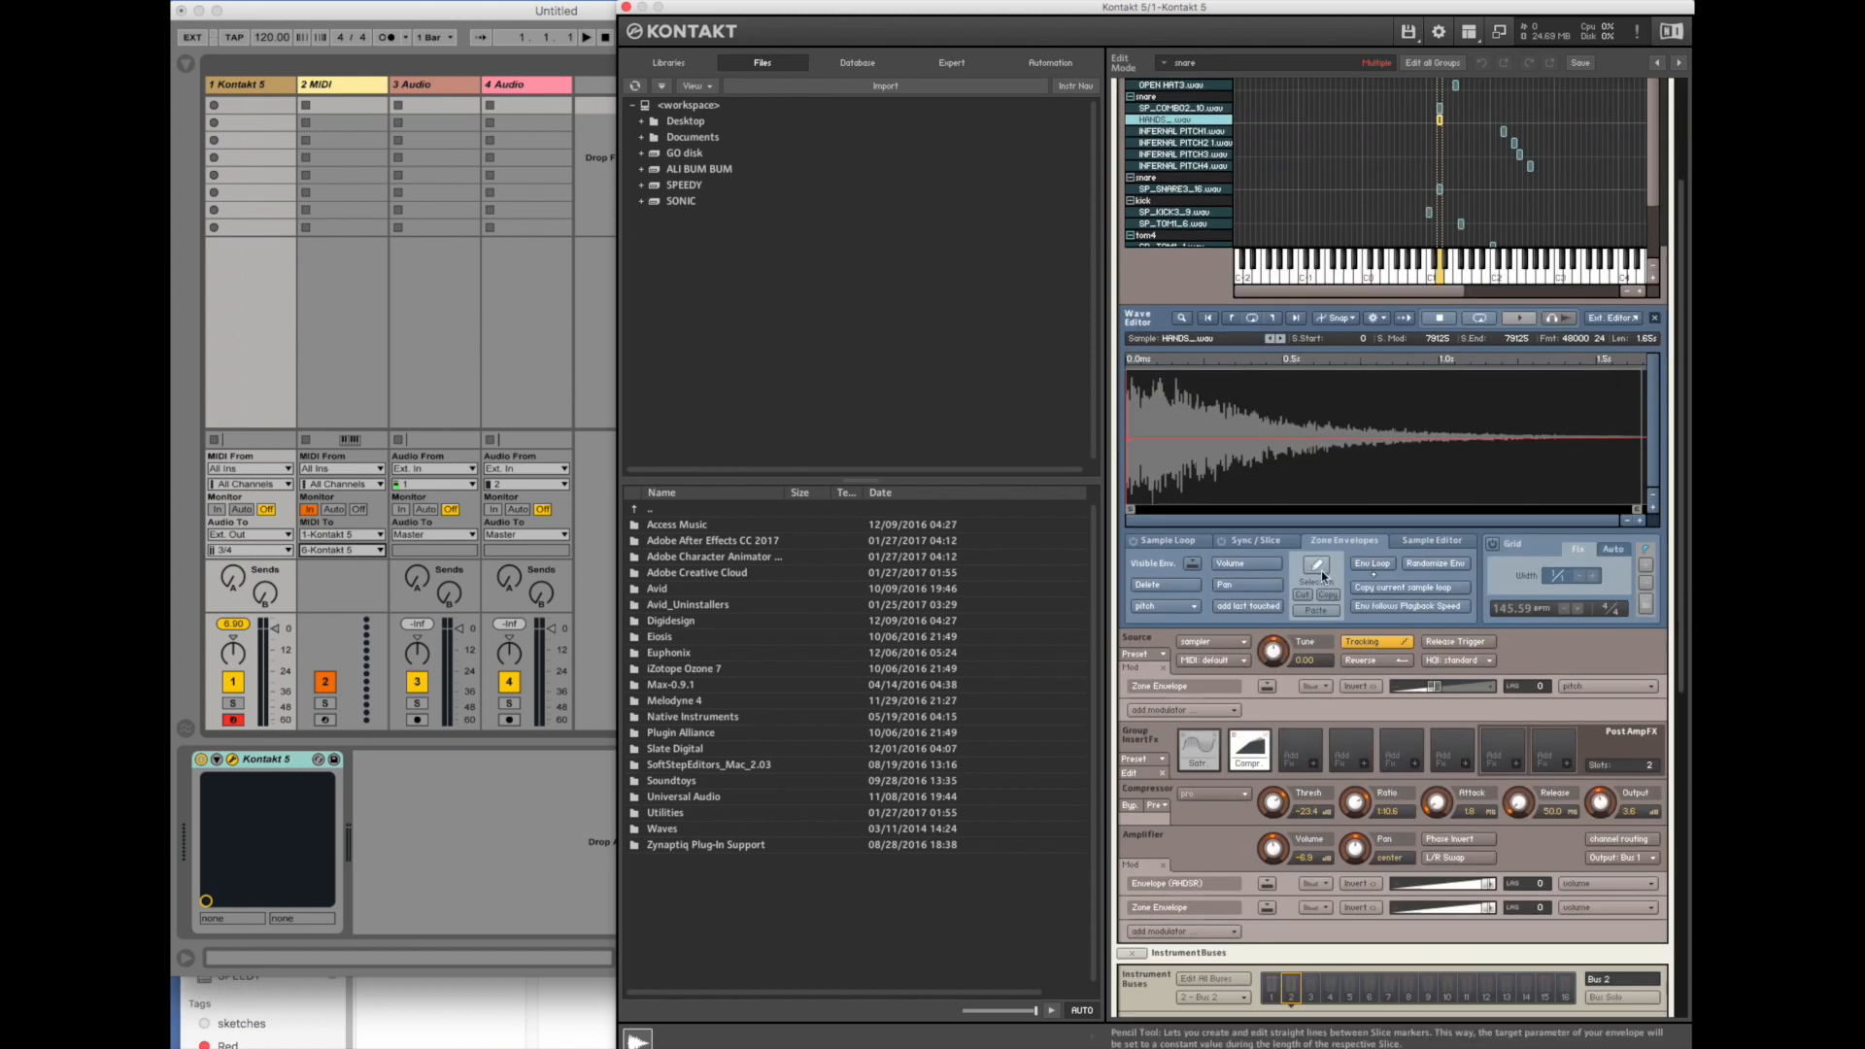
{"action": "scroll", "coordinate": [1174, 269], "scroll_direction": "up", "scroll_amount": 3}
{"action": "scroll", "coordinate": [1174, 269], "scroll_direction": "up", "scroll_amount": 3}
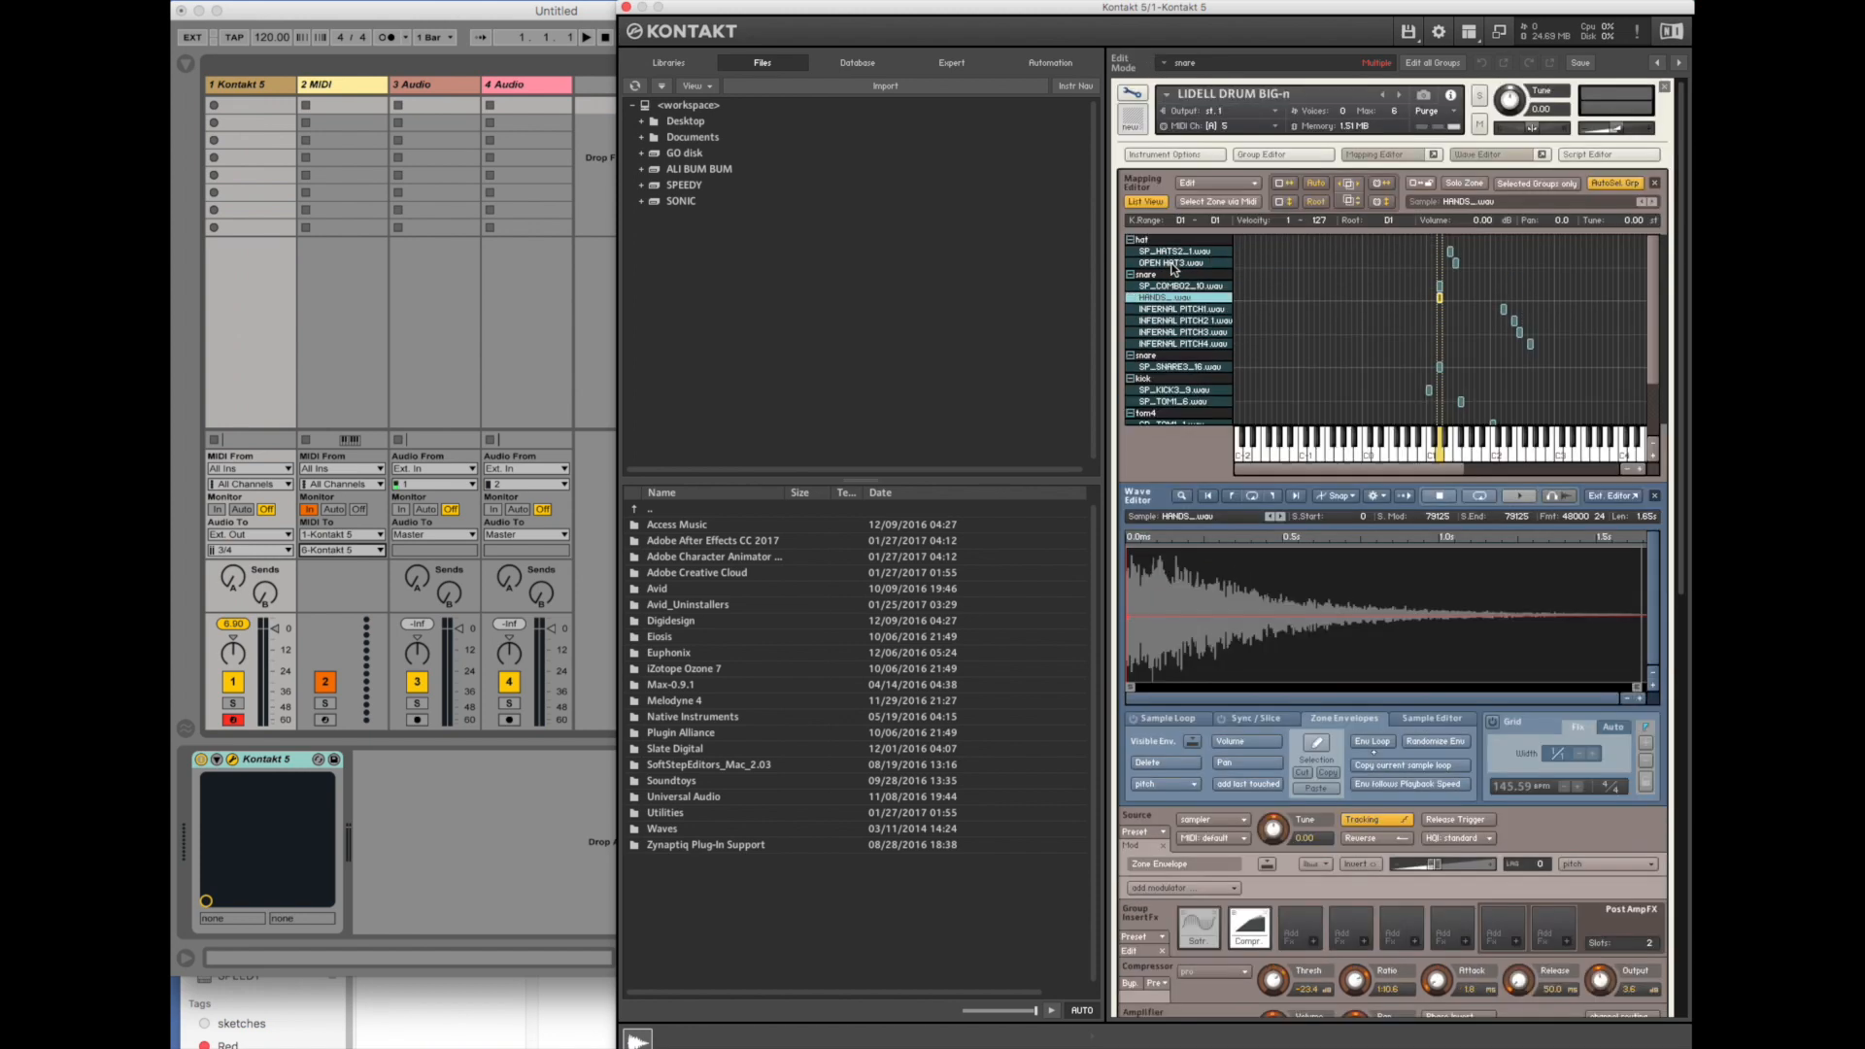
{"action": "left_click", "coordinate": [1154, 201]}
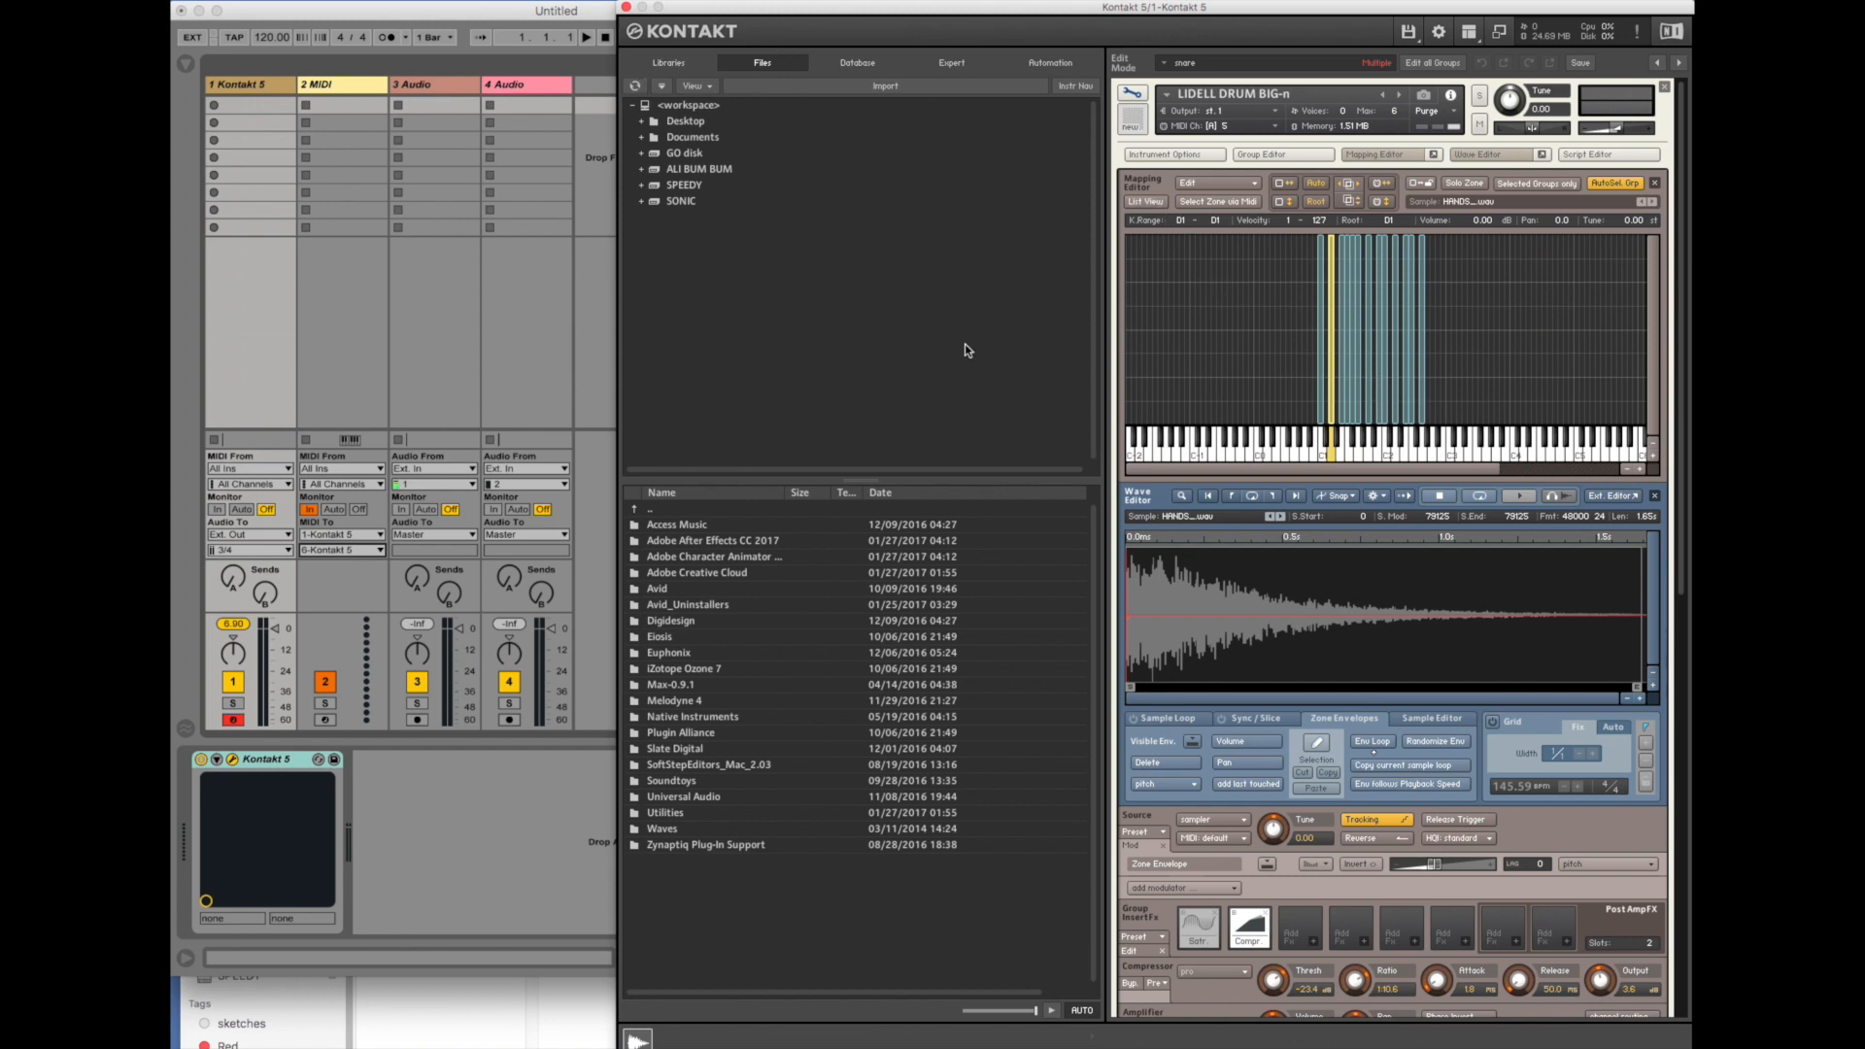
{"action": "left_click", "coordinate": [1132, 94]}
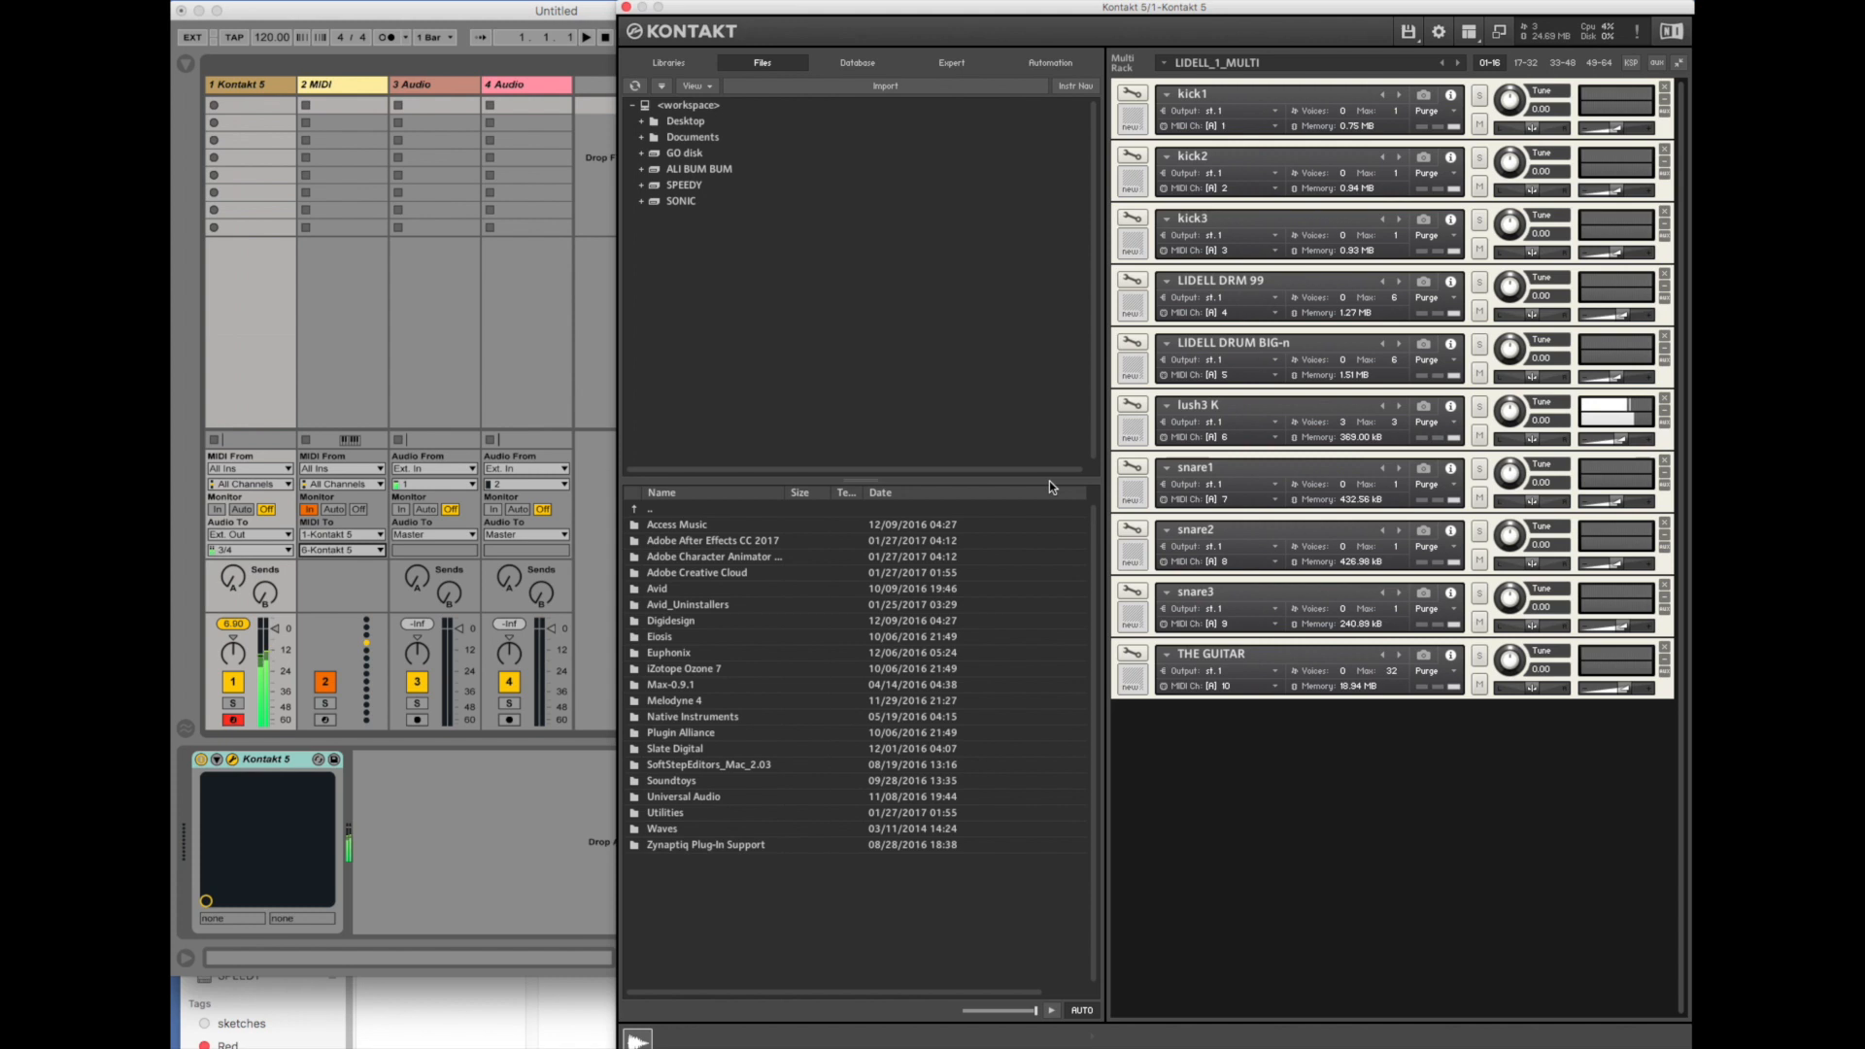
- Examine the groups and sample mapping of lush3 K, return to the multi rack and look over the MIDI track's Kontakt output channels
{"action": "left_click", "coordinate": [1131, 404]}
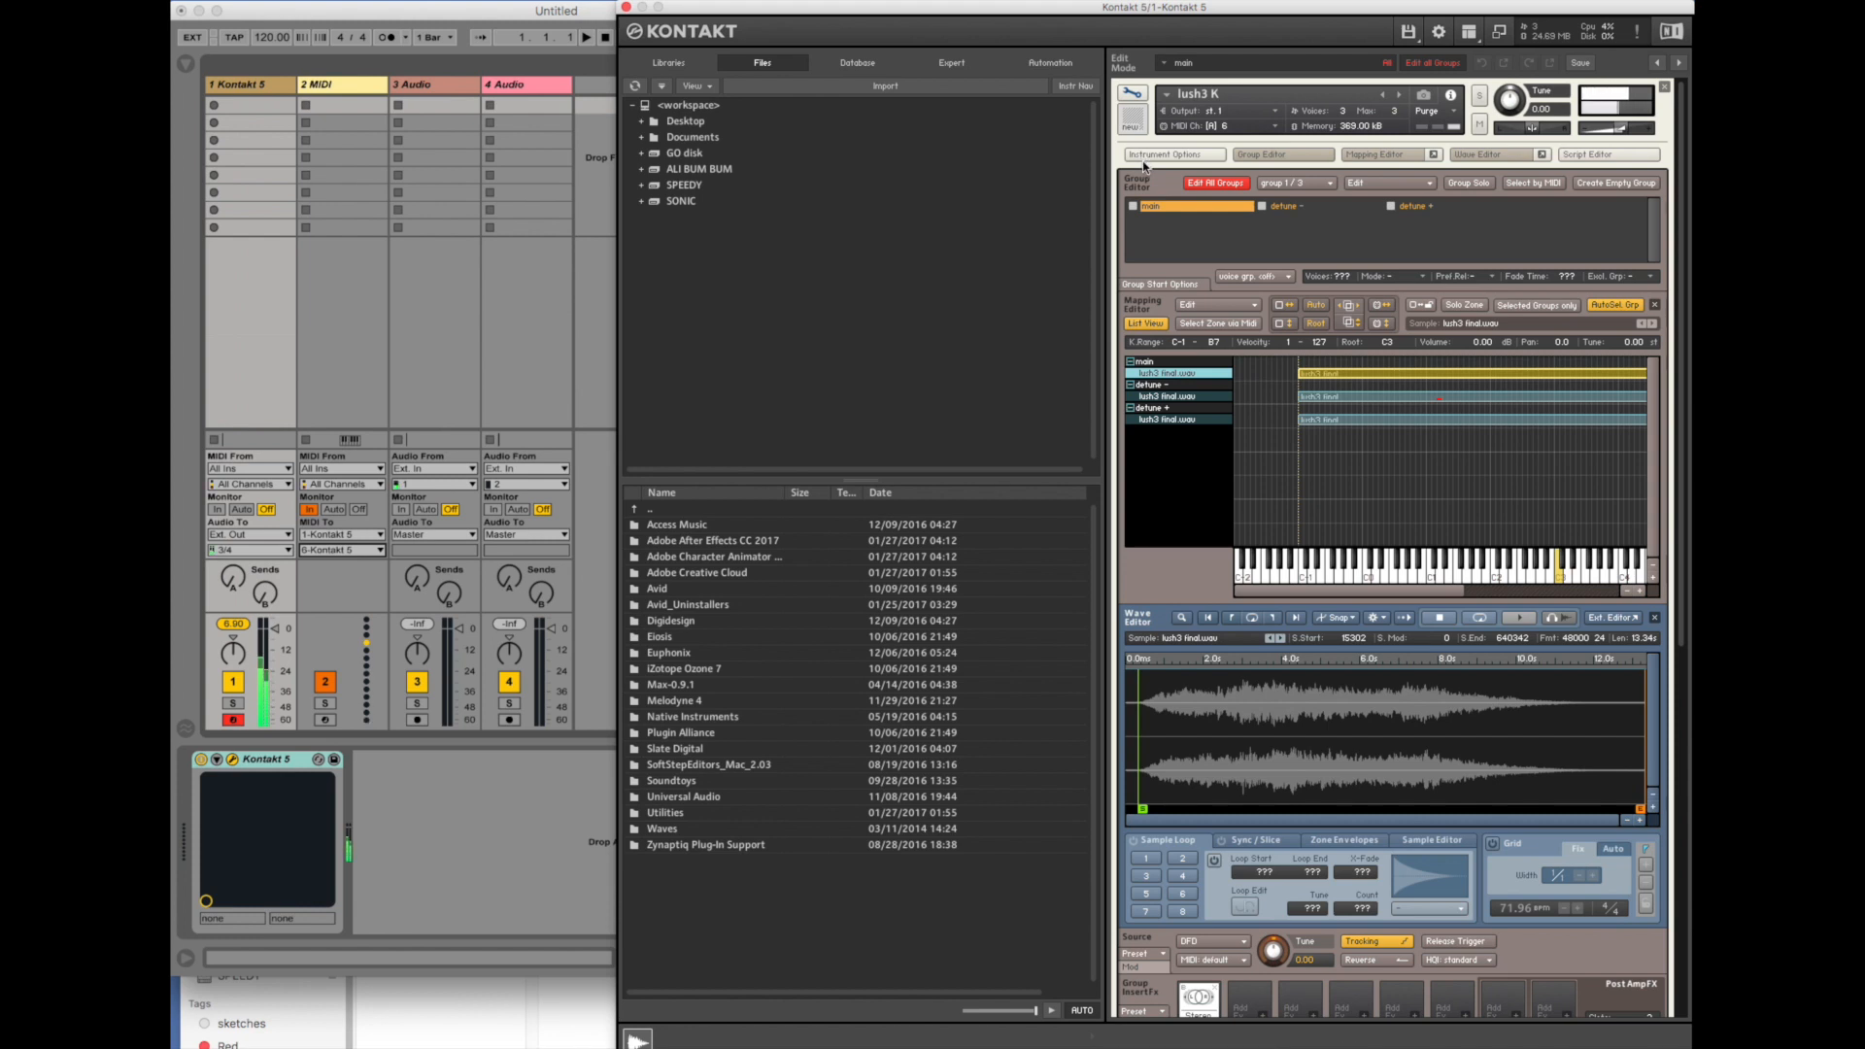
{"action": "left_click", "coordinate": [1131, 107]}
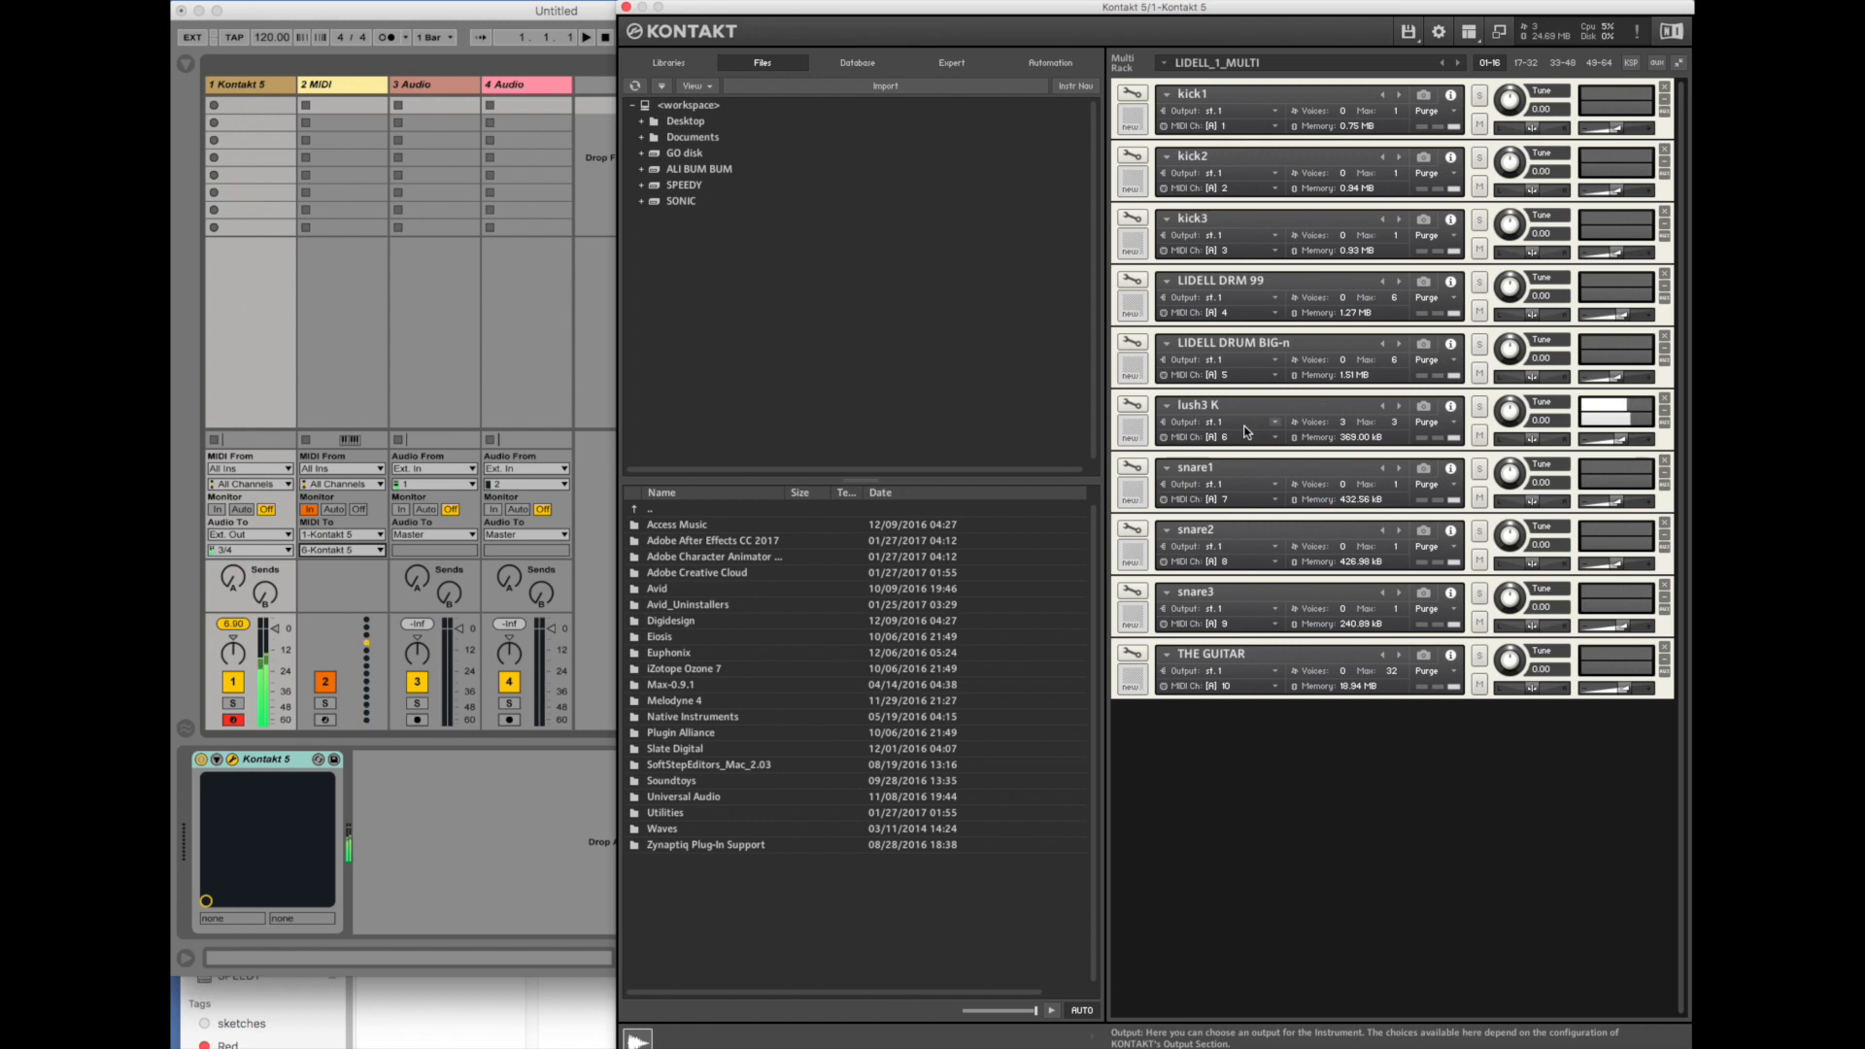
{"action": "key", "text": "x"}
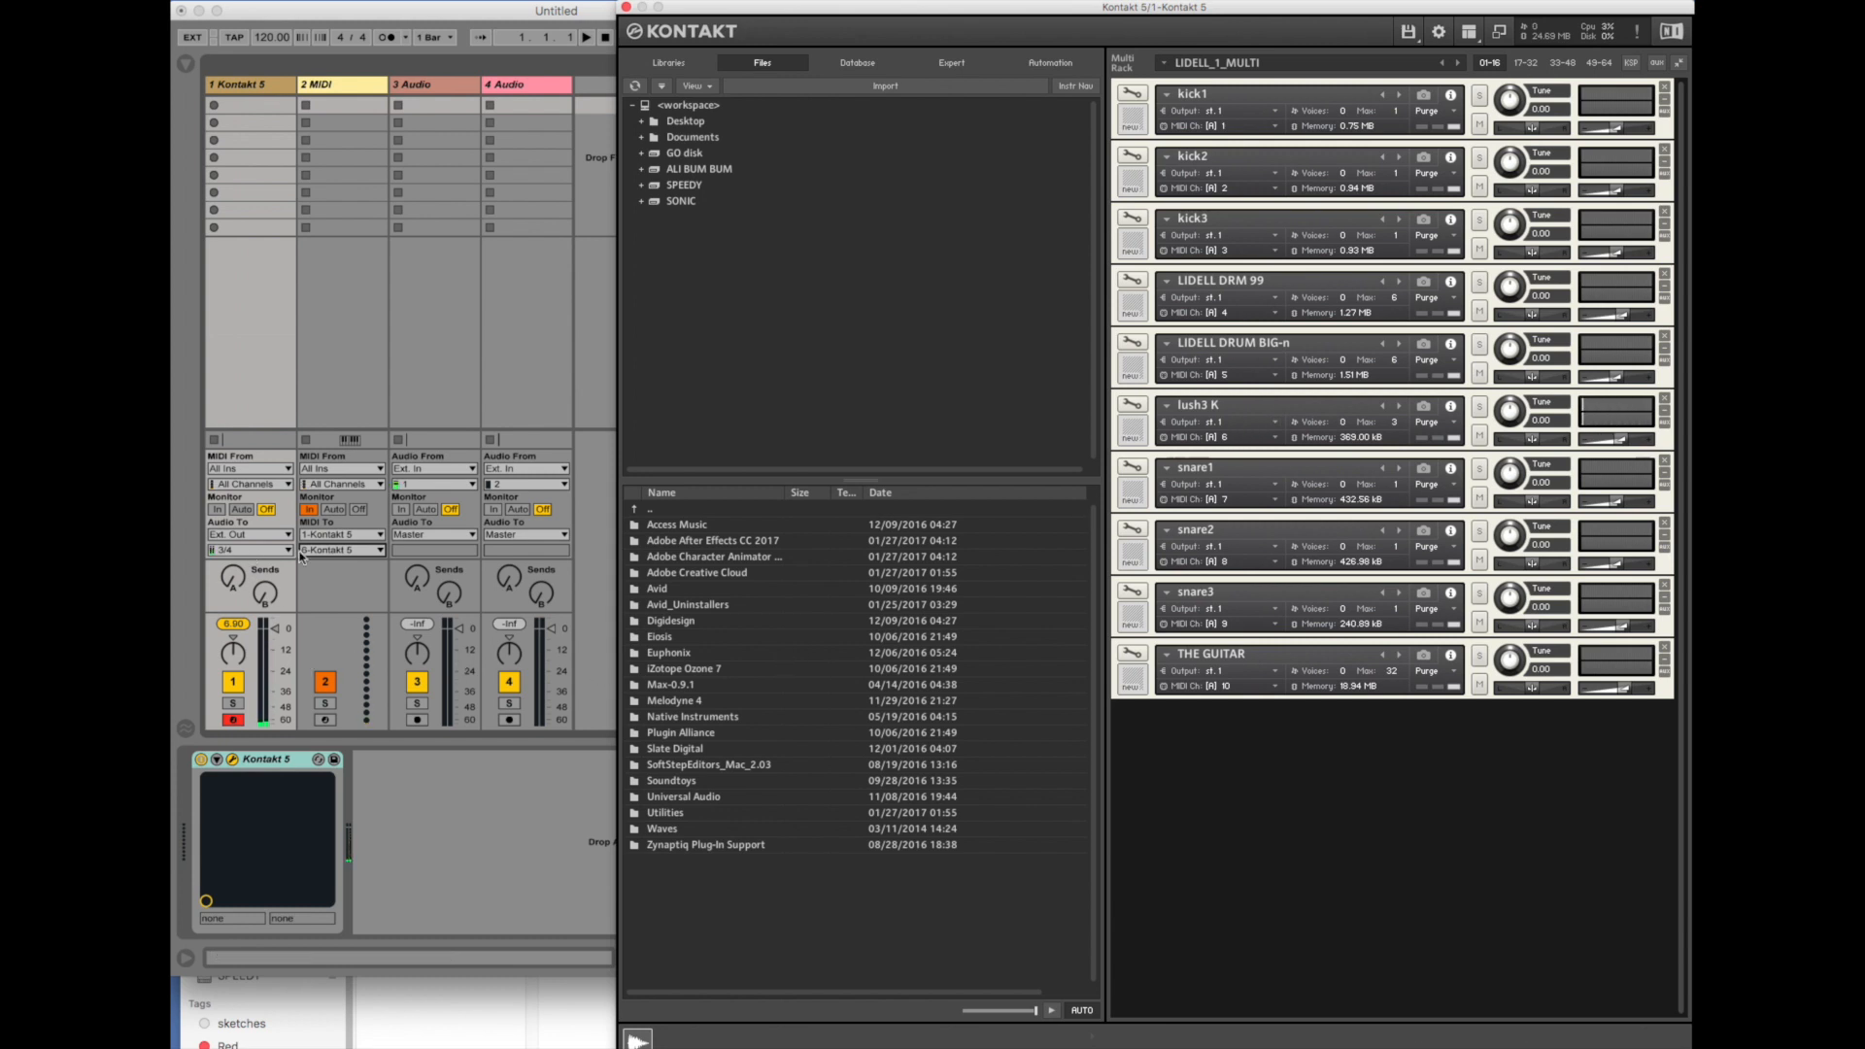
{"action": "left_click", "coordinate": [340, 550]}
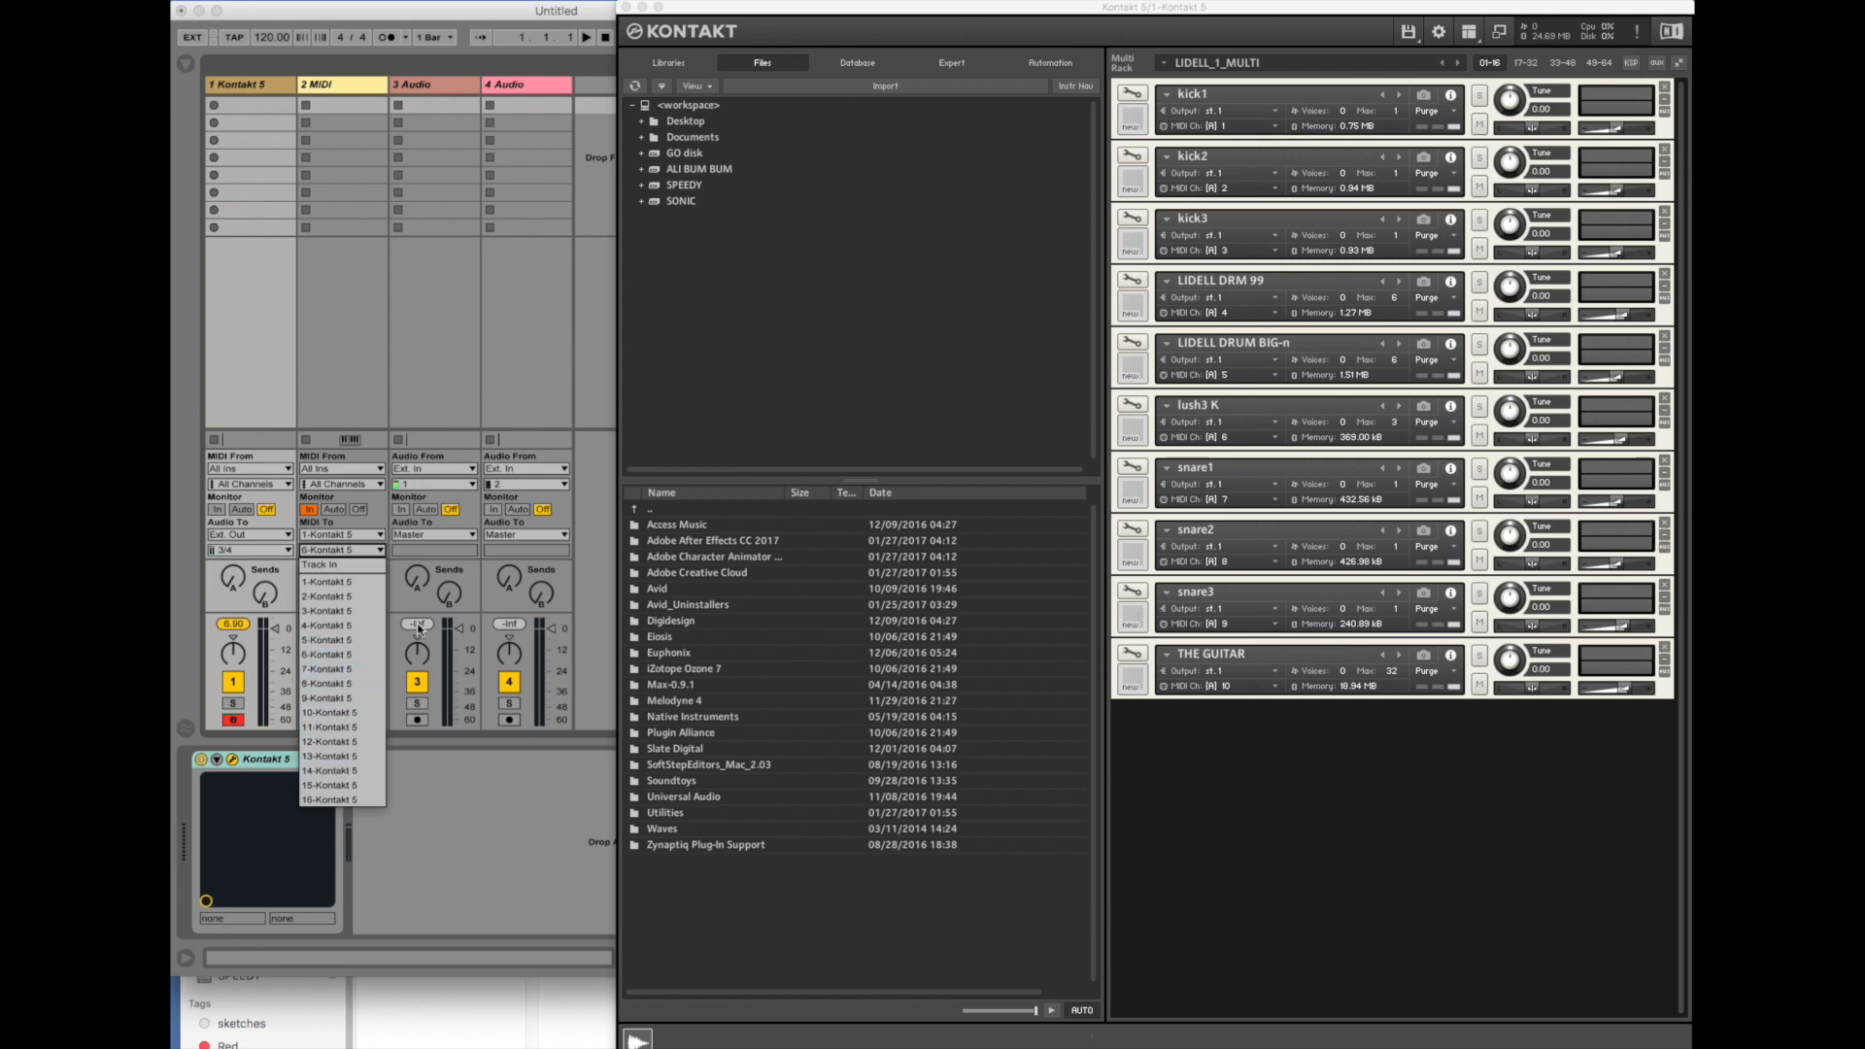
{"action": "left_click", "coordinate": [428, 383]}
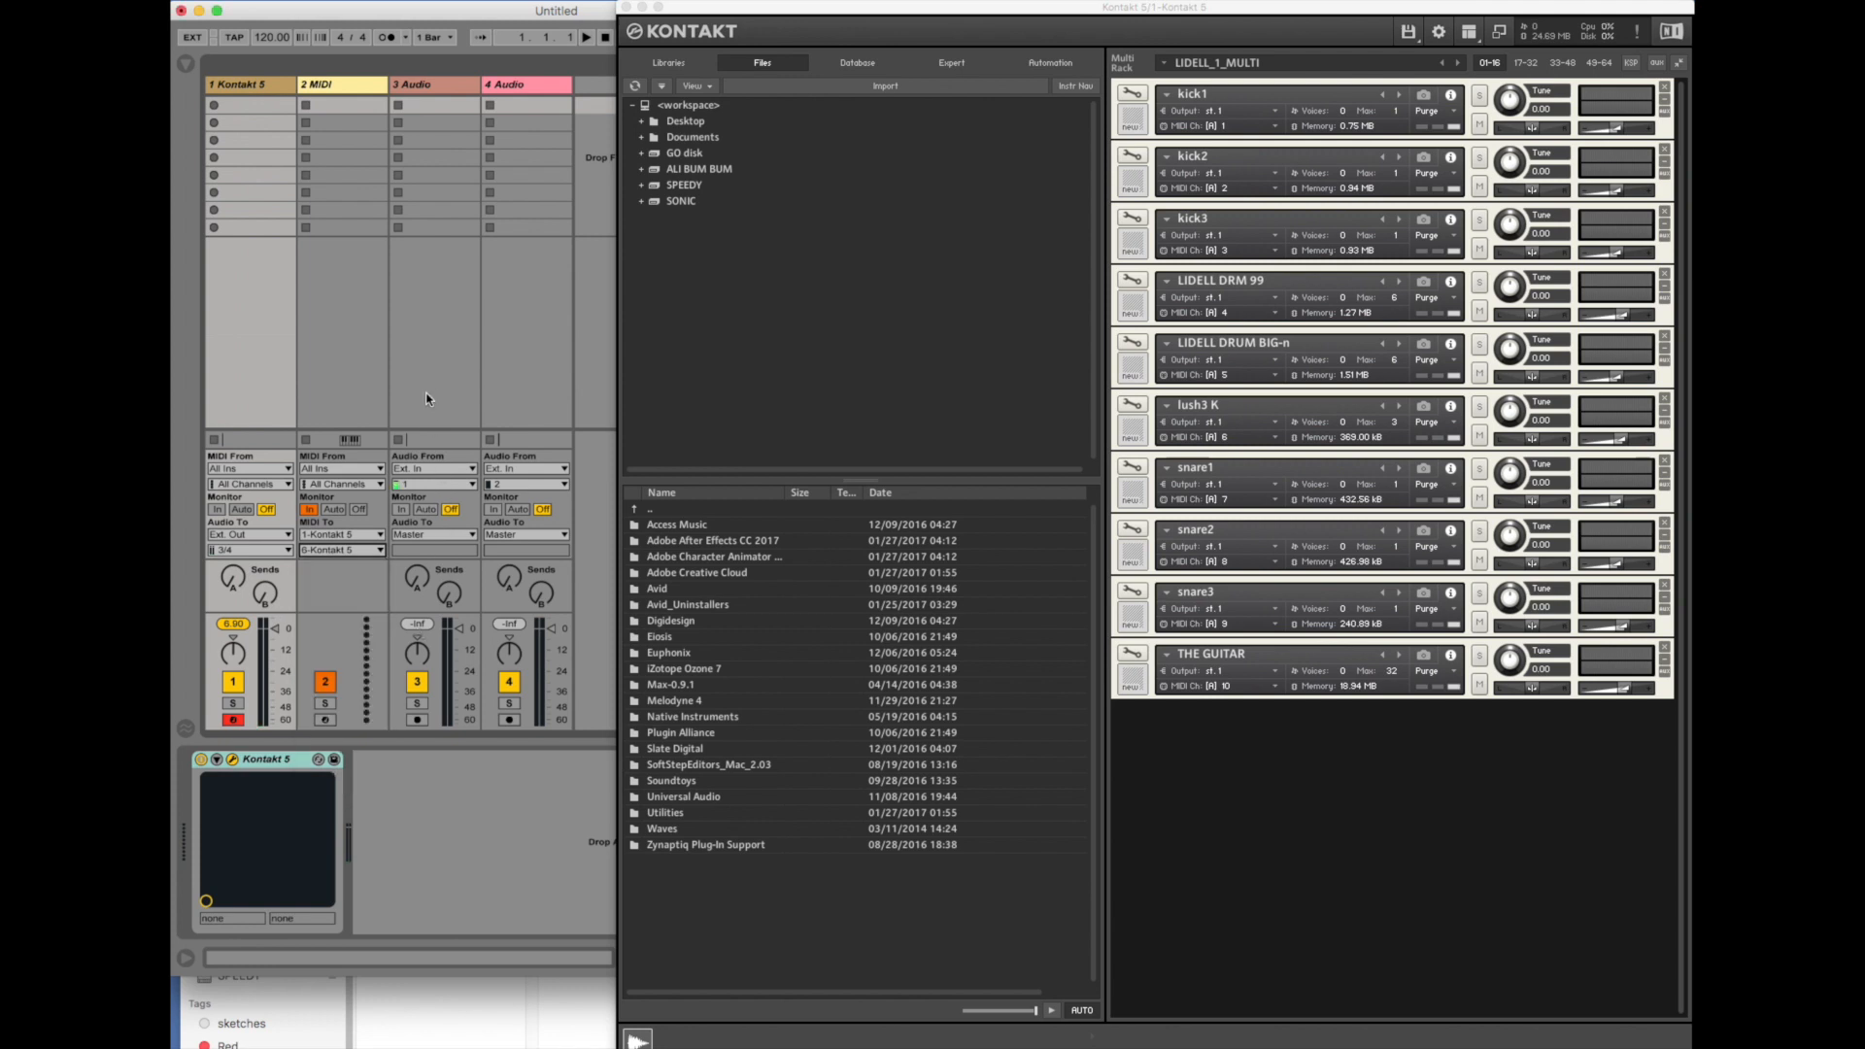